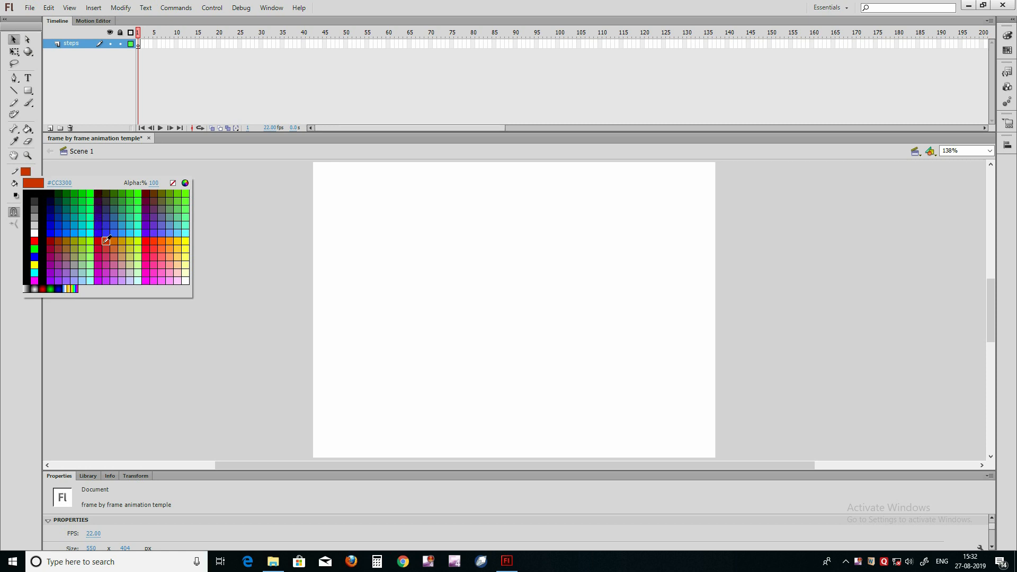
Step: Draw a brown rectangle with an orange outline, about 177 × 21 px, near the bottom of the stage and group it
click(115, 239)
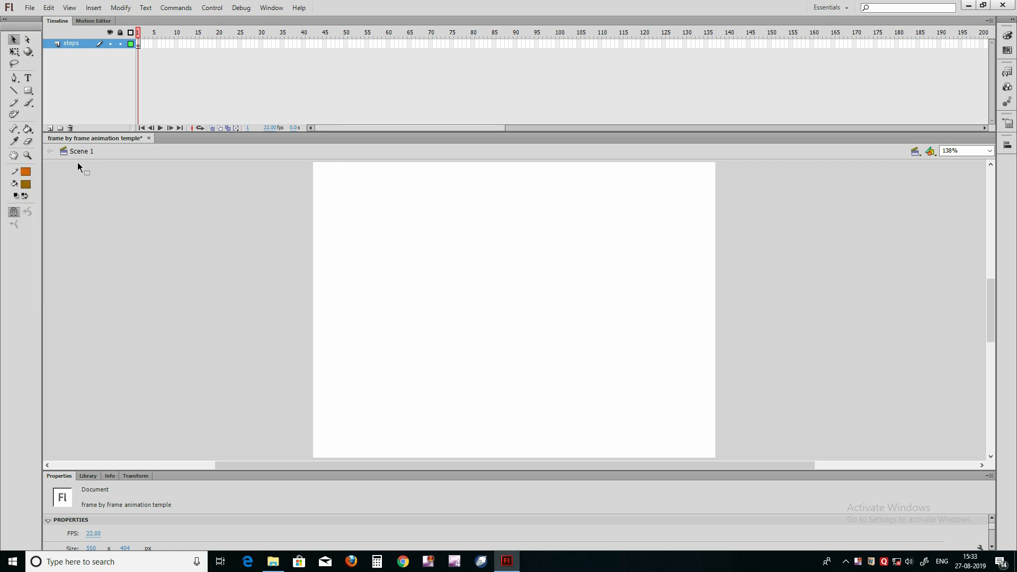
key(r)
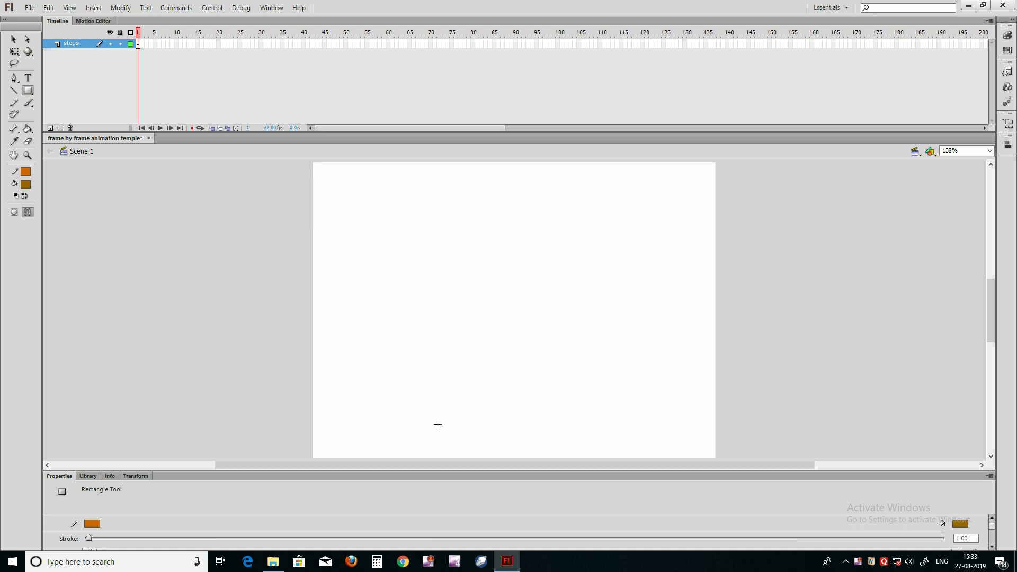
drag(433, 424, 563, 440)
key(v)
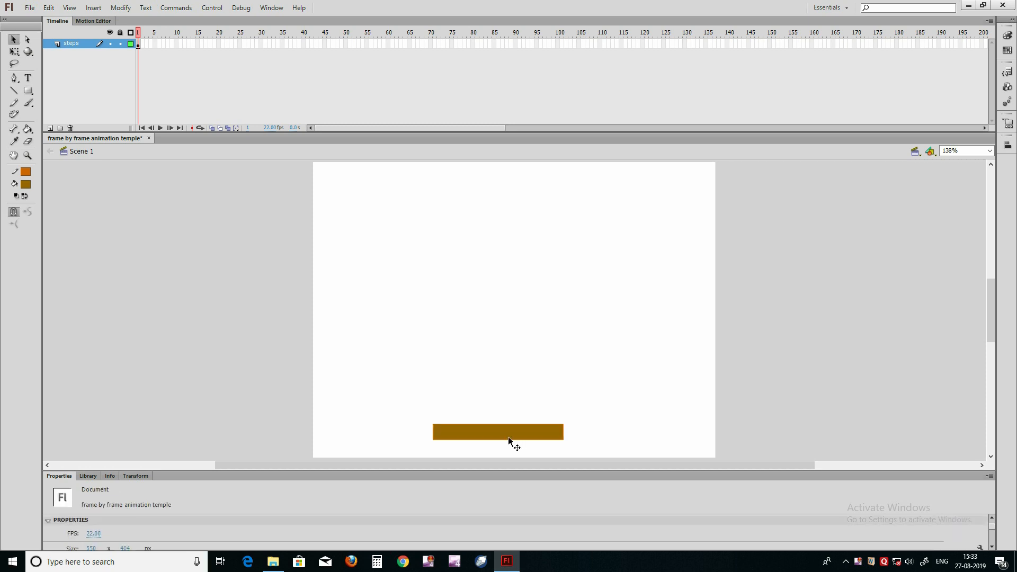
click(495, 434)
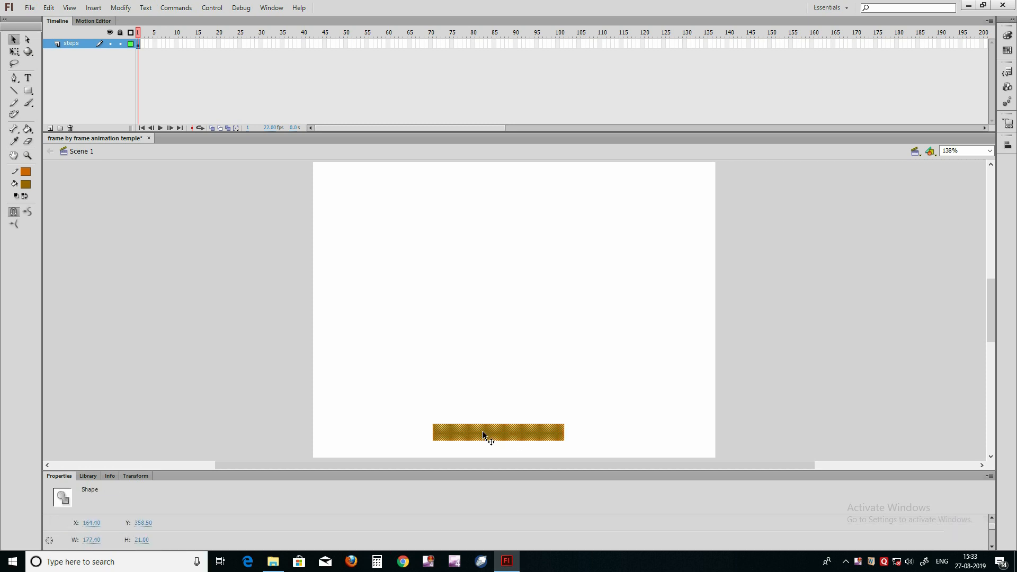
key(ctrl+g)
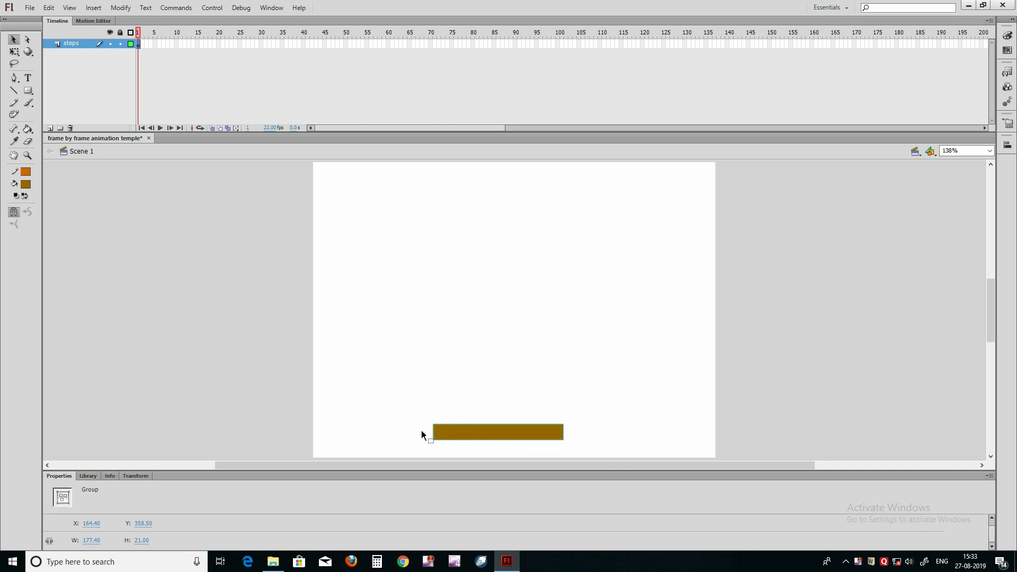
Step: Centre the grouped rectangle horizontally on the stage using alignment to the stage
click(1007, 144)
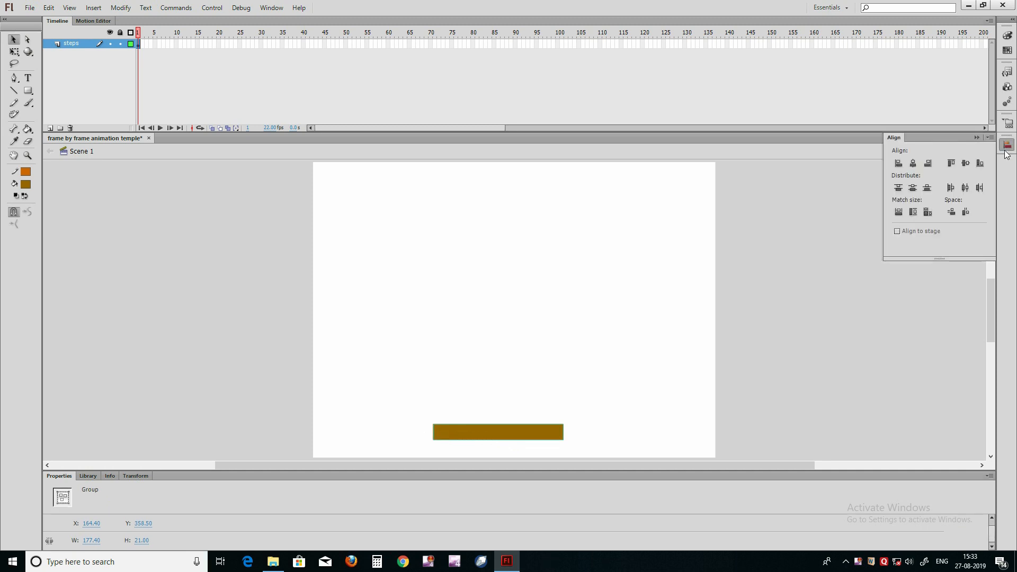
click(903, 231)
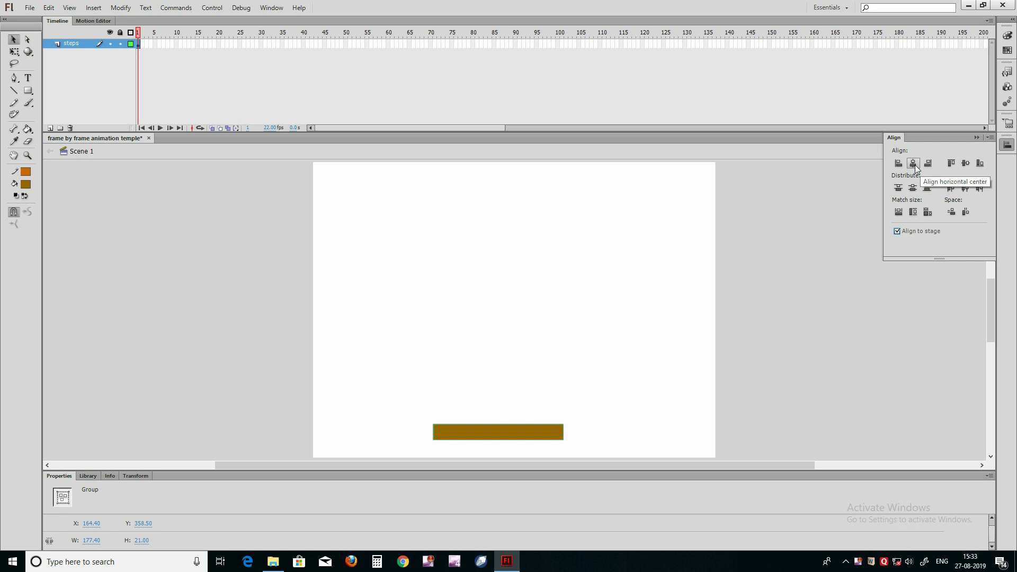
click(914, 164)
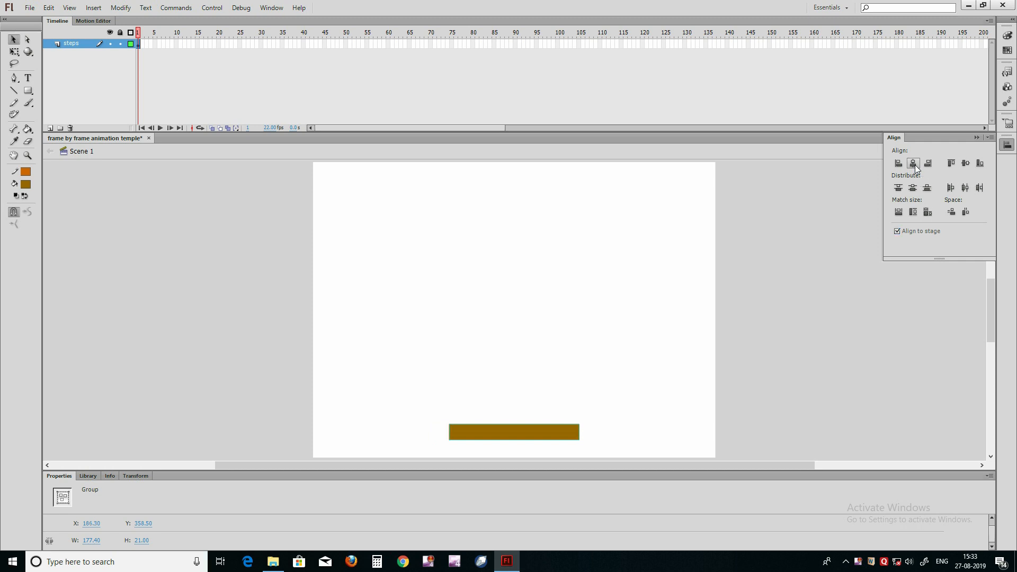
click(292, 358)
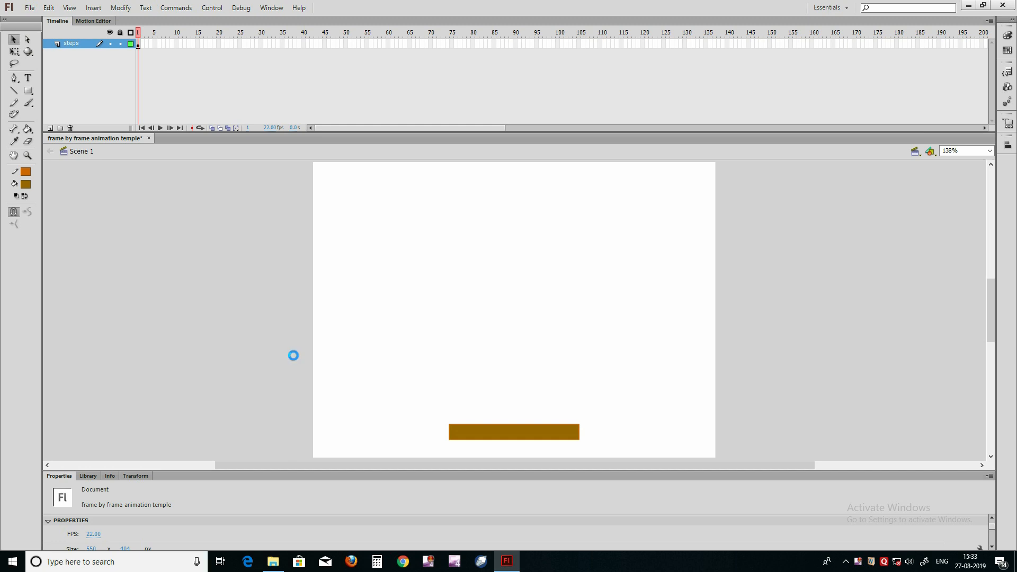
Step: Nudge the grouped rectangle down to Y 372.50, just above the bottom edge of the stage
click(490, 433)
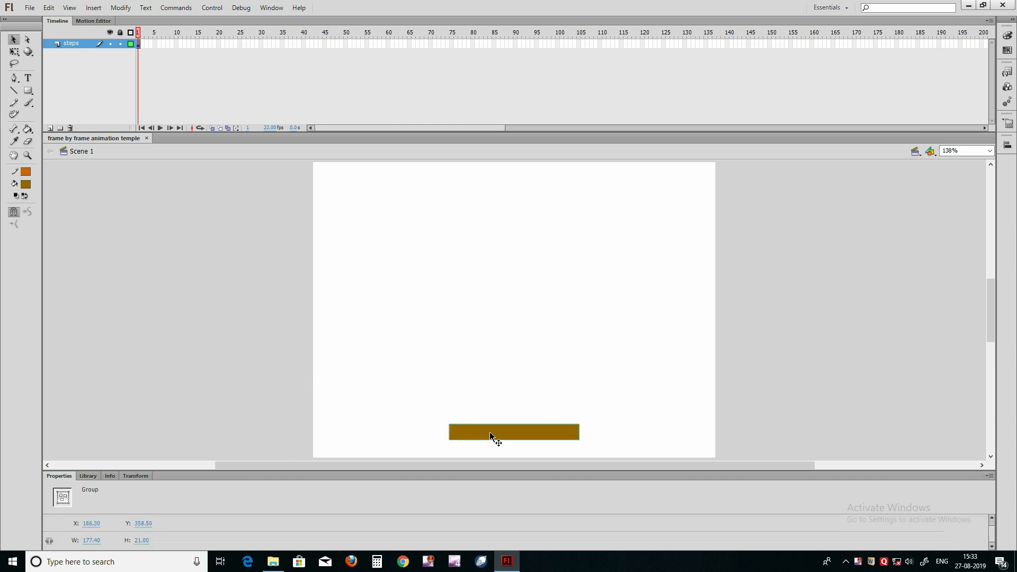
key(shift+Down)
key(Down)
key(Down)
key(Down)
key(Down)
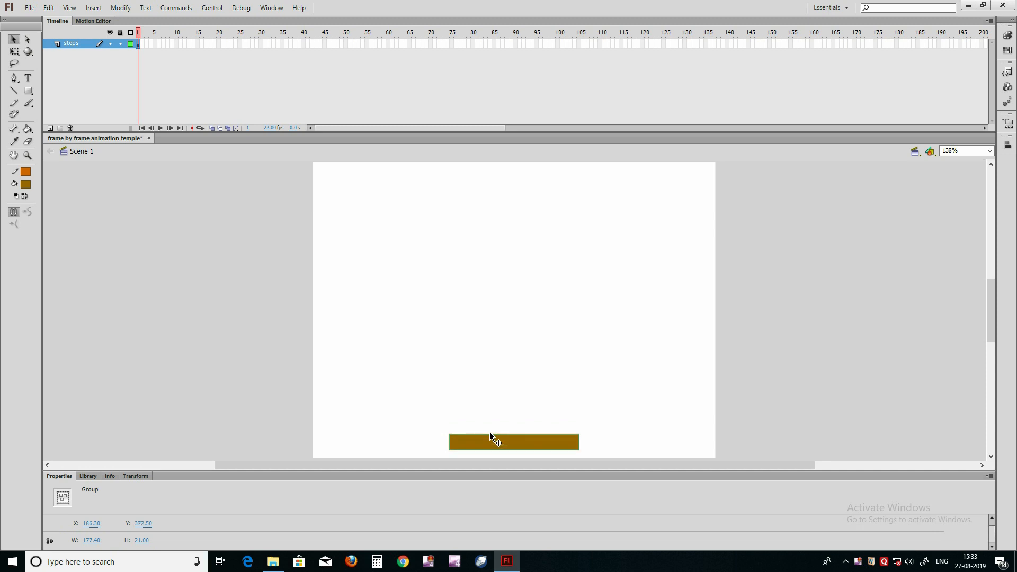
key(Down)
key(Down)
key(Down)
key(Down)
key(Down)
key(Down)
key(Down)
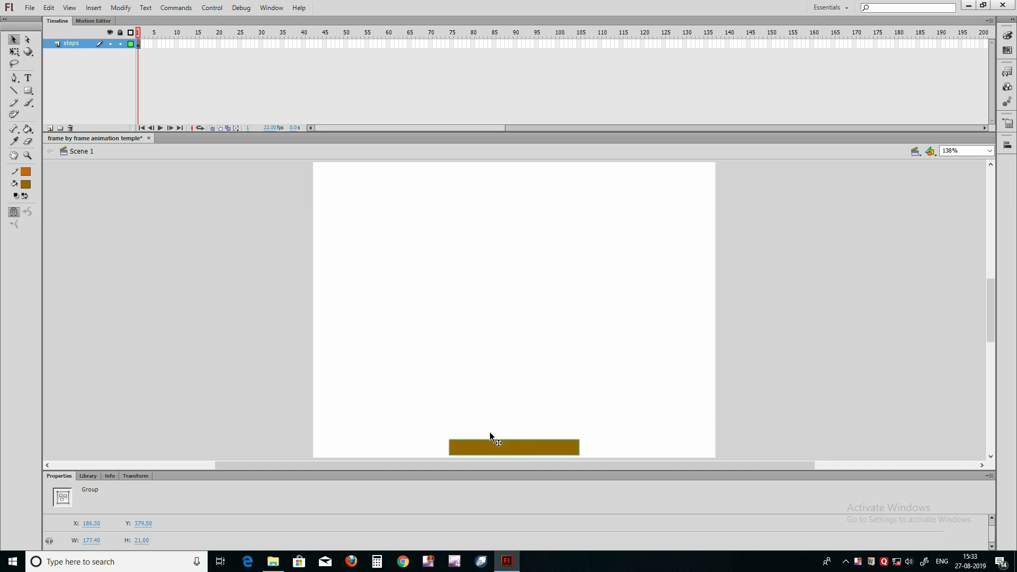
key(Up)
key(Up)
key(Up)
key(Up)
key(Up)
key(Up)
key(Up)
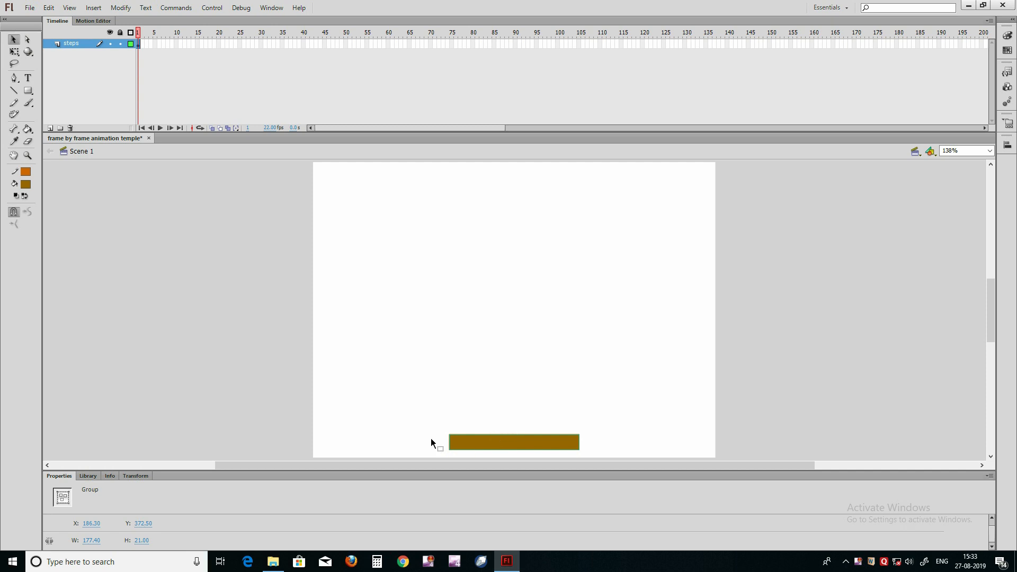
Step: Insert a keyframe at frame 2 and place a copy of the rectangle directly on top of the first, at Y 351.50
click(144, 45)
right_click(144, 44)
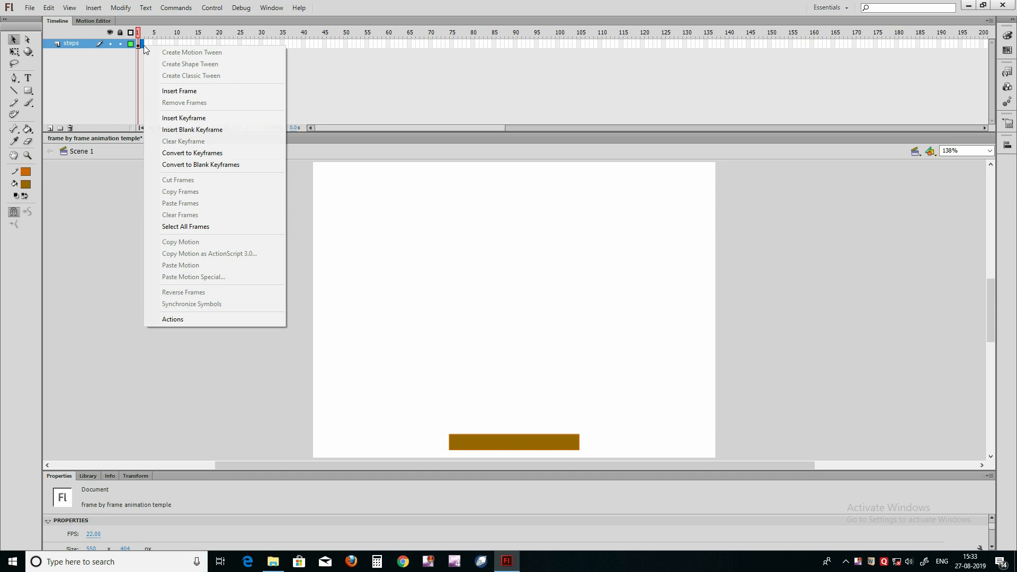
click(173, 117)
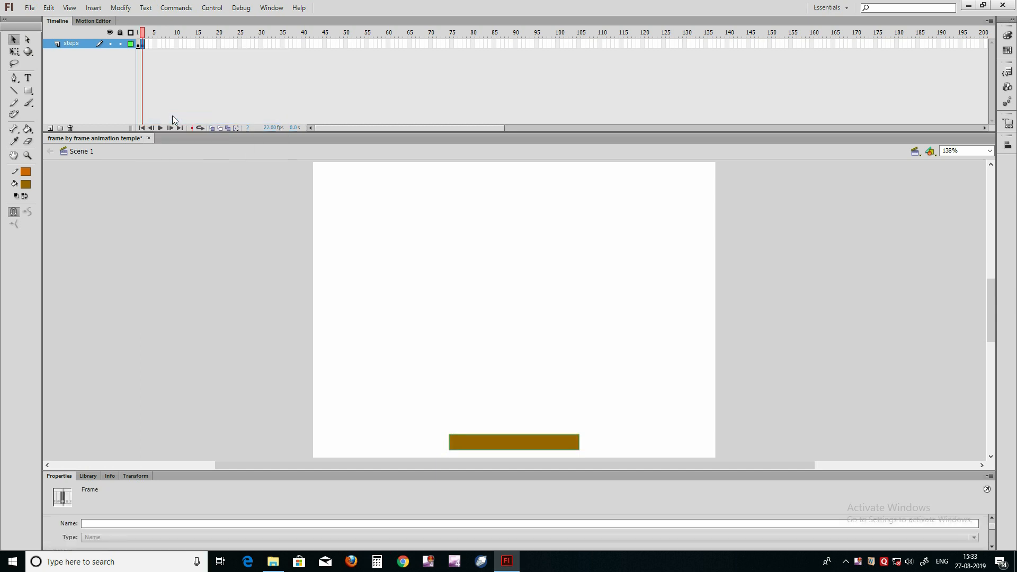
key(shift+Up)
key(shift+Up)
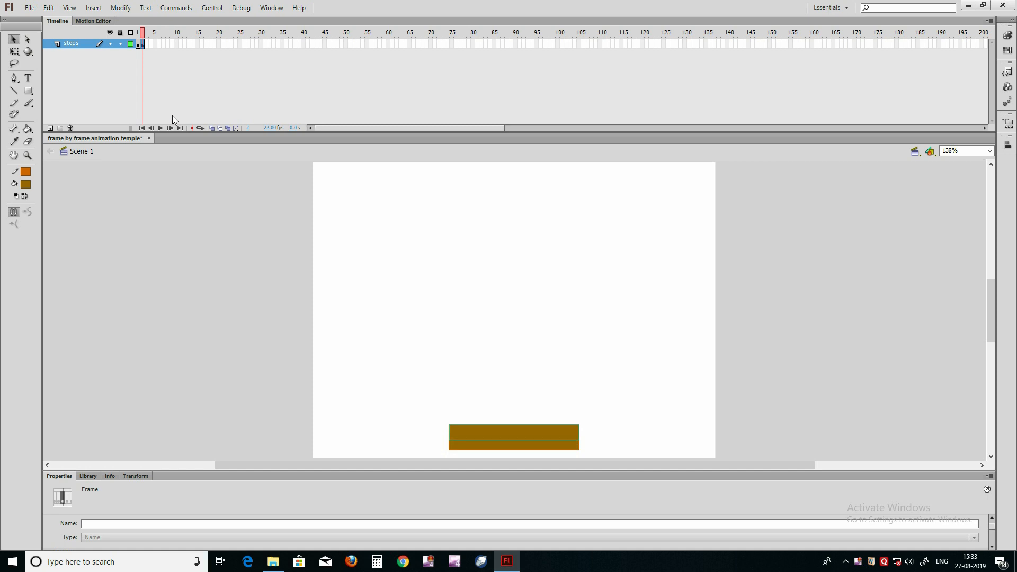
key(shift+Up)
key(shift+Up)
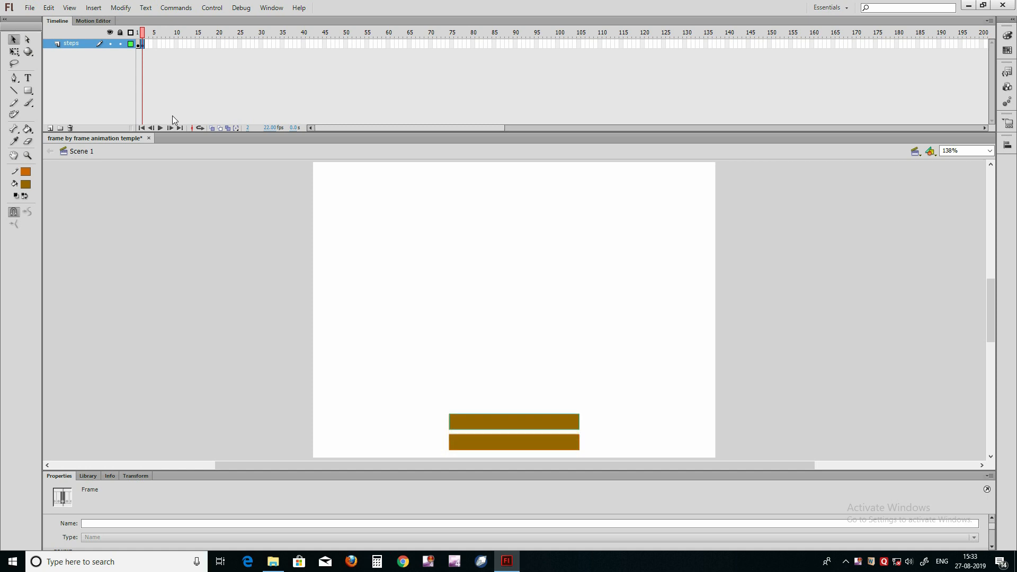
key(shift+Down)
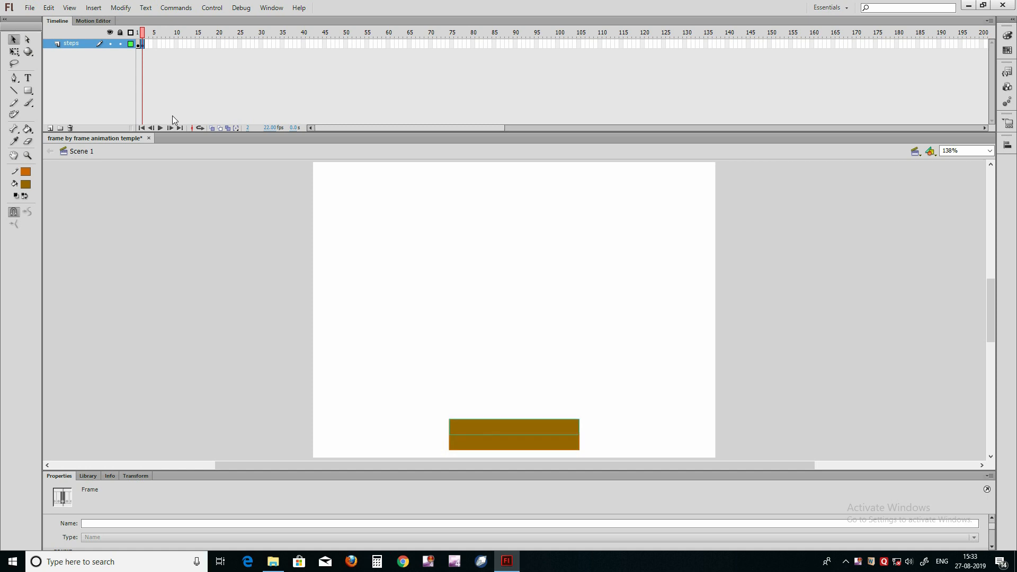
click(171, 179)
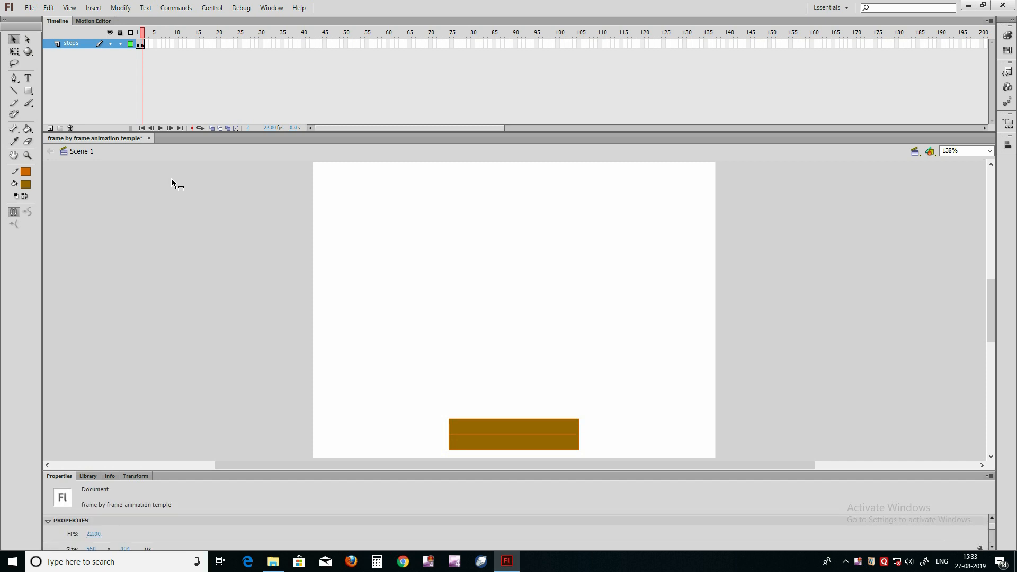
Step: Insert a keyframe at frame 3 and stack a third copy of the rectangle on top, at Y 330.50
click(466, 430)
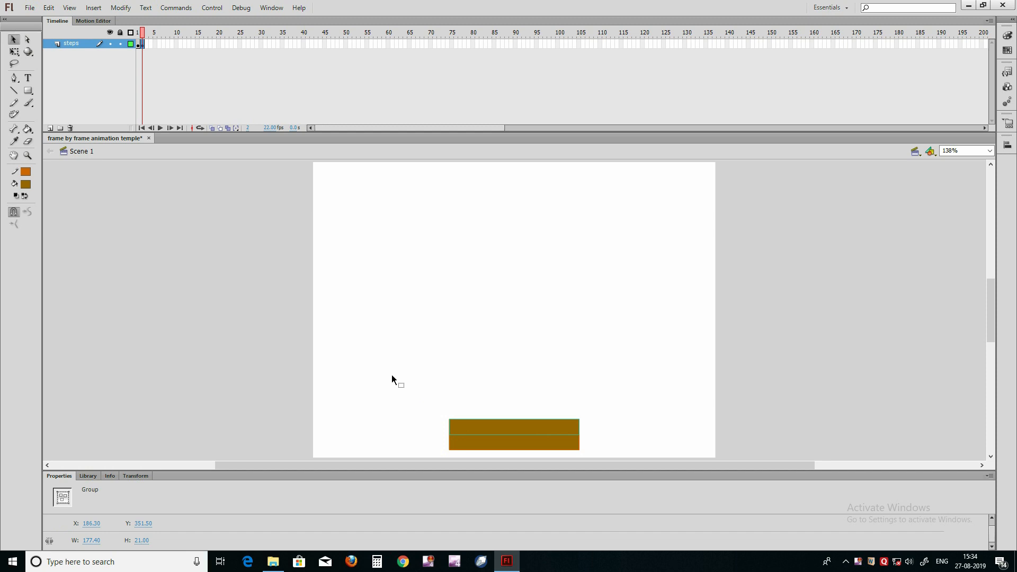
key(F6)
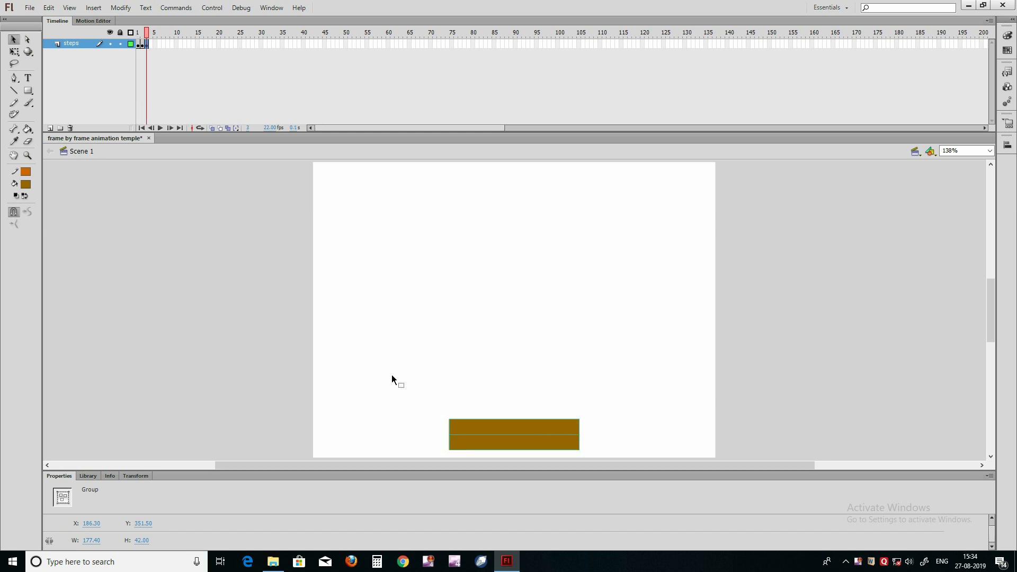
key(ctrl+v)
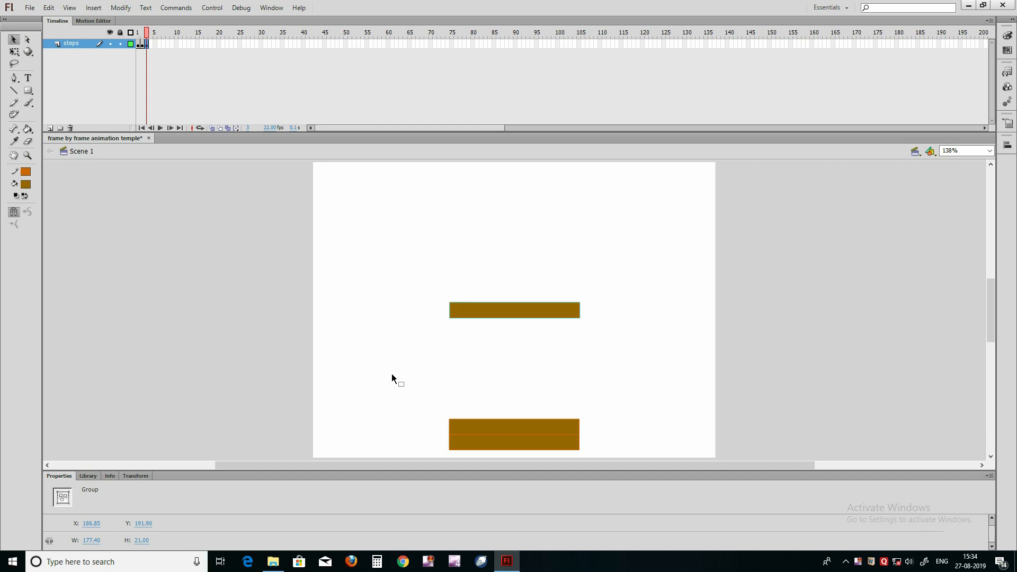
key(ctrl+z)
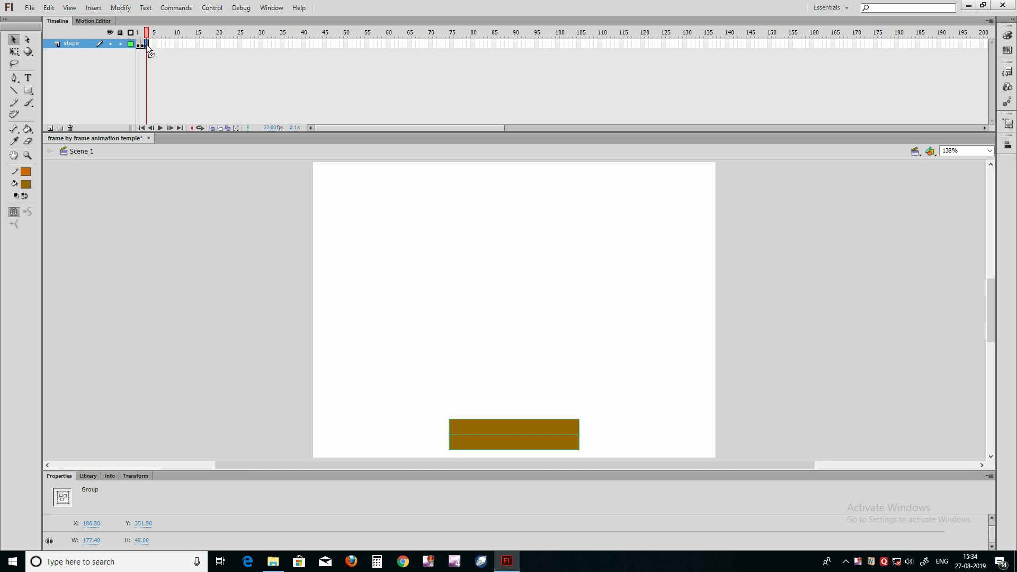
key(ctrl+shift+v)
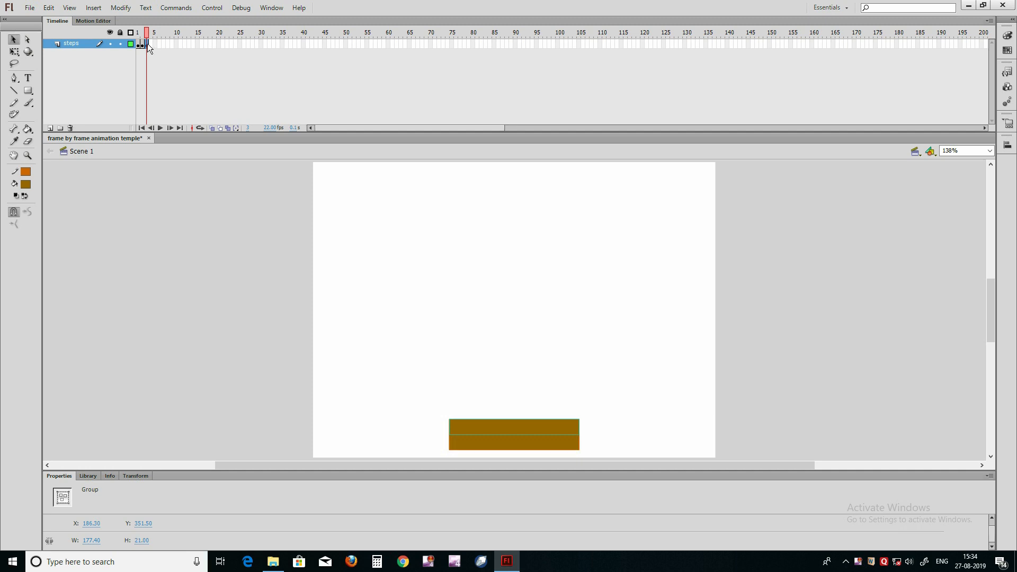
key(Up)
key(Up)
key(Up)
key(Up)
key(Up)
key(Up)
key(Up)
key(Up)
key(Up)
key(Up)
key(Up)
key(Up)
key(Up)
key(Up)
key(Up)
key(Up)
key(Up)
key(Up)
key(Up)
key(Up)
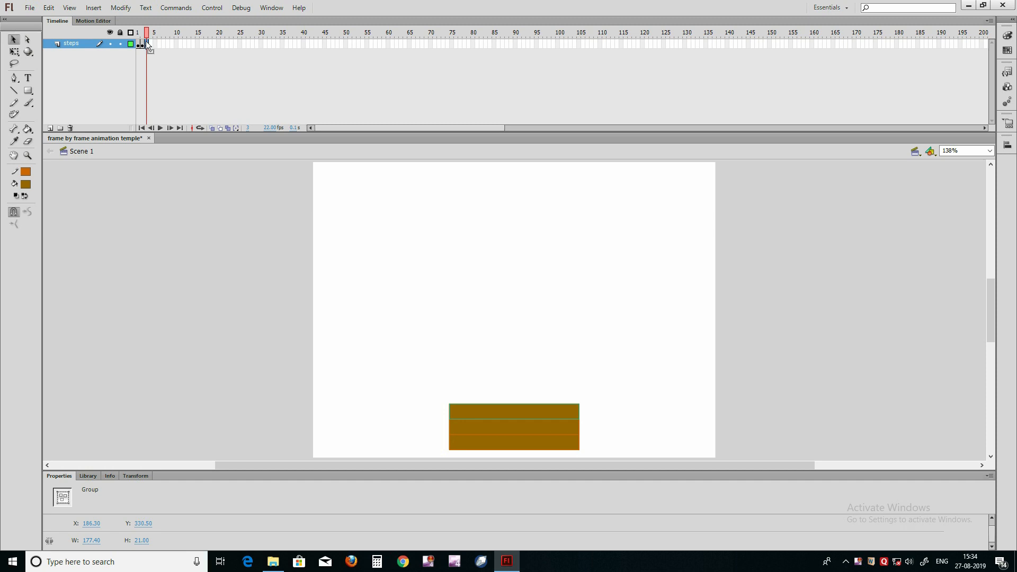
Step: Insert a keyframe at frame 4 and stack a fourth copy of the rectangle on top, at Y 309.50
click(150, 43)
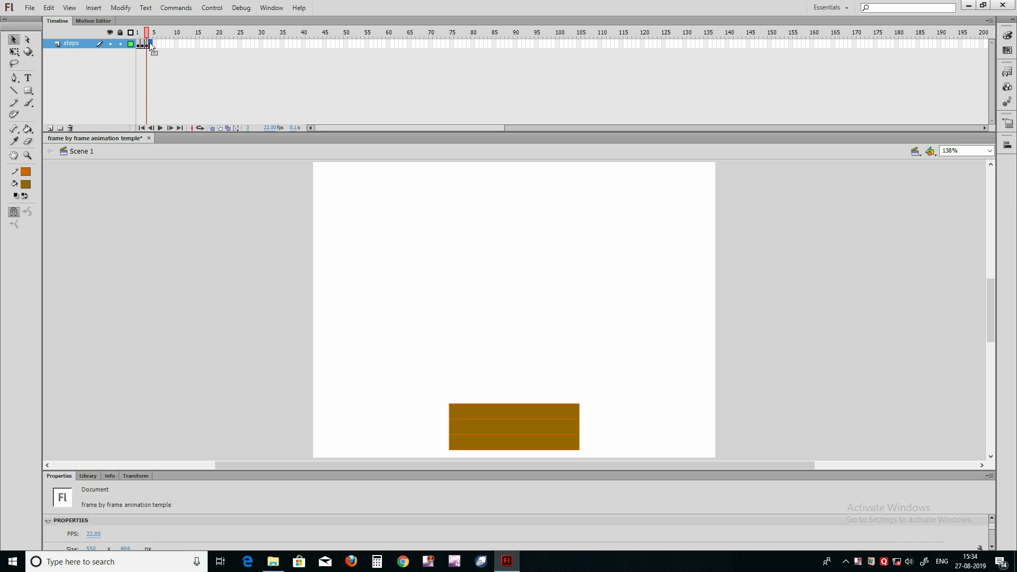
key(F6)
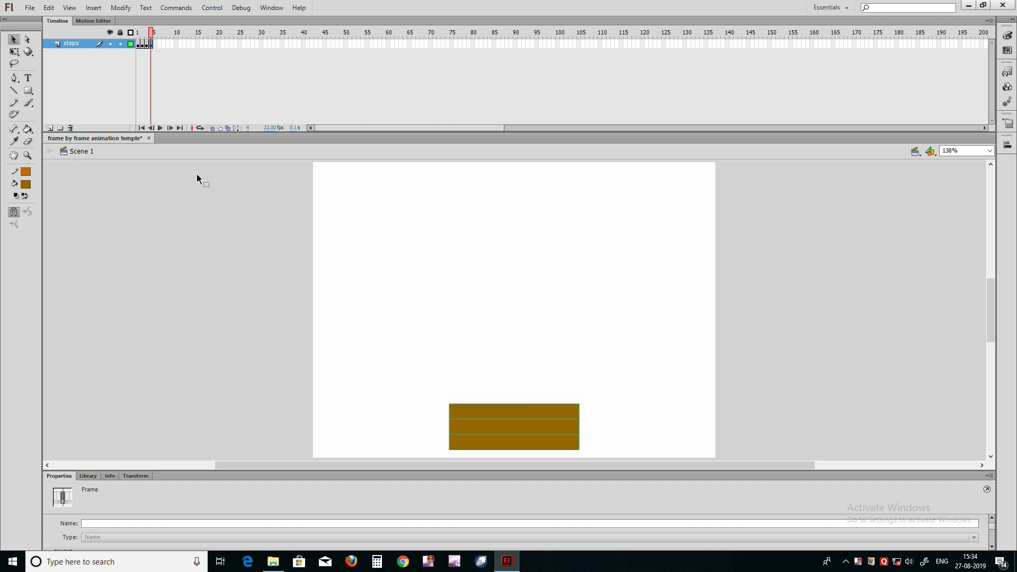
click(418, 406)
click(458, 414)
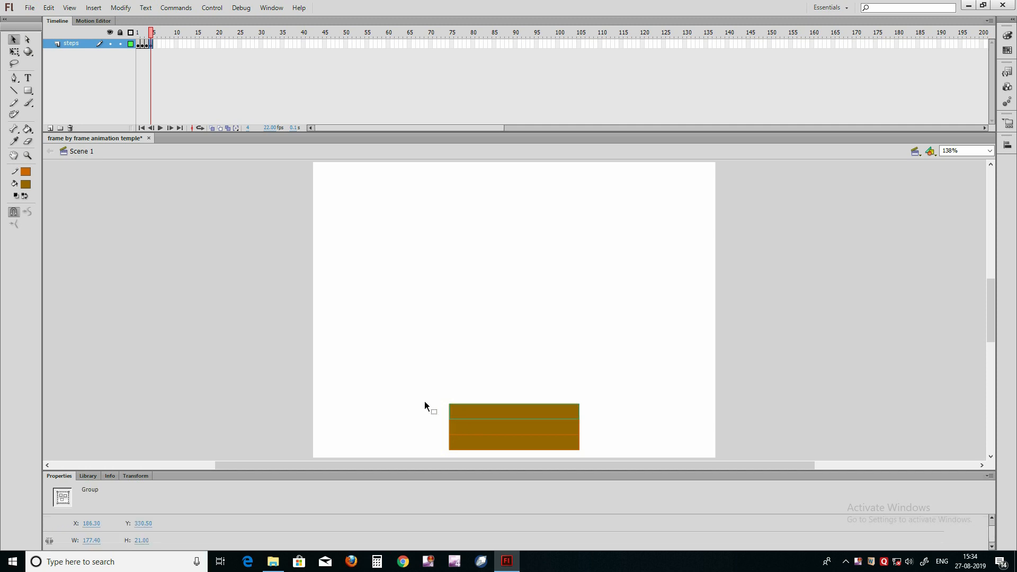
drag(462, 410, 446, 395)
key(ctrl+z)
key(Up)
key(Up)
key(Up)
key(Up)
key(Up)
key(Up)
key(Up)
key(Up)
key(Up)
key(Up)
key(Up)
key(Up)
key(Up)
key(Up)
key(Up)
key(Up)
key(Up)
key(Up)
key(Up)
key(Up)
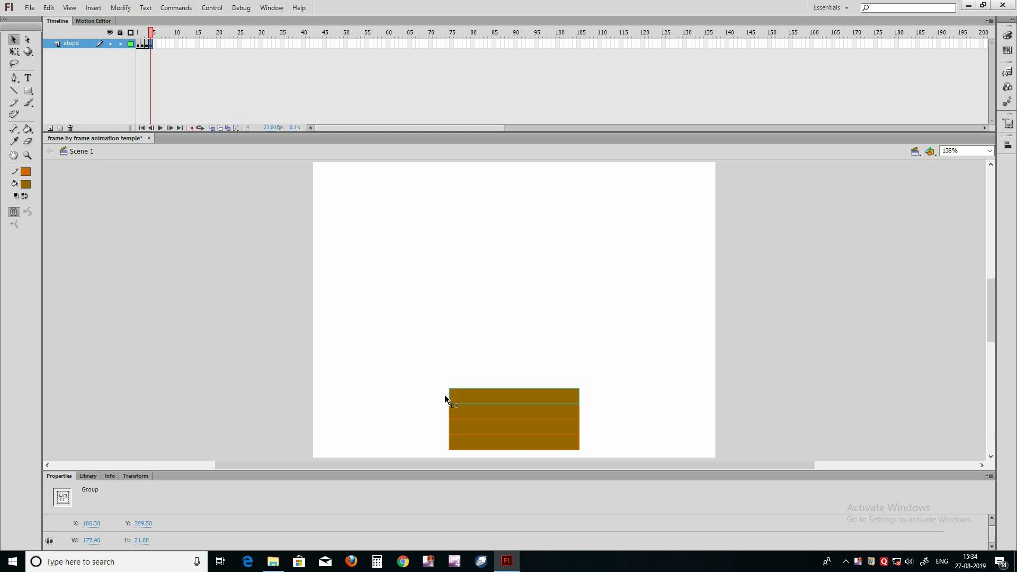
Step: Insert a keyframe at frame 5 and paste a copy of the top rectangle in place
click(432, 393)
click(467, 399)
key(F6)
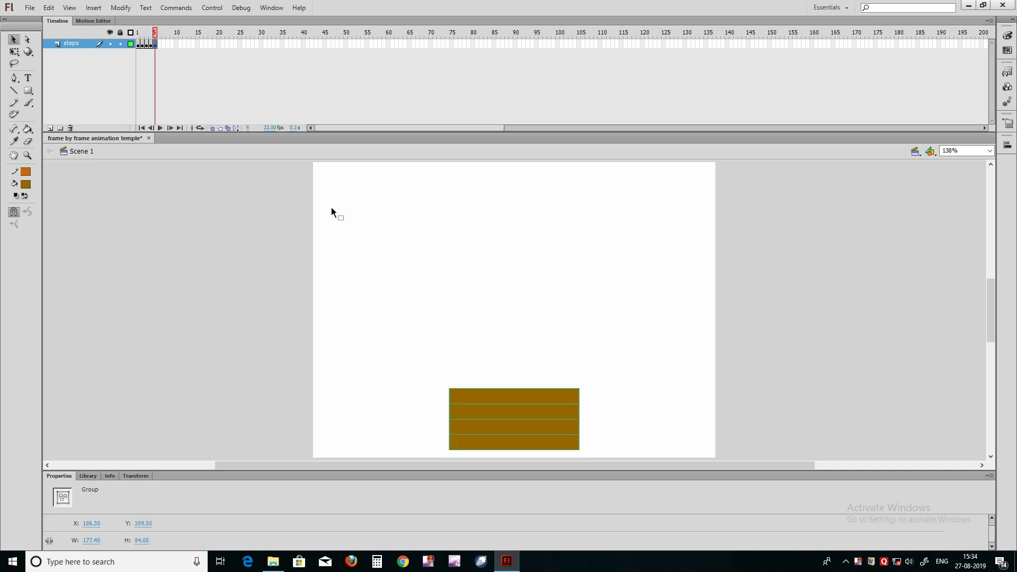
key(ctrl+shift+v)
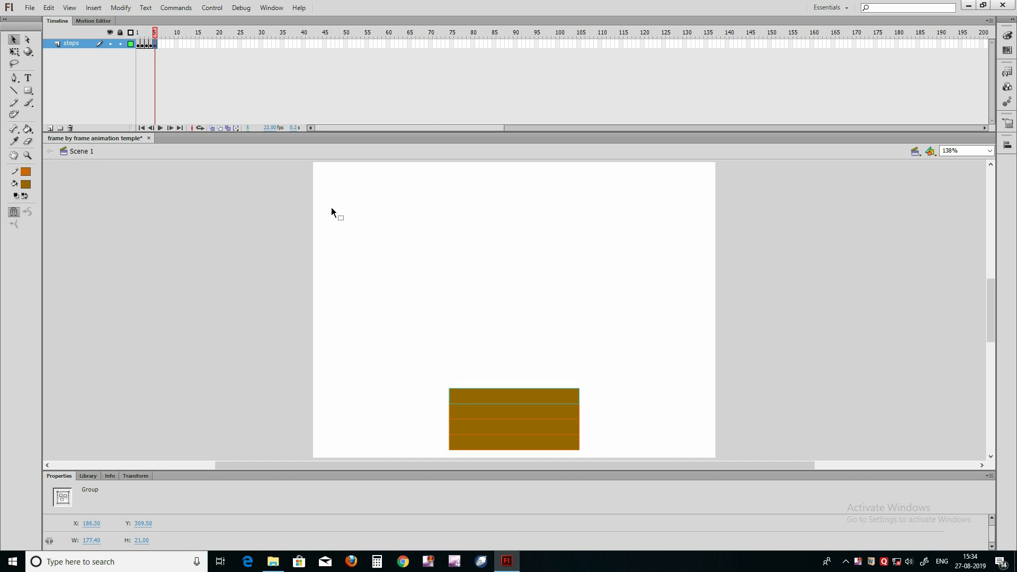
key(ctrl+a)
click(387, 380)
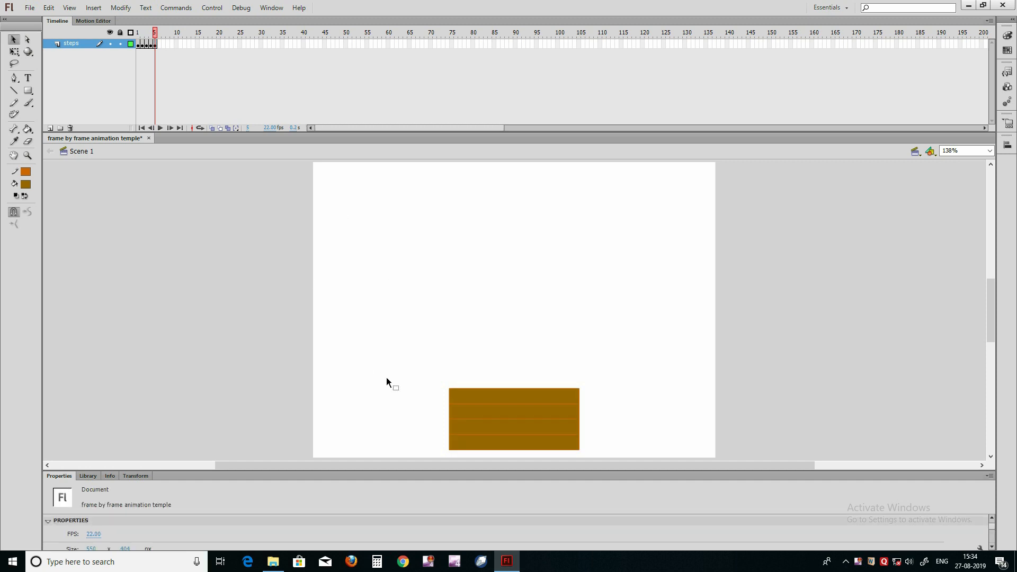
Step: Move the pasted fifth rectangle straight up so it sits on top of the stack at Y 288.50
drag(465, 398, 472, 376)
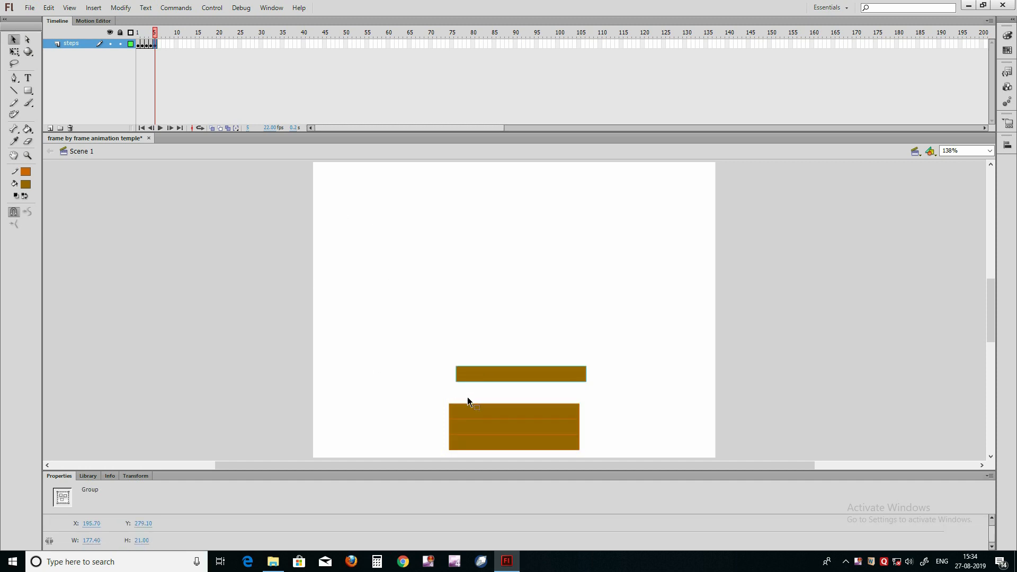
key(ctrl+z)
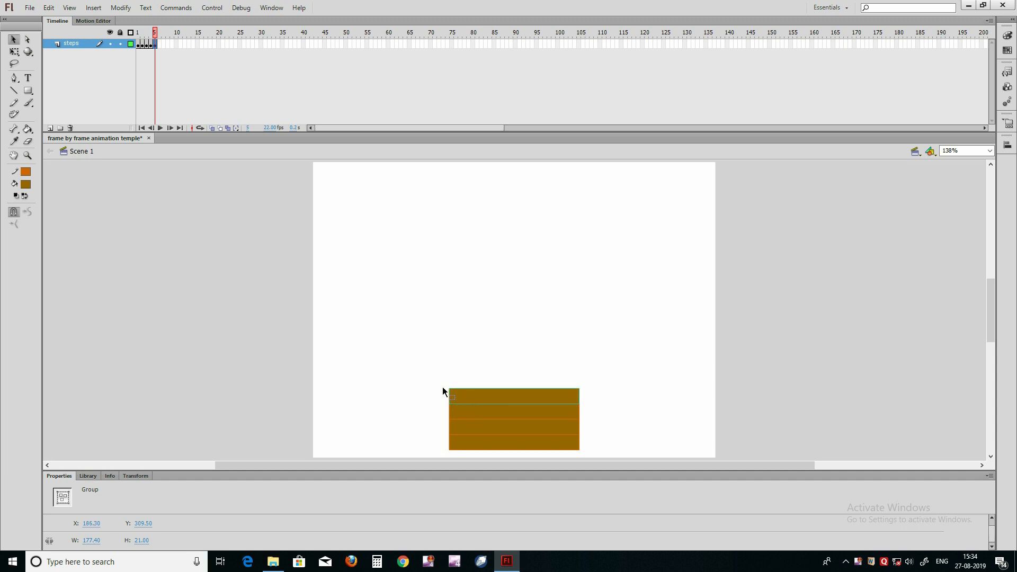
key(Up)
key(Up)
key(Up)
key(Up)
key(Up)
key(Up)
key(Up)
key(Up)
key(Up)
key(Up)
key(Up)
key(Up)
key(Up)
key(Up)
key(Up)
key(Up)
key(Up)
key(Up)
key(Up)
key(Up)
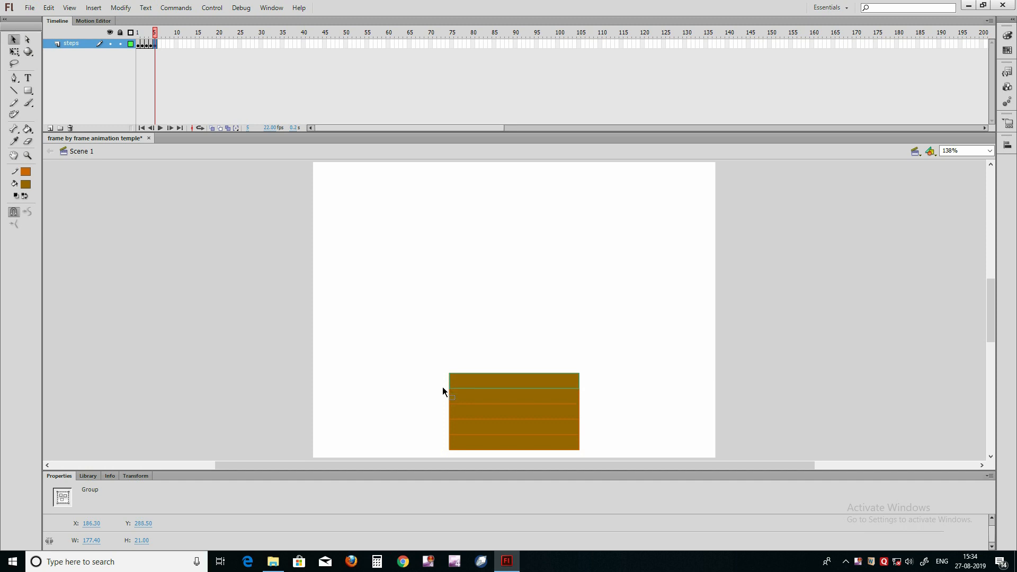
key(shift+Up)
key(shift+Down)
click(349, 439)
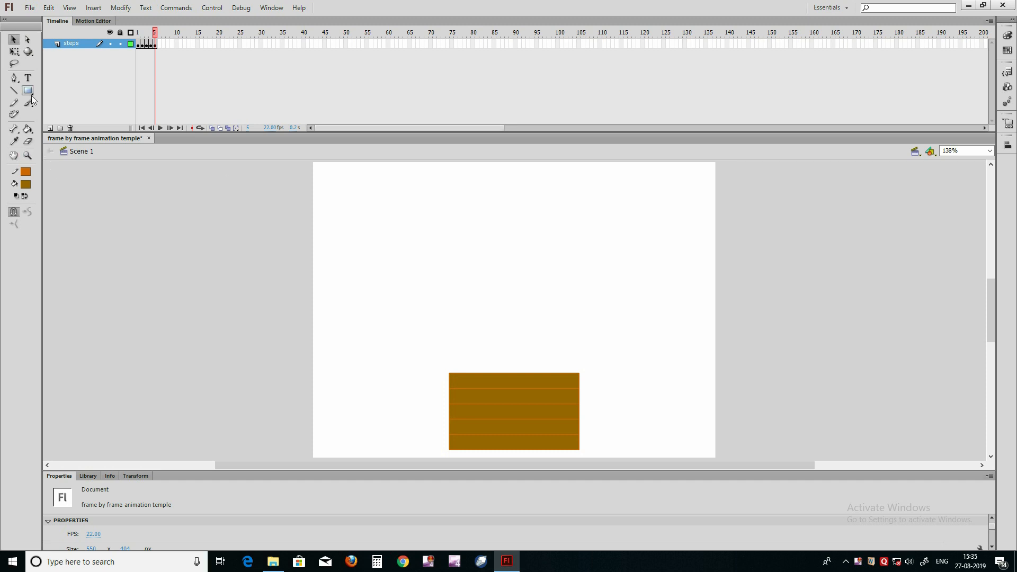
Step: Add a new layer above the steps layer and name it beam
click(50, 128)
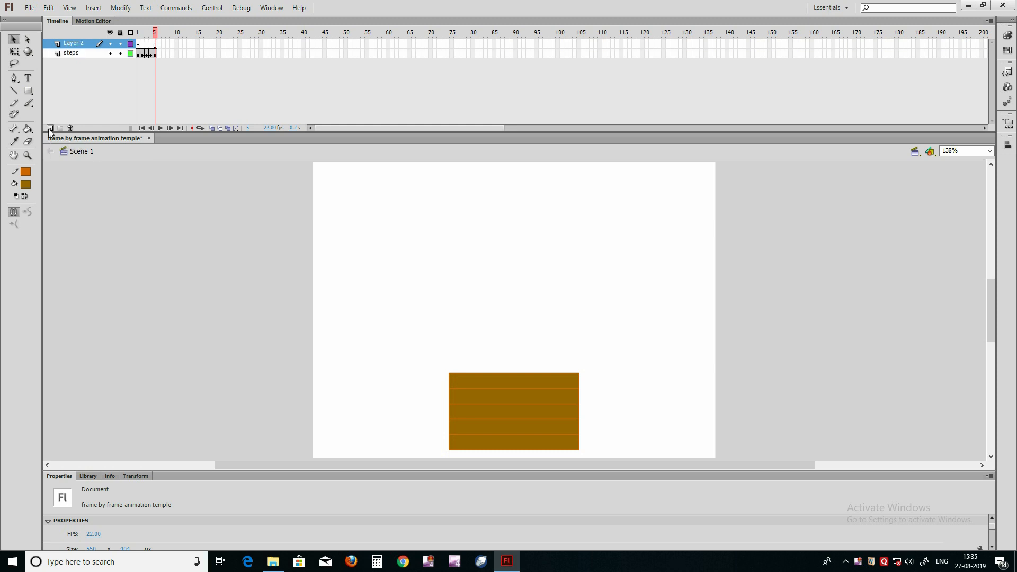
double_click(74, 43)
text(be)
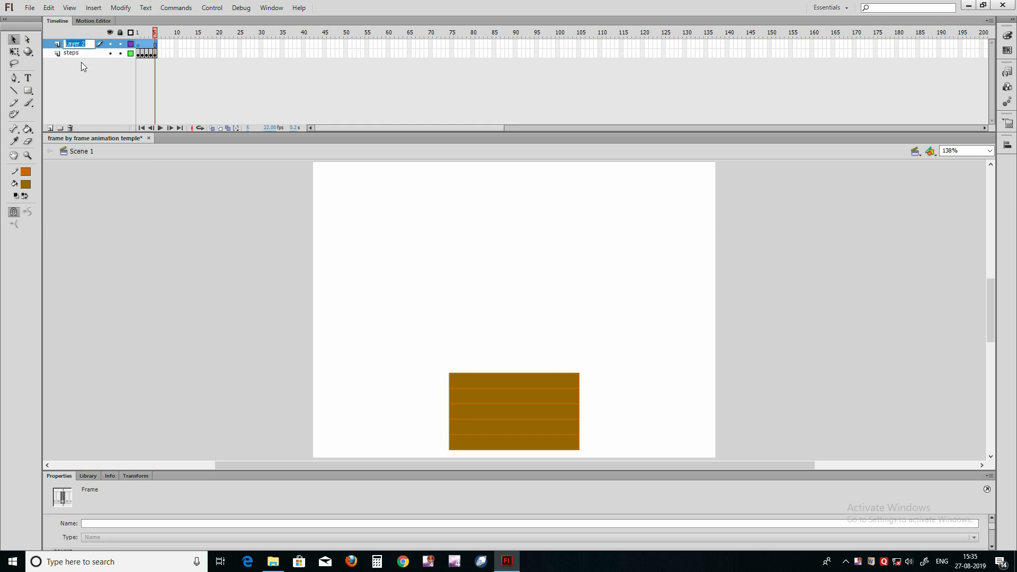
text(am)
click(81, 62)
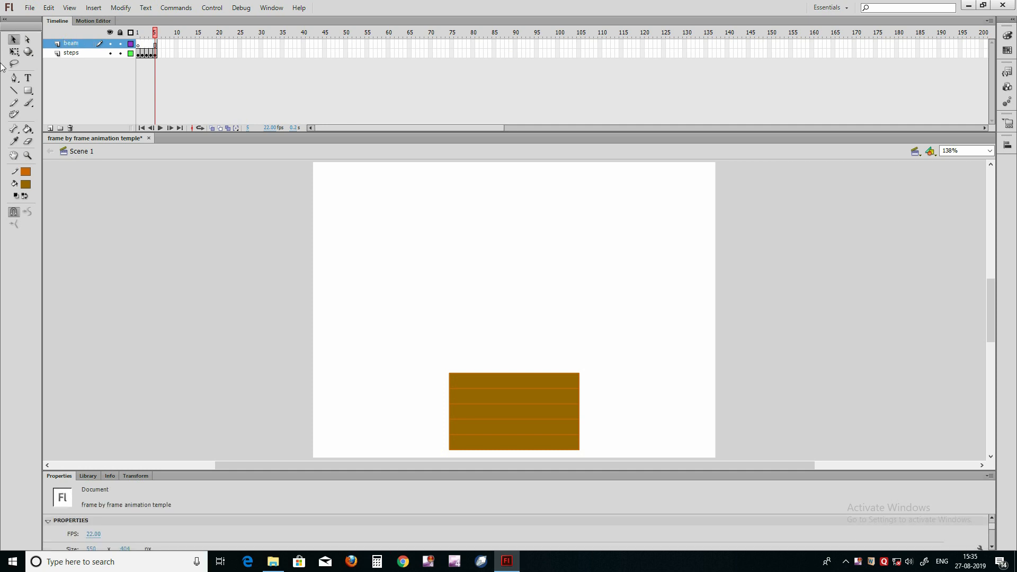
Step: Draw a rectangle about 317 by 58 px resting on top of the steps on the beam layer and group it
click(28, 91)
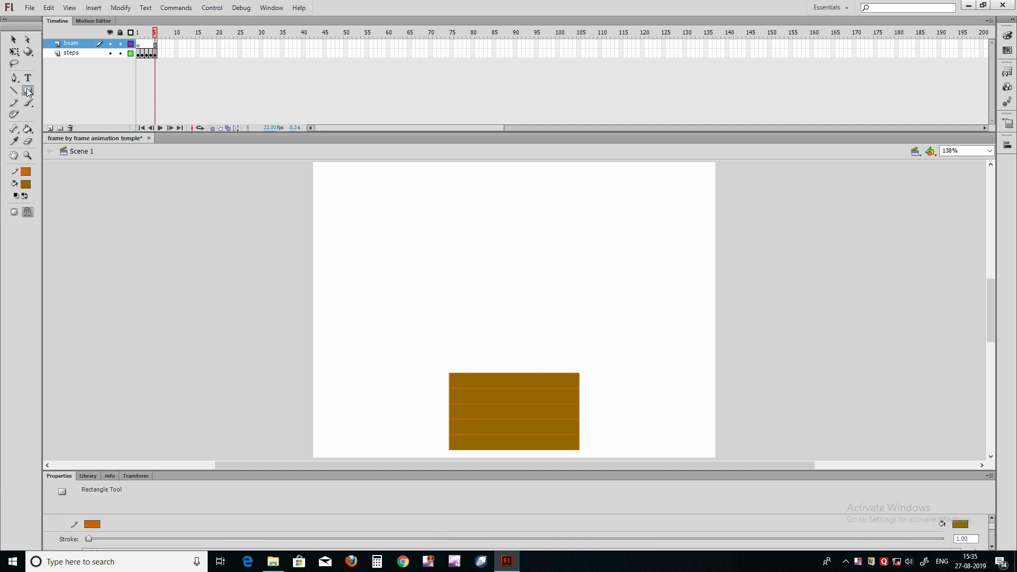
mouse_move(398, 330)
mouse_down()
mouse_move(417, 348)
mouse_move(541, 373)
mouse_move(630, 373)
mouse_up()
click(17, 42)
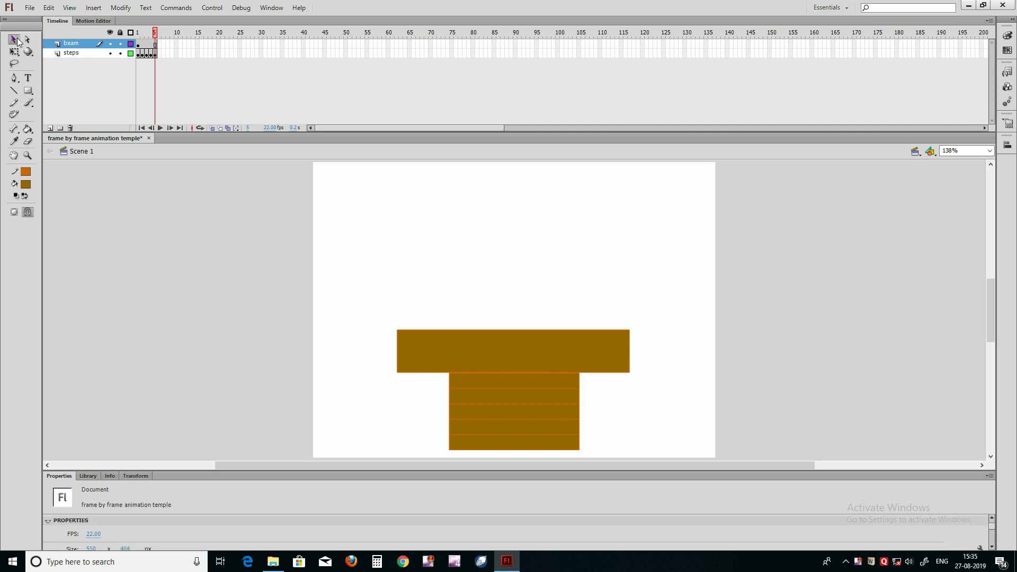
click(488, 359)
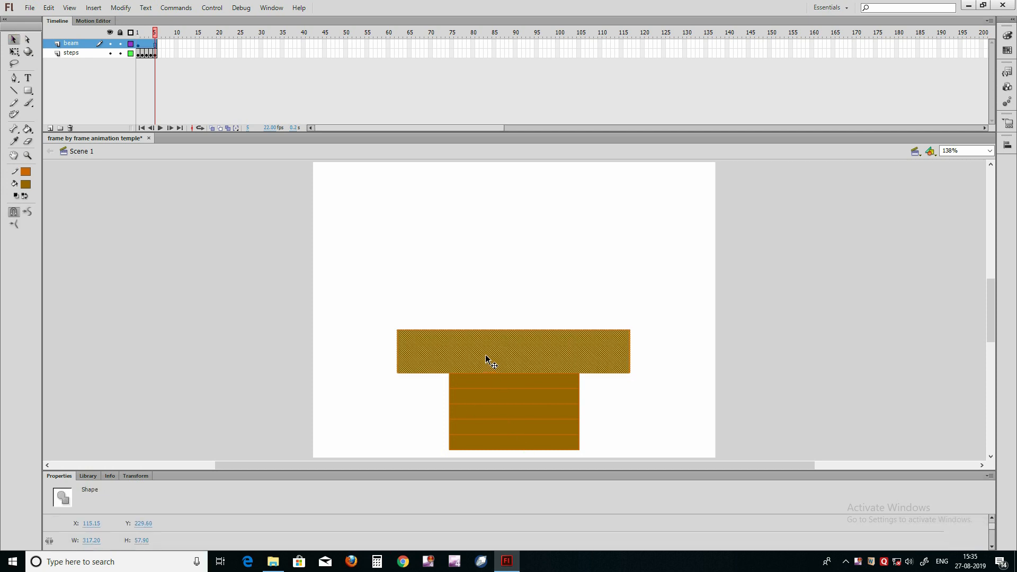
key(ctrl+g)
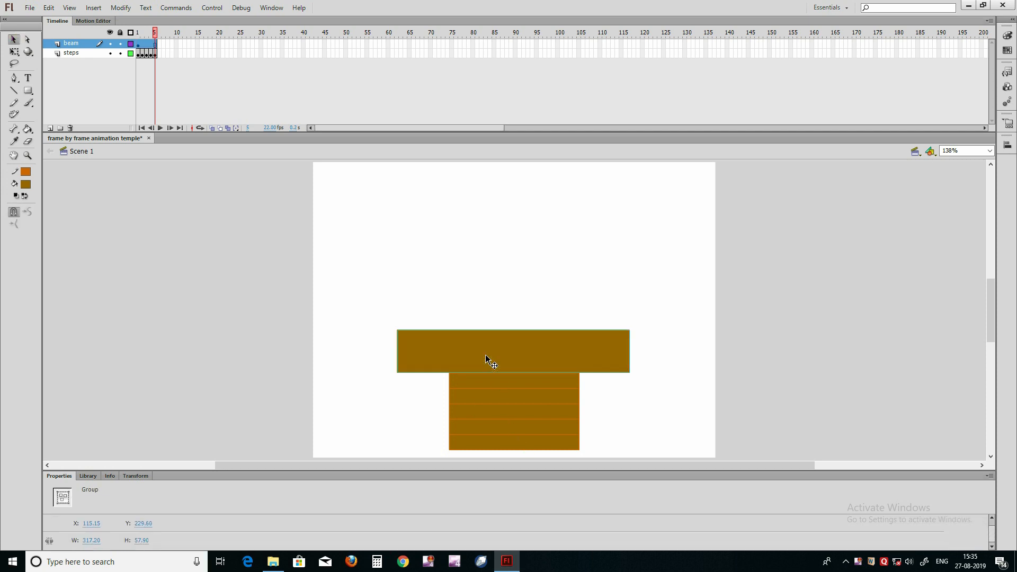
Step: Reduce the beam's height to about 37 px from its upper edge with Free Transform
key(q)
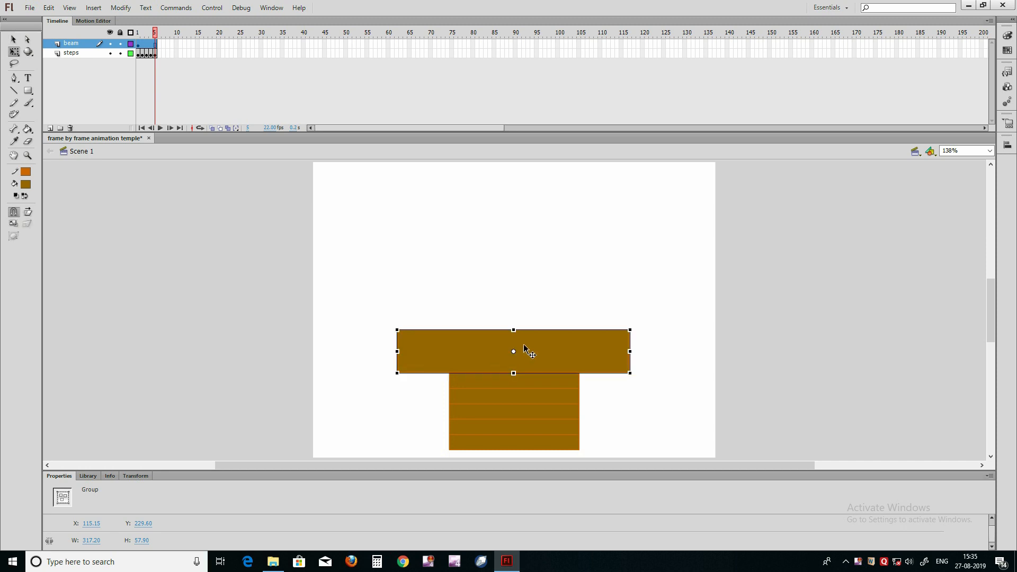
drag(514, 326, 516, 342)
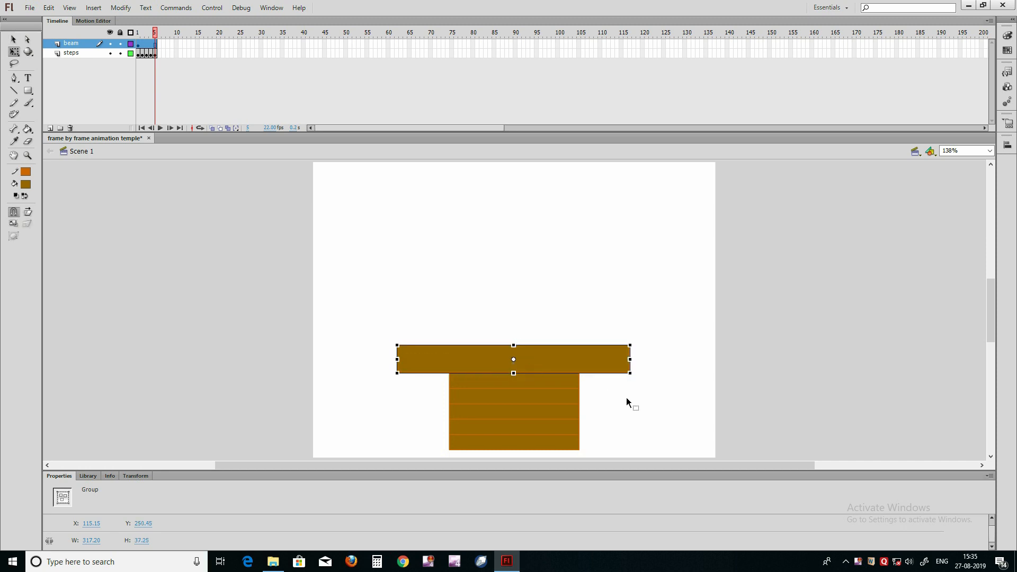
click(626, 398)
Step: Centre the beam horizontally on the stage and save the file
click(533, 362)
key(v)
click(1008, 145)
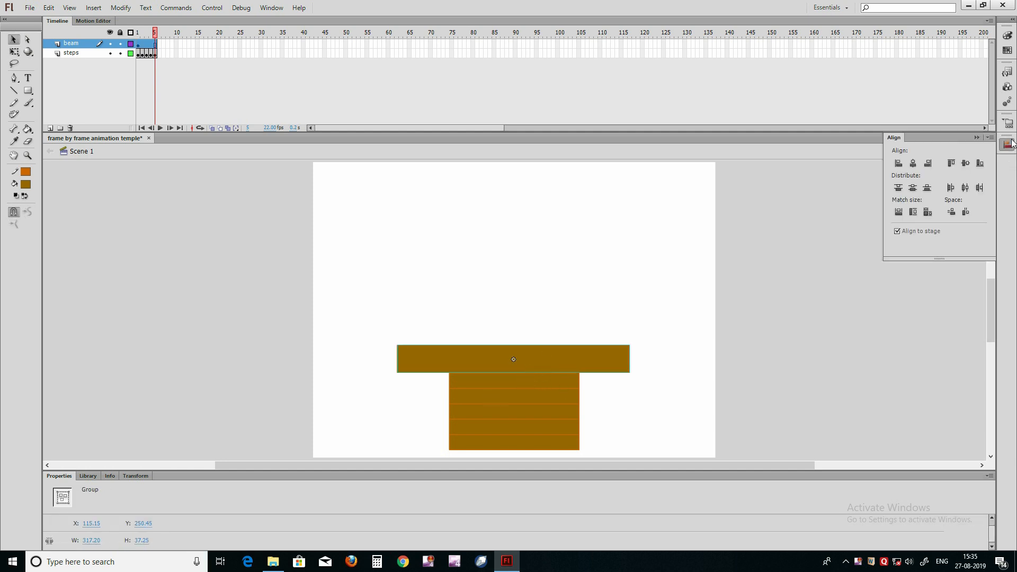
click(913, 164)
click(553, 264)
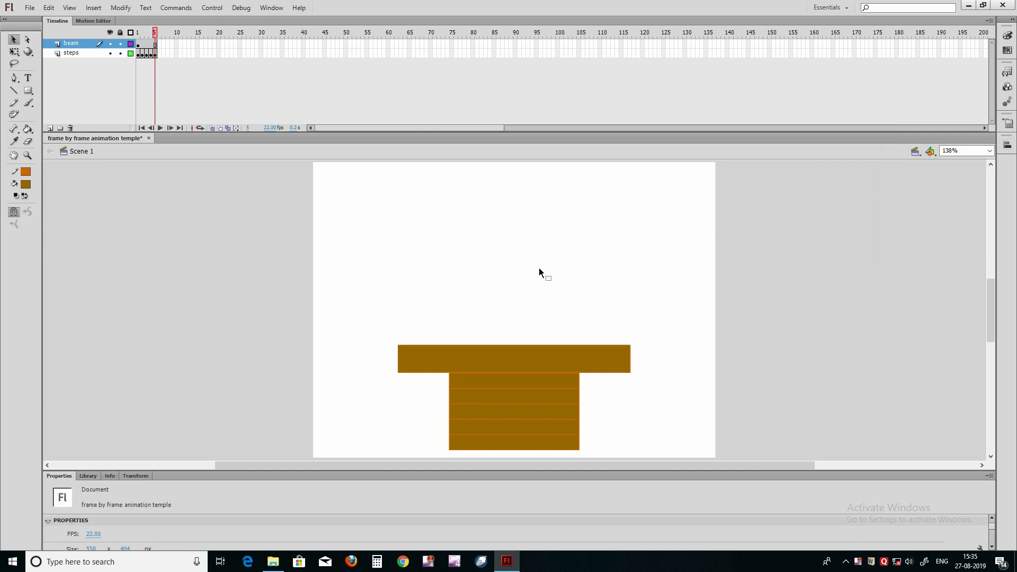
key(ctrl+s)
Step: Add a new layer above the beam layer and name it coulmn
click(50, 129)
double_click(77, 43)
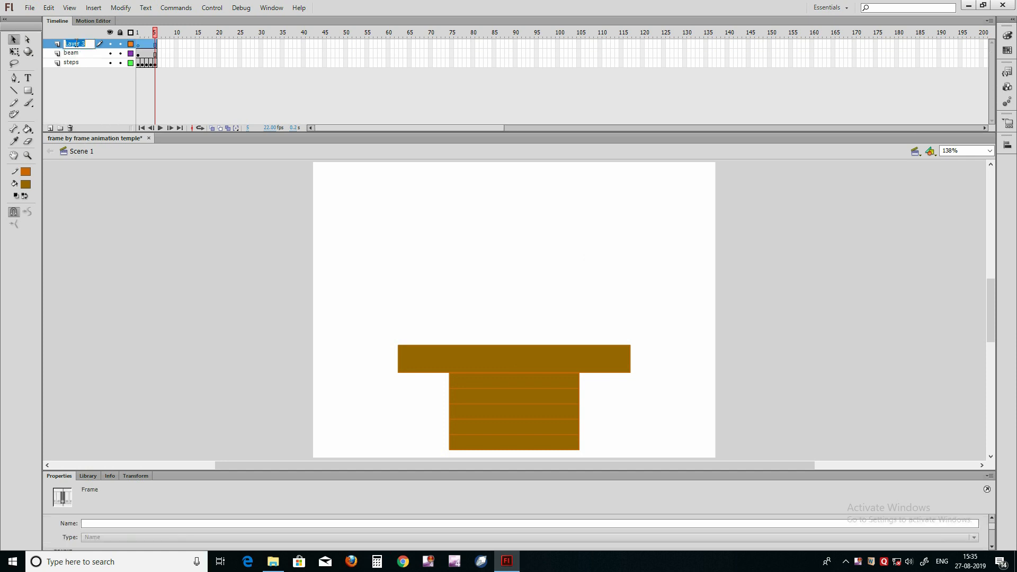
text(coulmn)
key(Return)
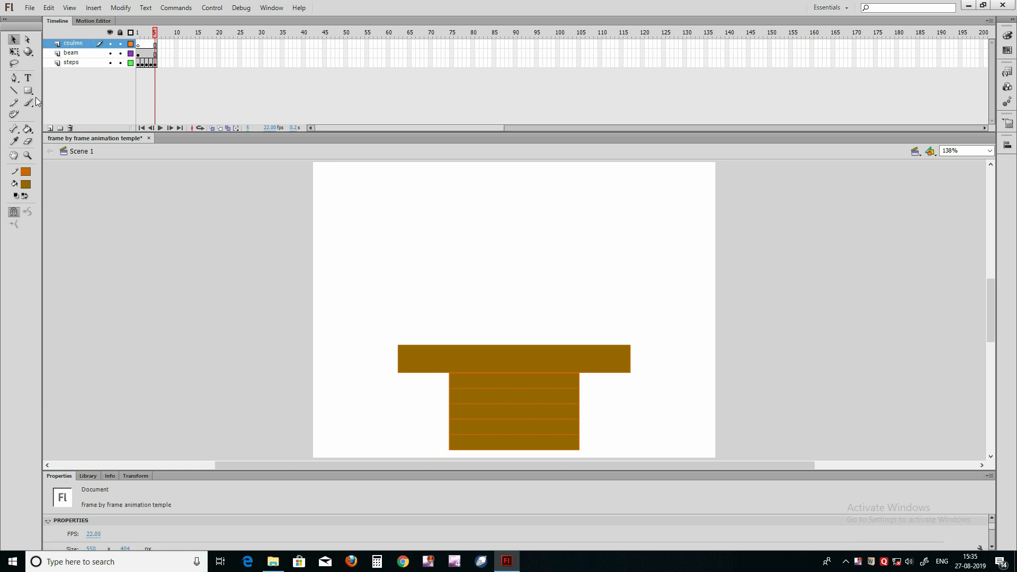
Step: Draw a vertical rectangle about 35 by 108 px standing on the beam's left part and group it
click(28, 90)
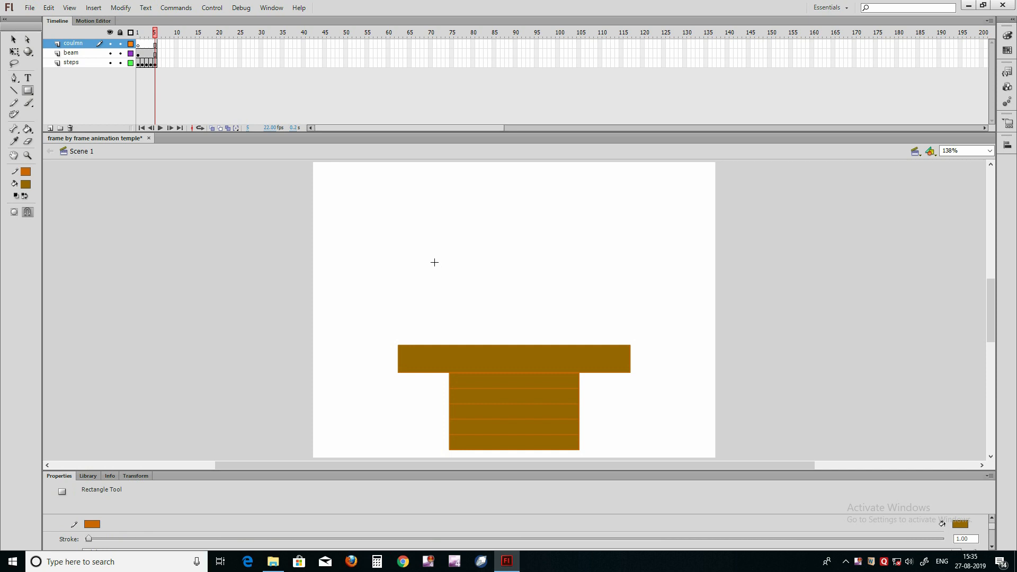
drag(422, 266, 447, 346)
key(v)
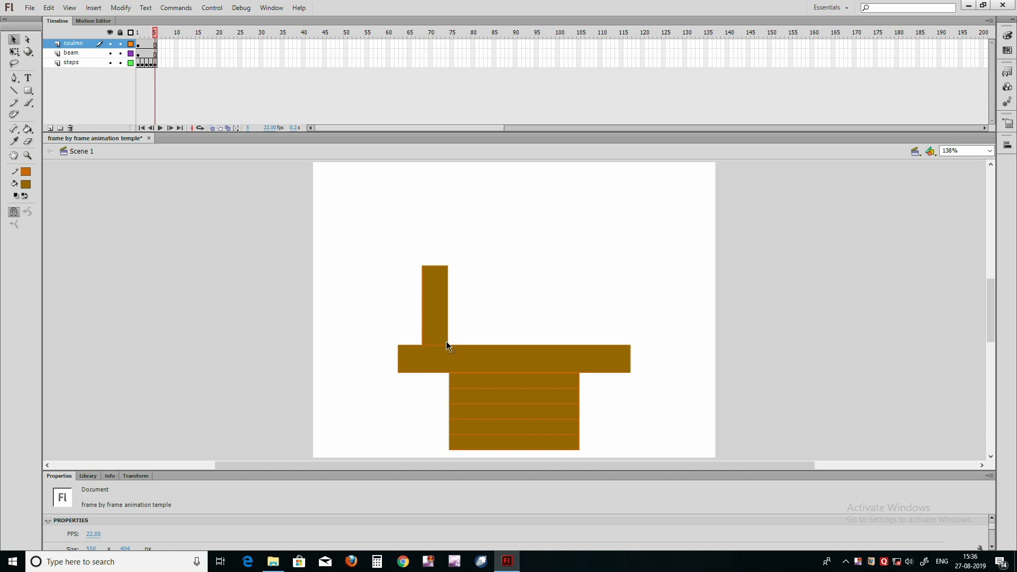
click(433, 313)
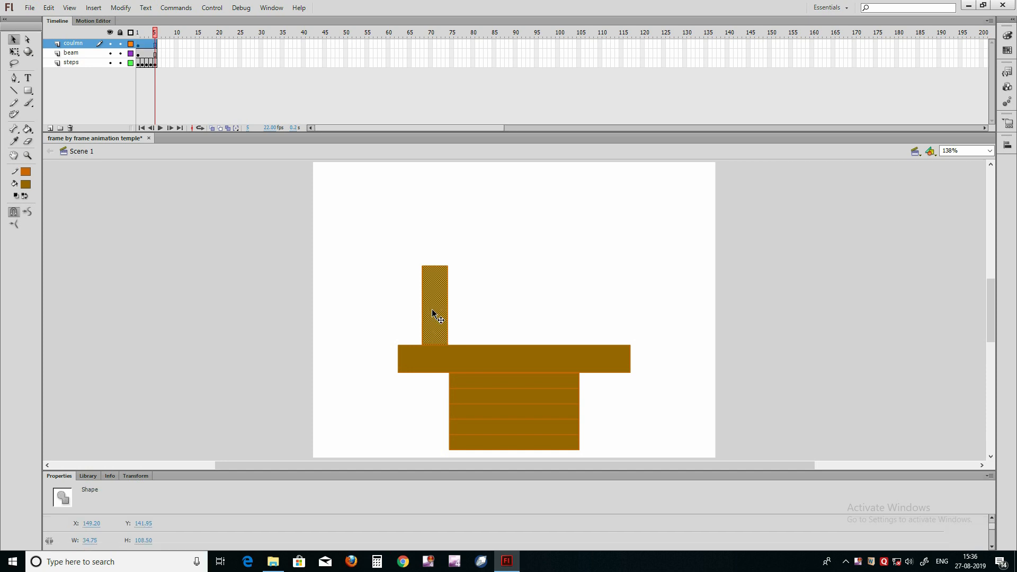
key(ctrl+g)
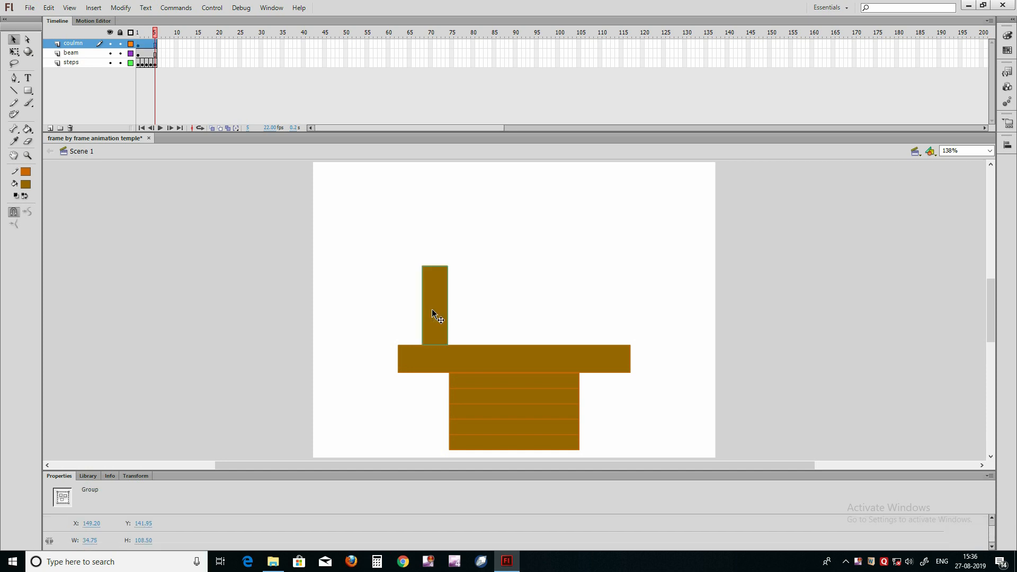
Step: Move the column horizontally right to about X 185 so it lines up with the left edge of the steps
key(q)
mouse_move(433, 266)
mouse_down()
mouse_move(437, 253)
mouse_move(439, 266)
mouse_up()
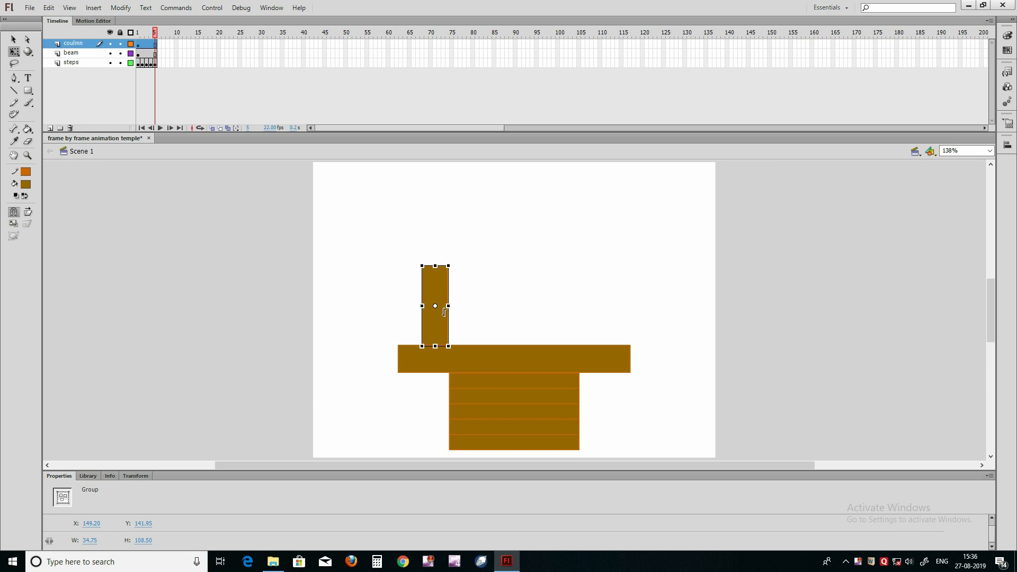
key(v)
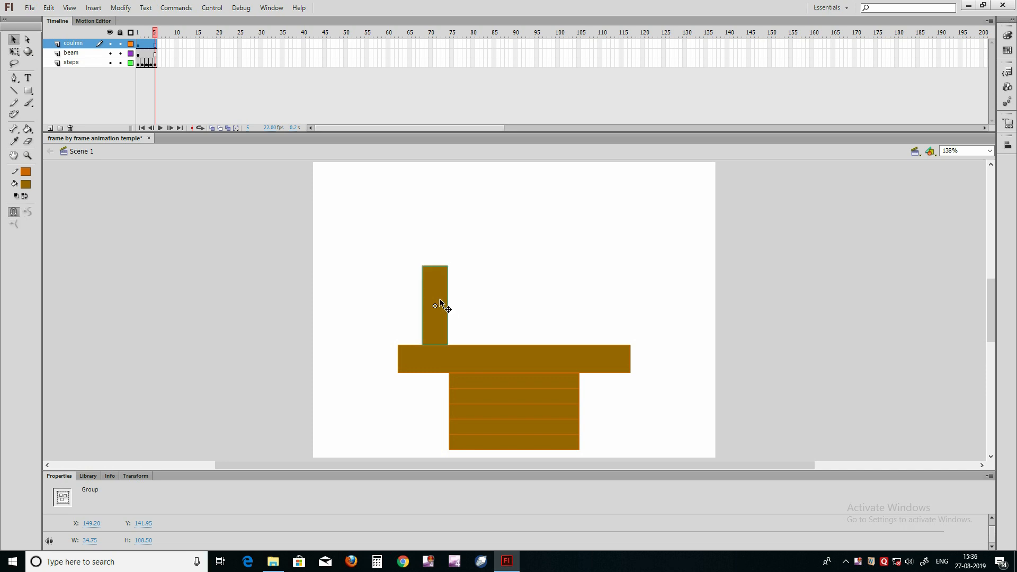
key(Right)
key(Right)
key(Right)
key(Right)
key(Right)
key(Right)
key(Right)
key(Right)
key(Right)
key(Right)
key(Right)
key(Right)
key(Right)
key(Right)
key(Right)
key(Right)
key(Right)
key(Right)
key(Right)
key(Right)
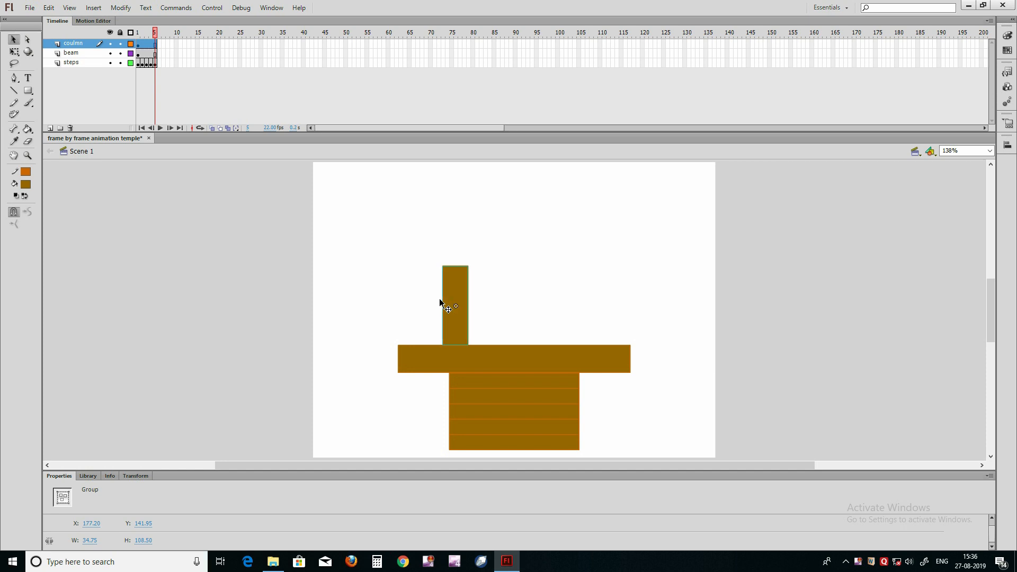
key(Right)
key(Right)
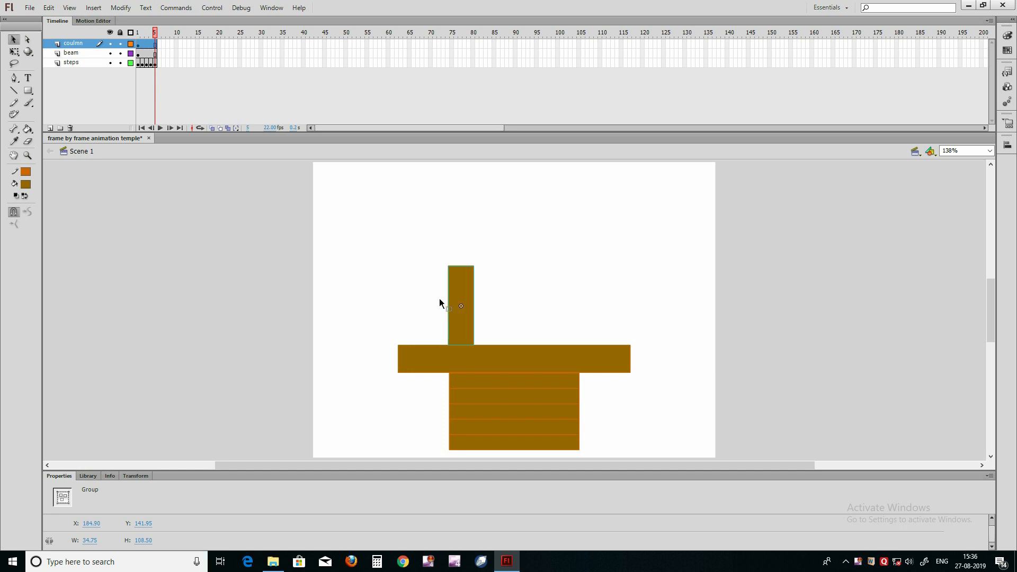
Step: Duplicate the column in place and move the copy horizontally right to X 332.60
click(465, 303)
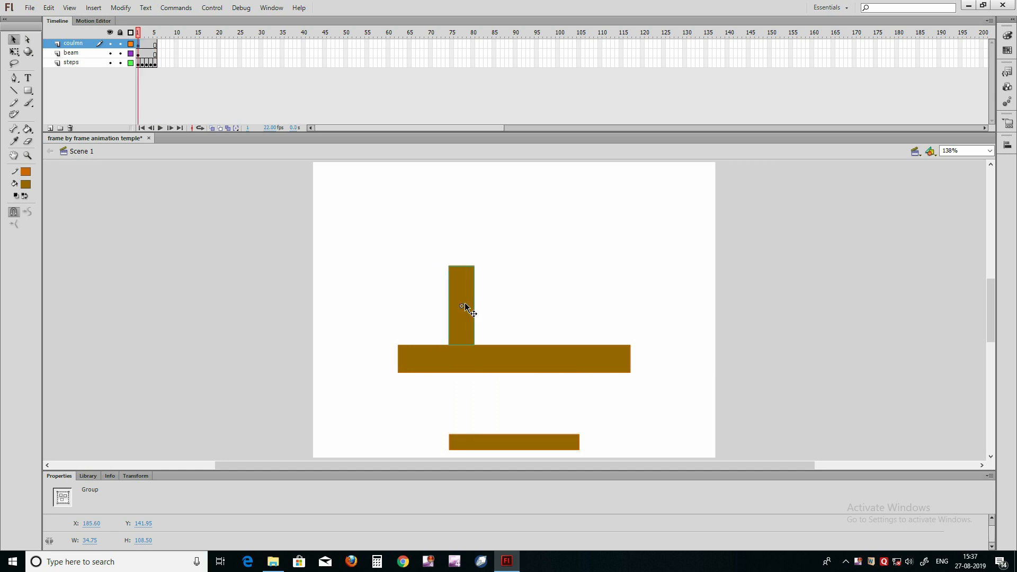
key(shift+Right)
key(shift+Right)
key(shift+Right)
key(shift+Right)
key(shift+Right)
key(shift+Right)
key(shift+Right)
key(shift+Right)
key(shift+Right)
key(shift+Right)
key(shift+Right)
key(shift+Right)
key(shift+Right)
key(shift+Right)
key(shift+Right)
key(shift+Right)
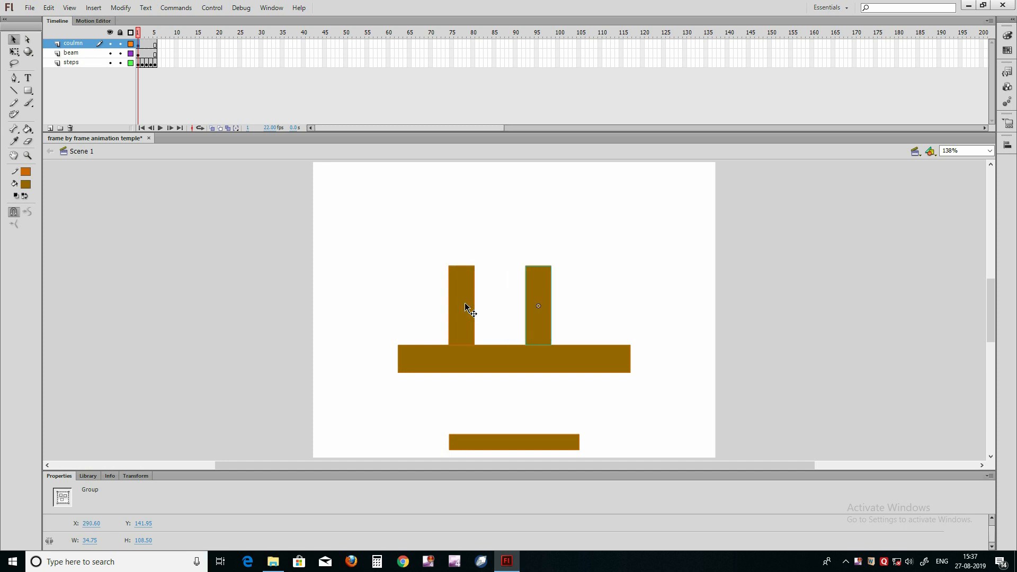
key(shift+Right)
key(shift+Right)
key(shift+Right)
key(shift+Right)
key(shift+Right)
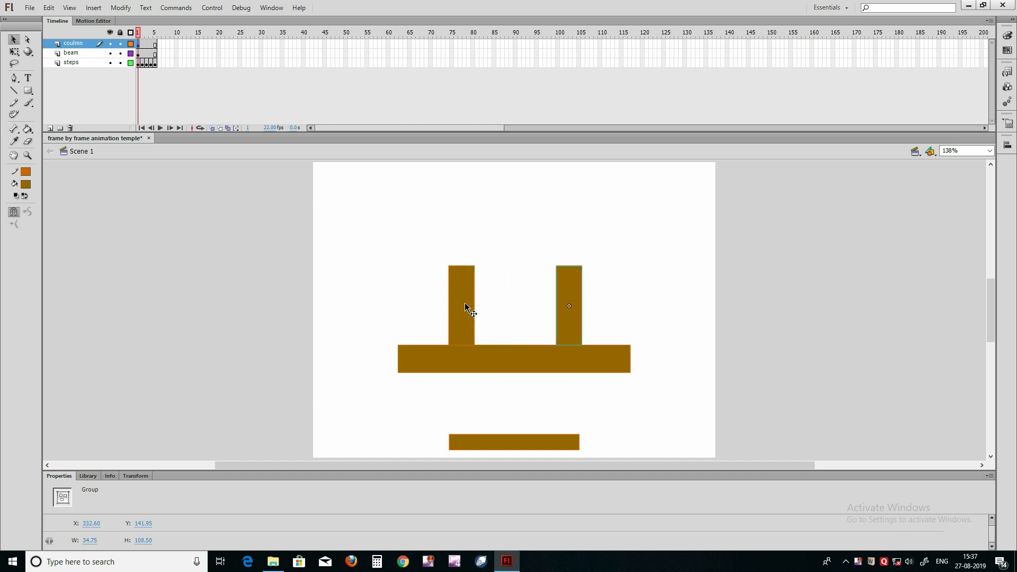
Step: At frame 5, nudge the right column left to X 328.40 so it lines up with the right edge of the steps
click(151, 33)
click(156, 33)
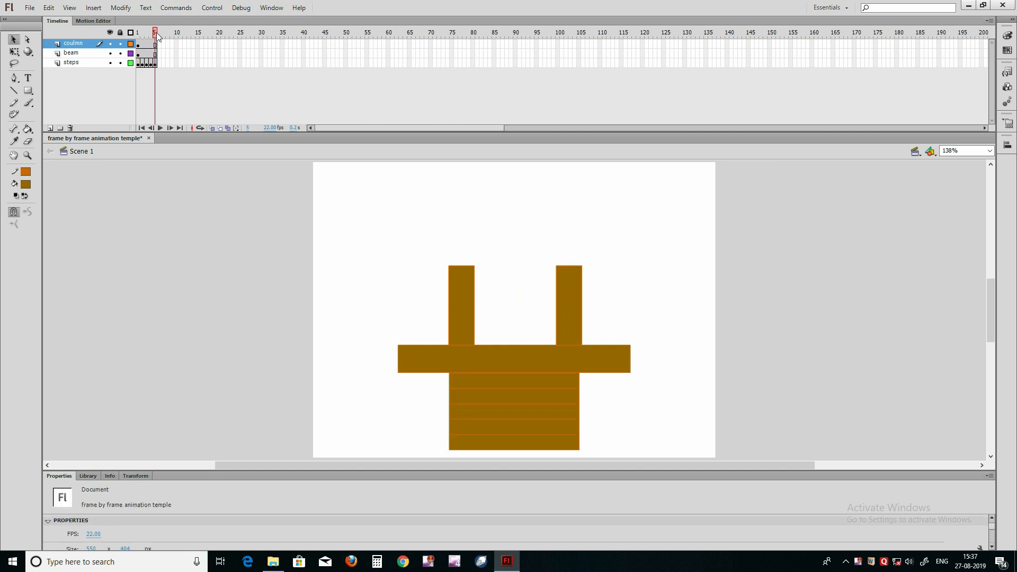
click(567, 306)
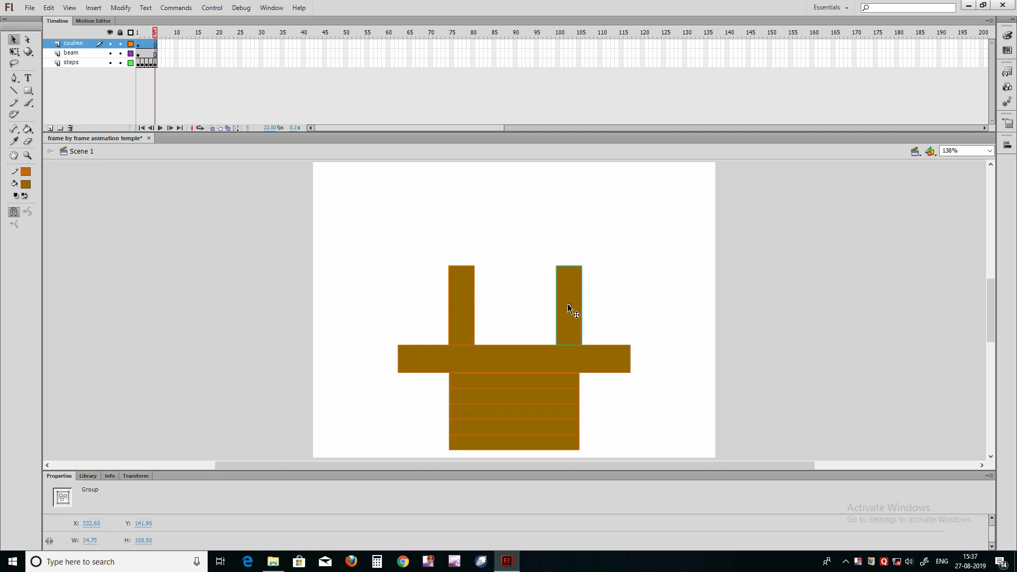
key(Left)
key(Left)
key(Left)
key(Left)
key(Left)
key(Left)
key(Right)
key(Right)
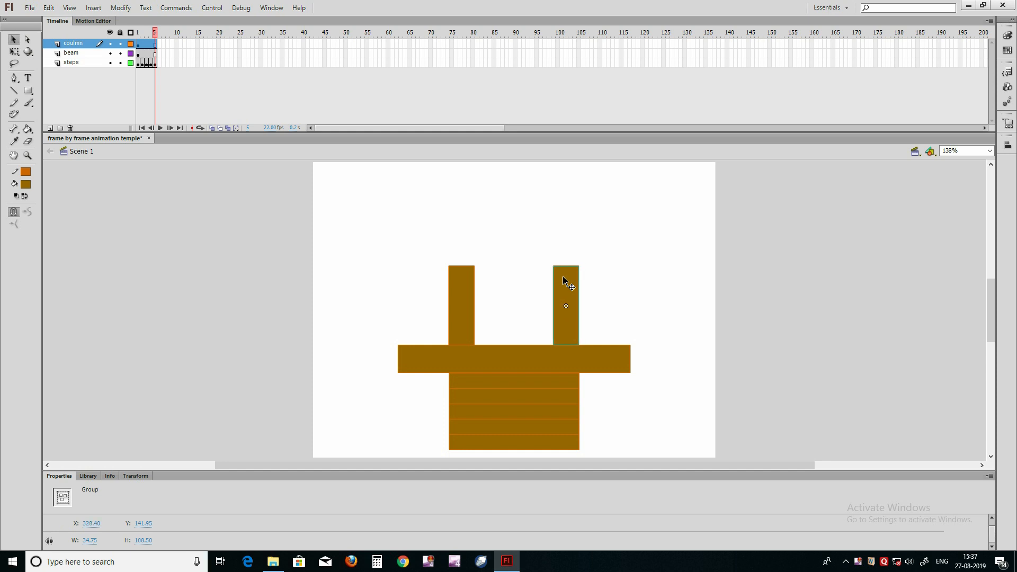
click(222, 239)
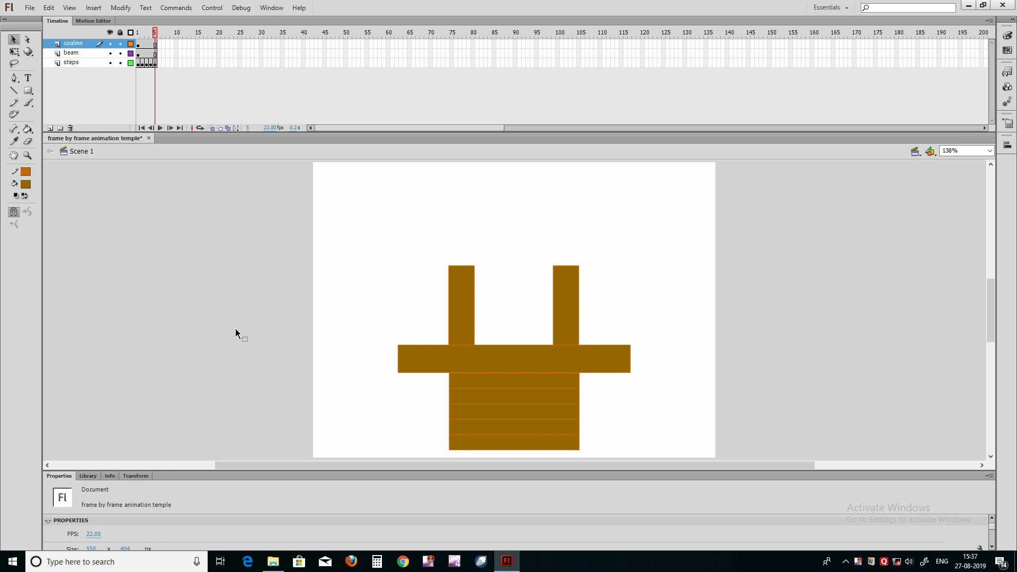
Step: Show the rulers and place vertical guides along the left and right edges of the steps
key(ctrl+alt+shift+r)
drag(45, 307, 458, 422)
drag(50, 364, 588, 433)
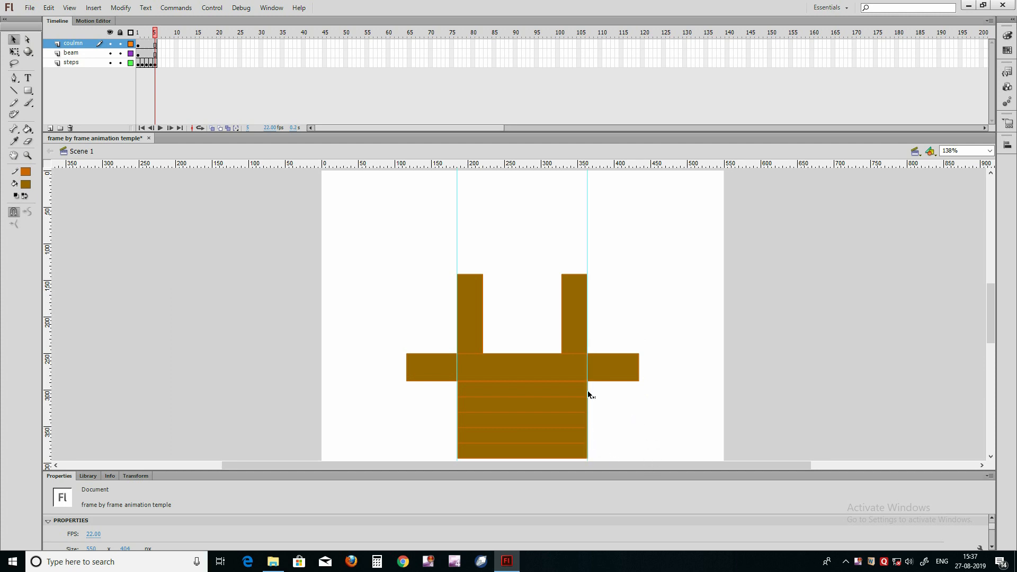
Step: Group the two columns together and centre the group horizontally on the stage
drag(417, 241, 628, 325)
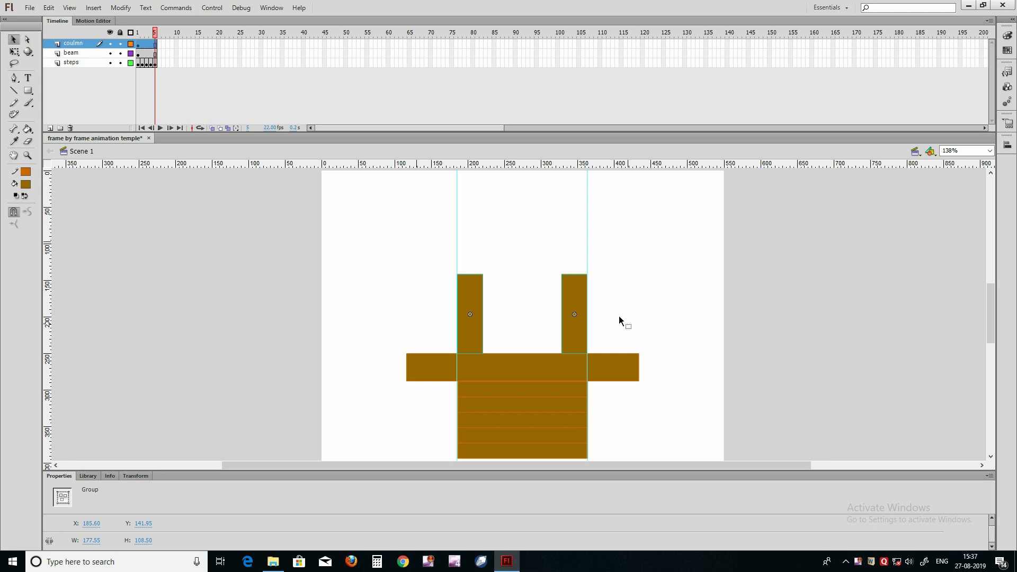
key(ctrl+g)
key(ctrl+k)
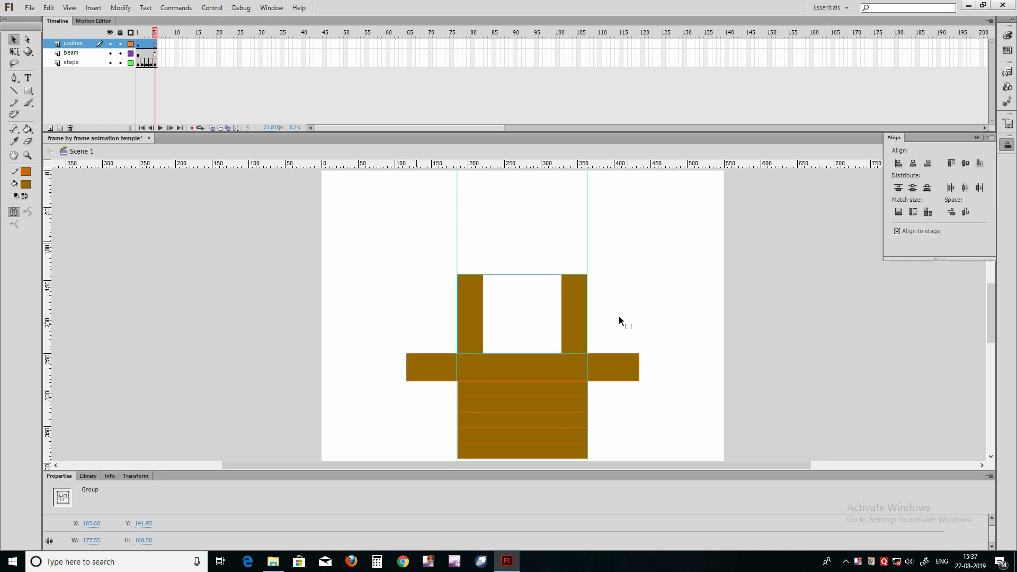
click(913, 163)
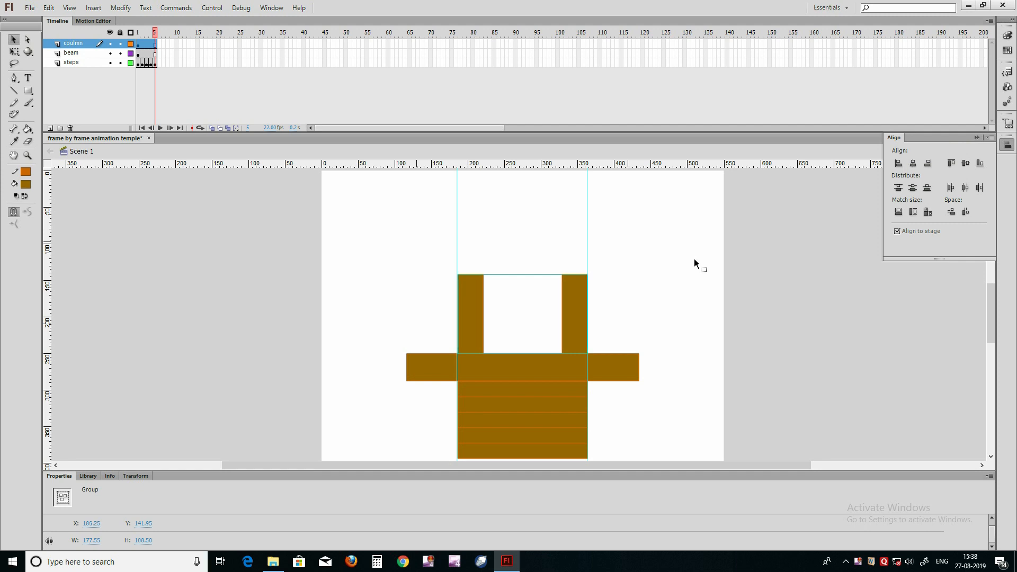
click(673, 261)
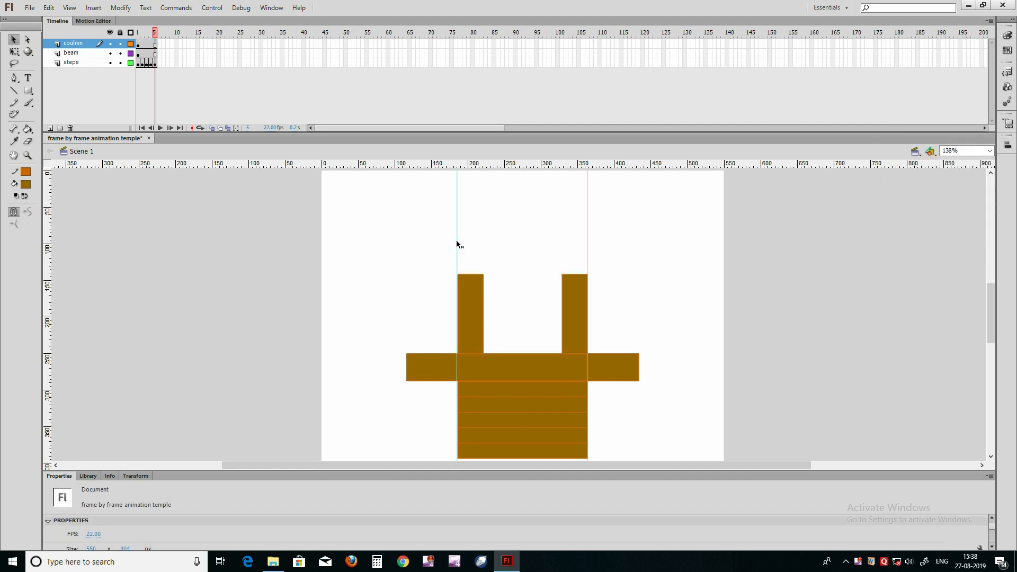
Step: Move both vertical guides outside the stage, one on each side, and save the file
drag(457, 244, 259, 233)
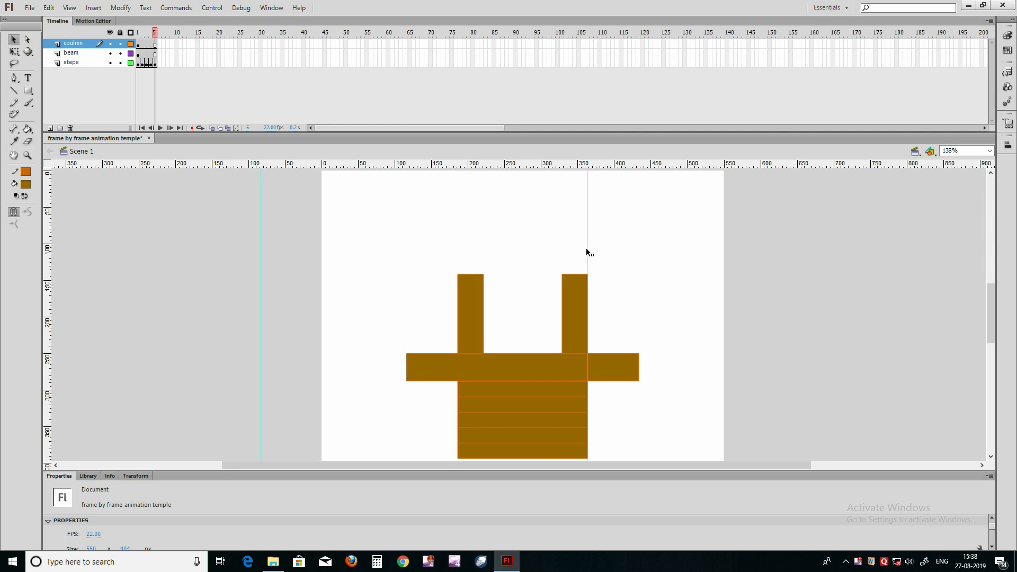
drag(587, 252, 802, 266)
key(ctrl+s)
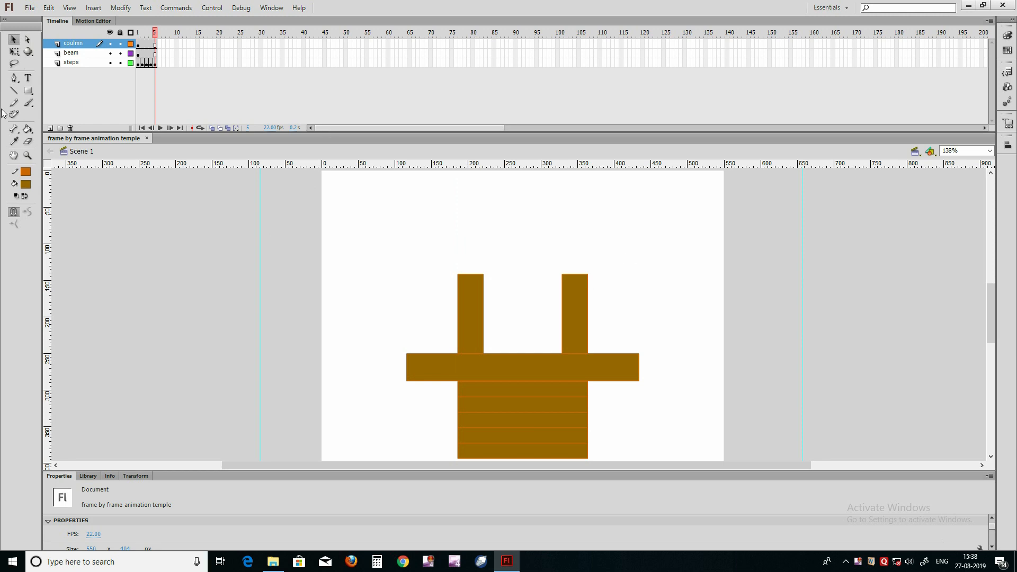
Step: Add a new layer above the coulmn layer and name it top
click(50, 127)
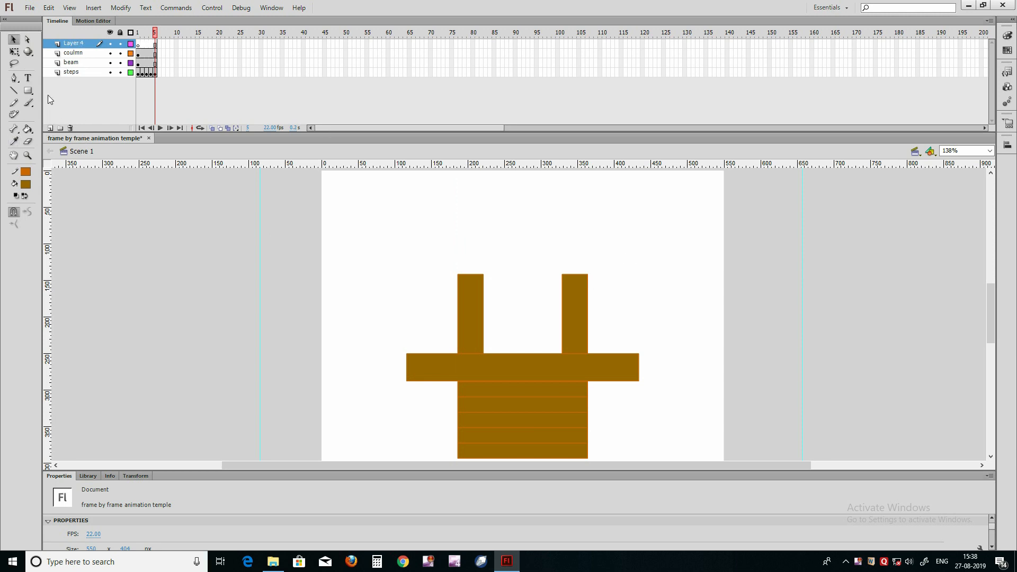
click(75, 44)
double_click(75, 44)
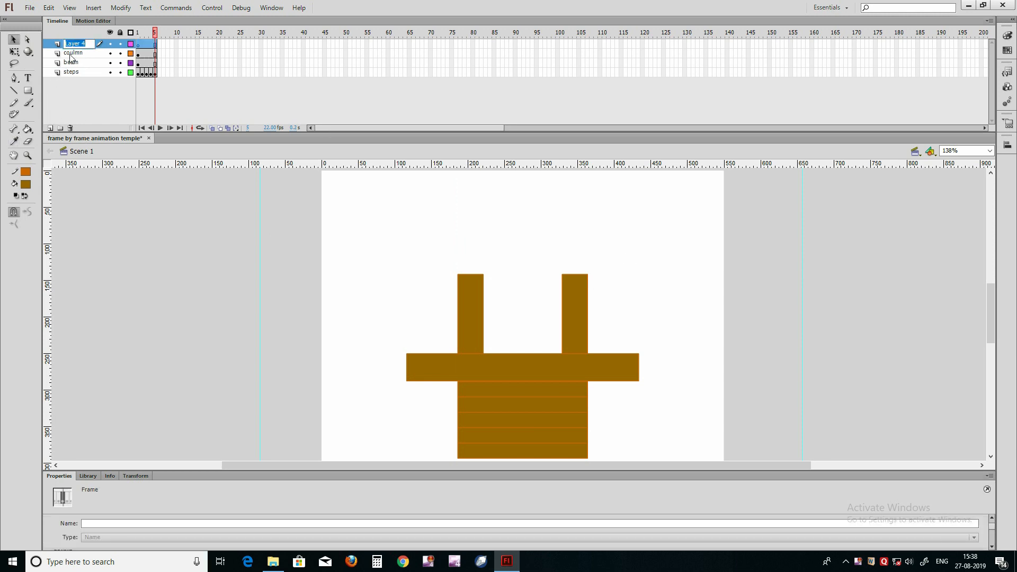
text(top)
key(Return)
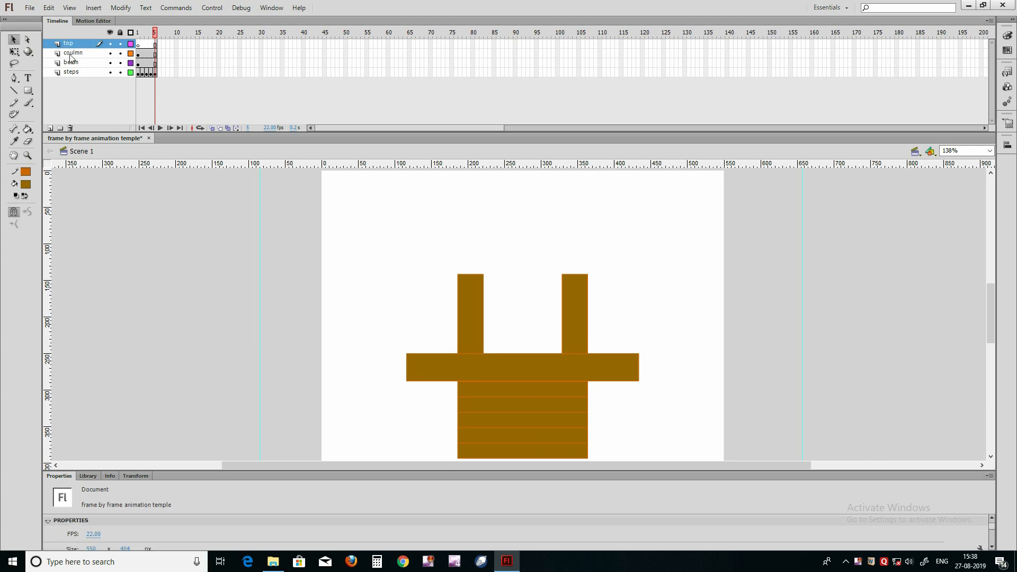
Step: Draw a rectangle about 223 by 32 px across the tops of both columns on the top layer and group it
click(28, 90)
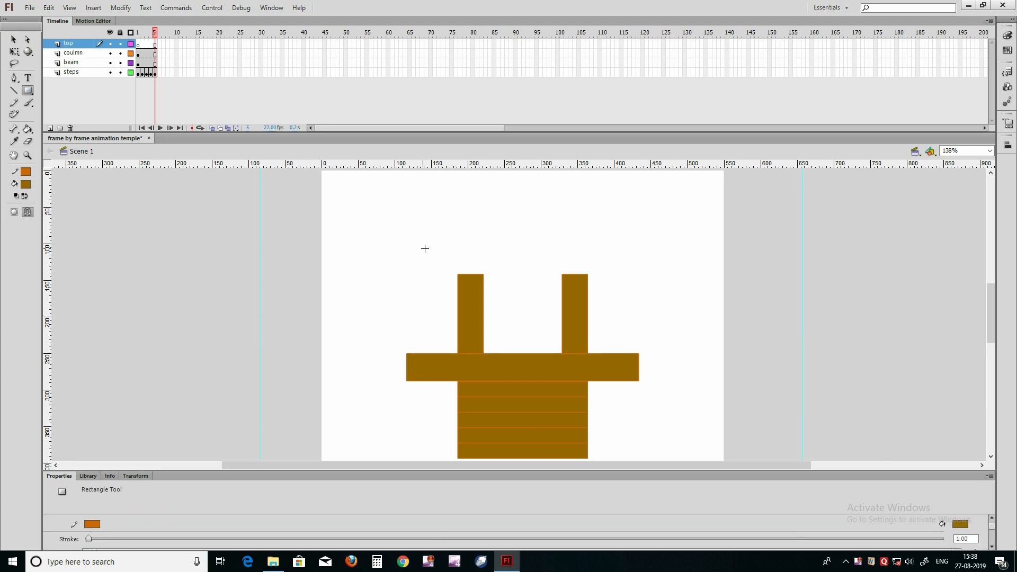
key(v)
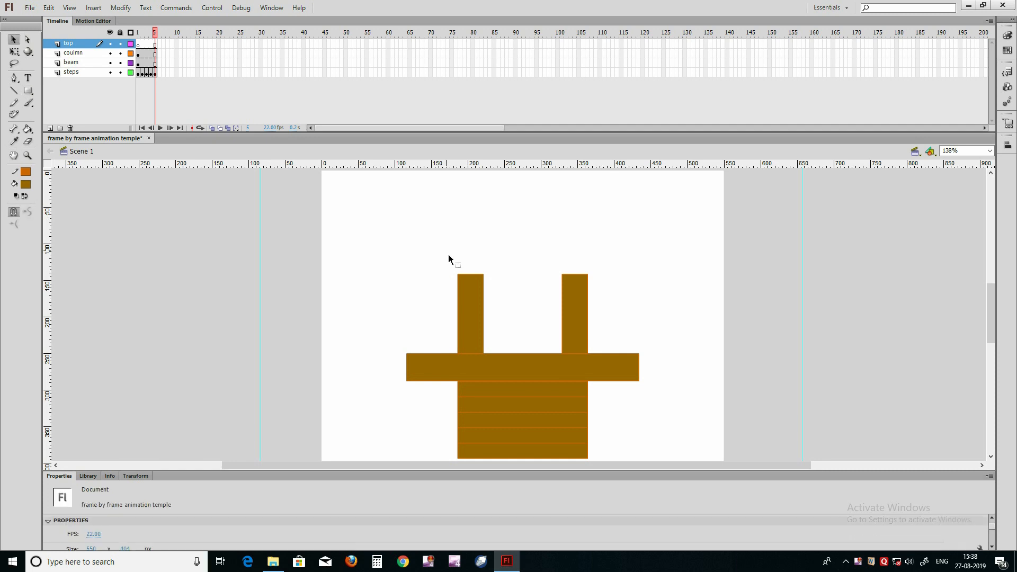
key(r)
drag(434, 254, 598, 277)
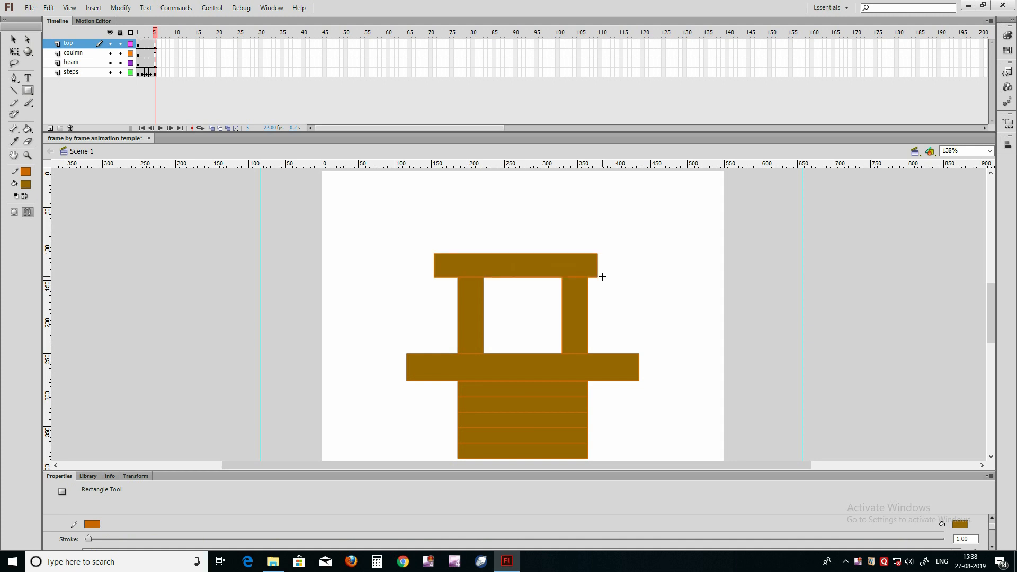
key(v)
click(533, 268)
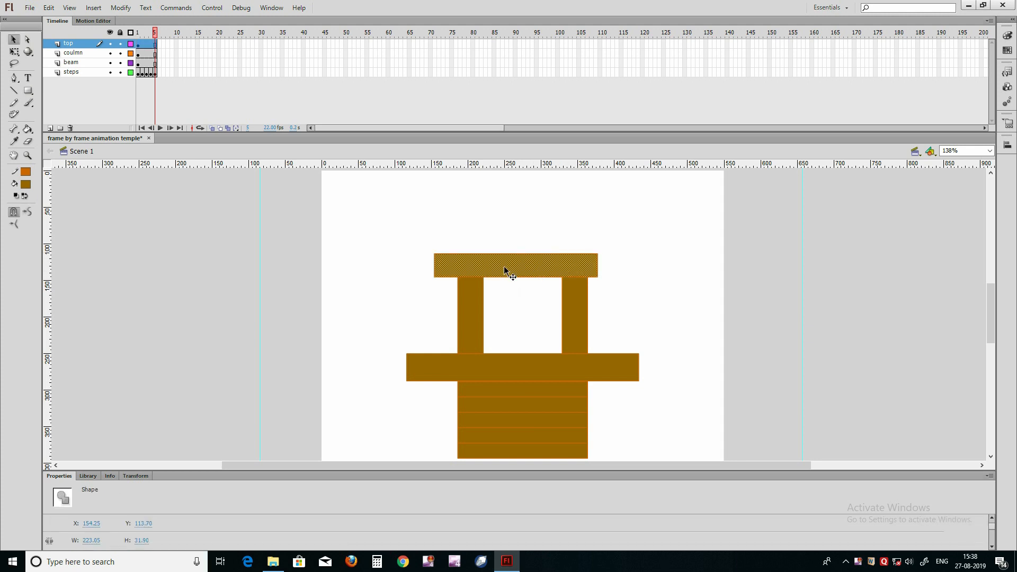
key(ctrl+g)
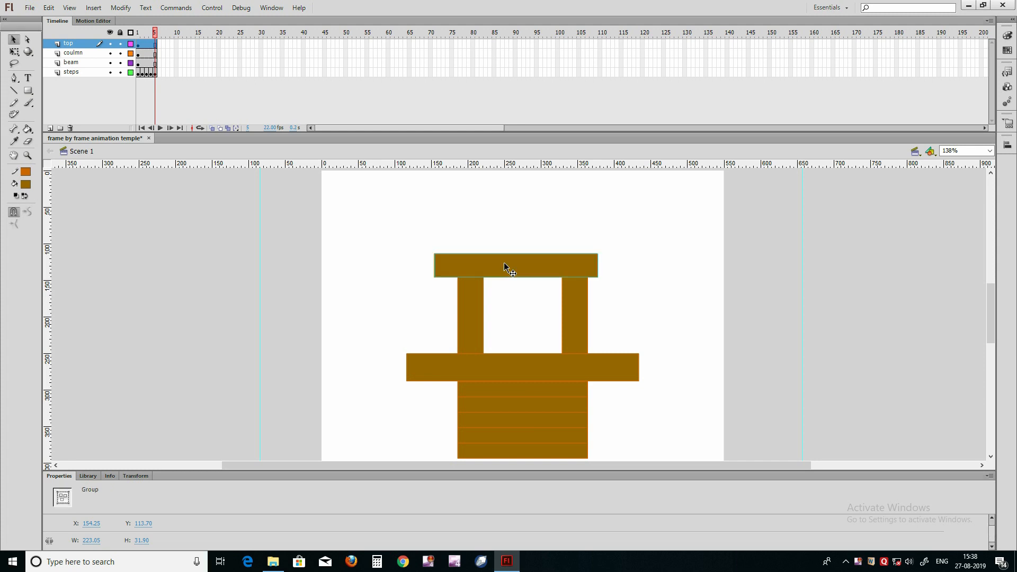
Step: Centre the grouped roof slab horizontally on the stage
key(Right)
key(Right)
key(Right)
key(Right)
key(Right)
key(Right)
key(Right)
key(Right)
key(Right)
key(ctrl+k)
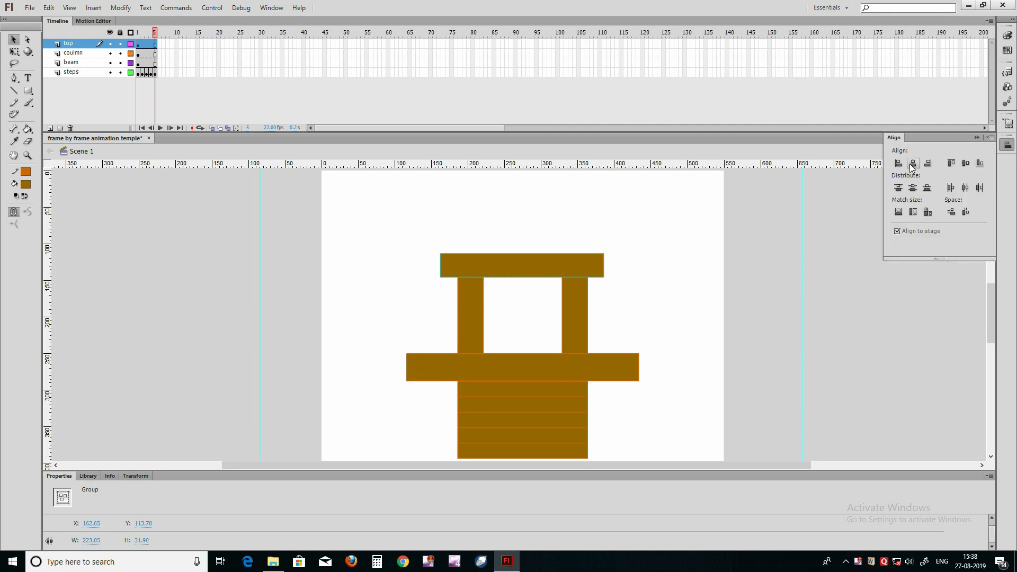
click(912, 164)
click(619, 259)
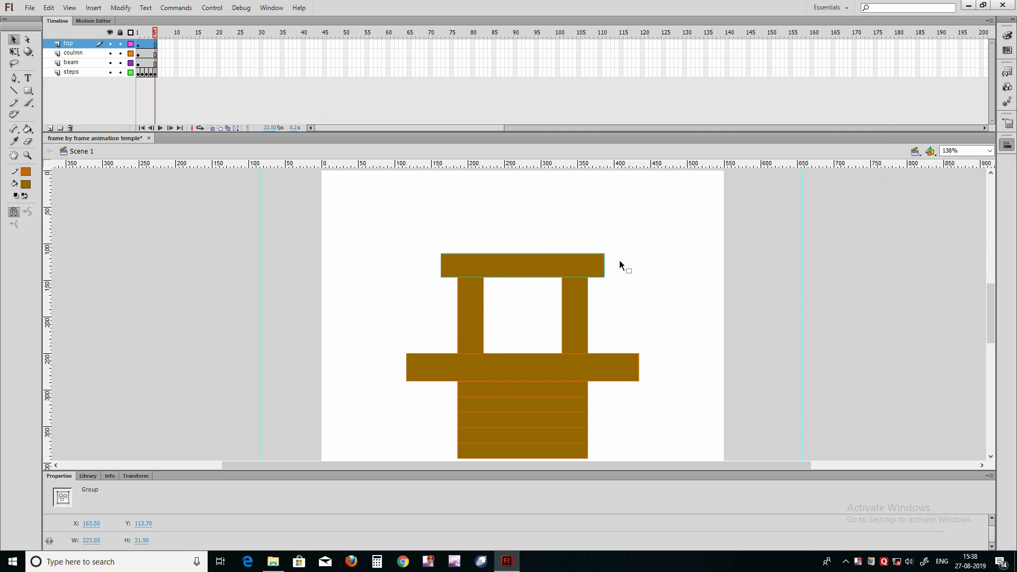
Step: Nudge the roof slab up to about Y 110 so its lower edge rests on the column tops
click(529, 261)
key(Up)
key(Up)
key(Up)
key(Up)
key(Up)
key(Up)
key(Up)
key(Down)
key(Down)
key(Down)
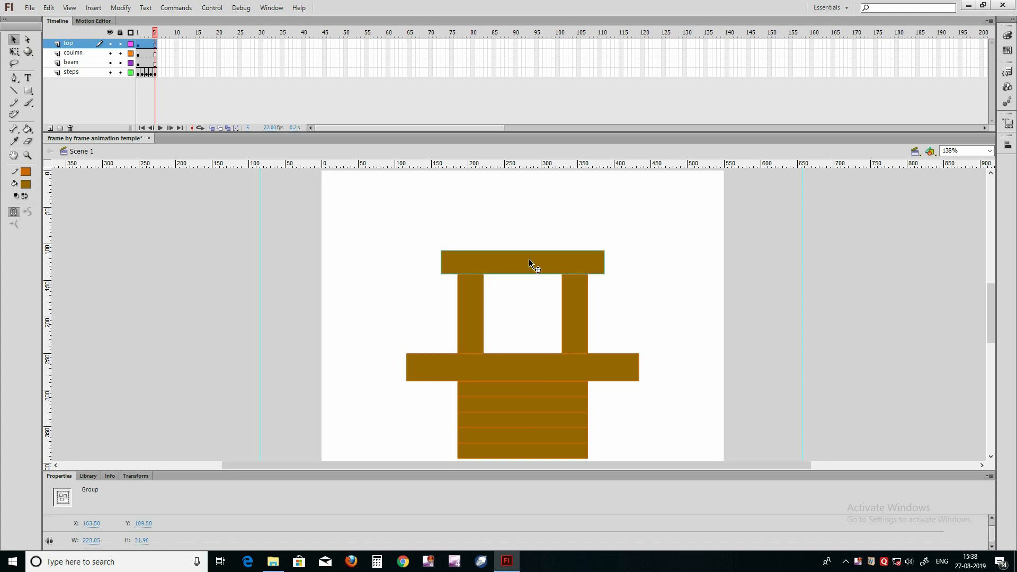
key(Down)
click(522, 233)
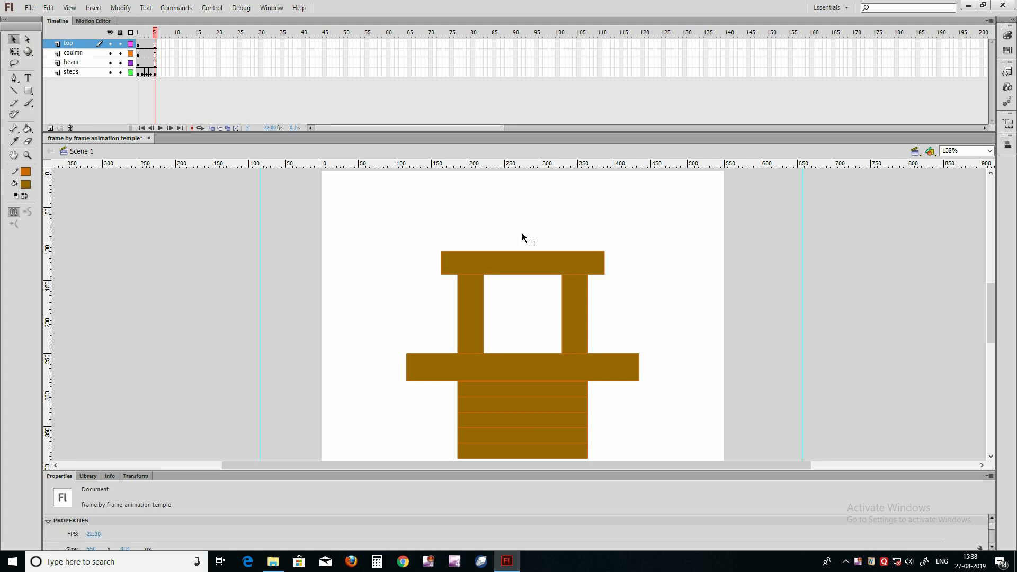
Step: Insert a keyframe at frame 2 of the top layer and raise a copy of the roof slab above the original
click(475, 263)
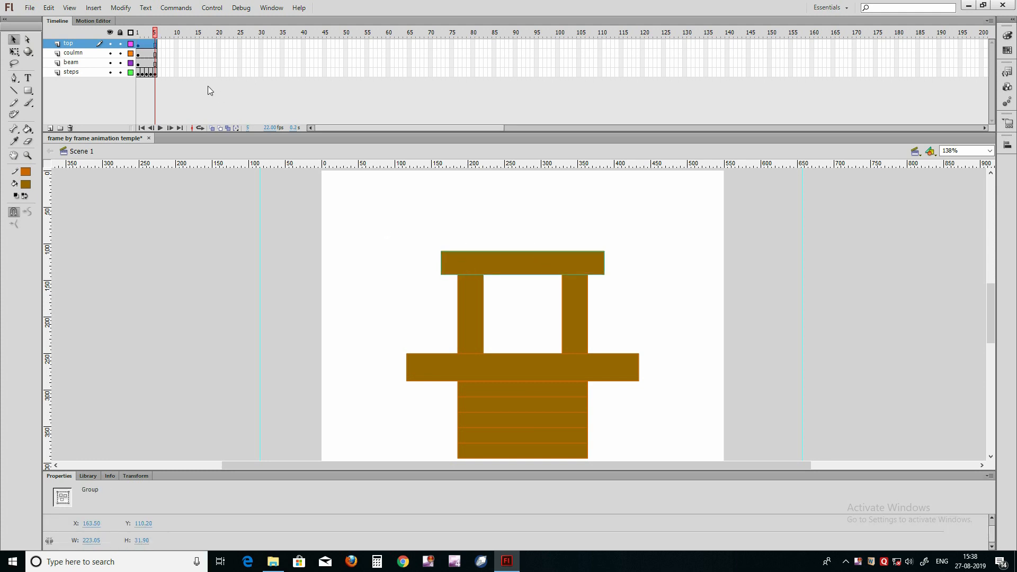
click(138, 44)
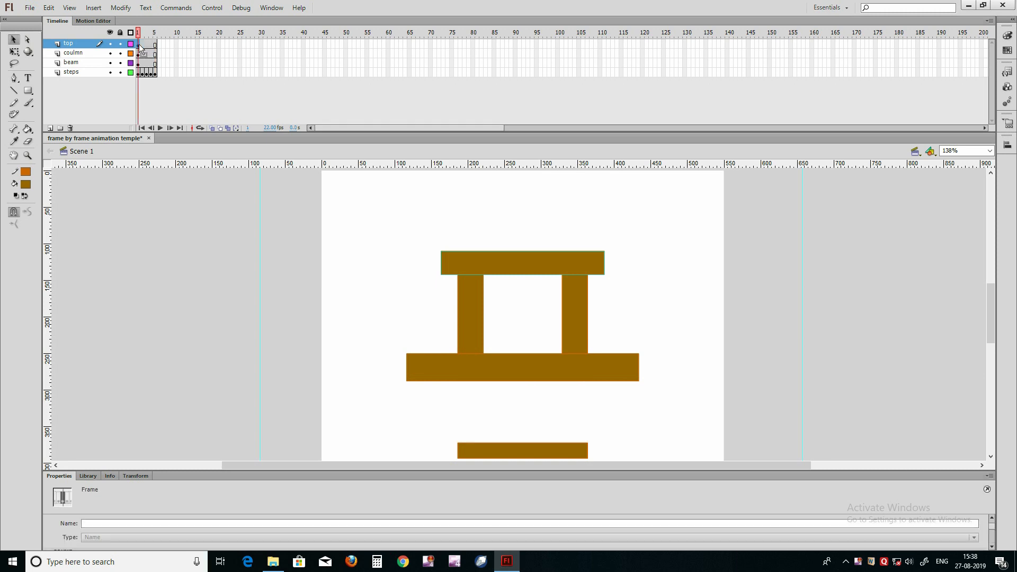
click(142, 45)
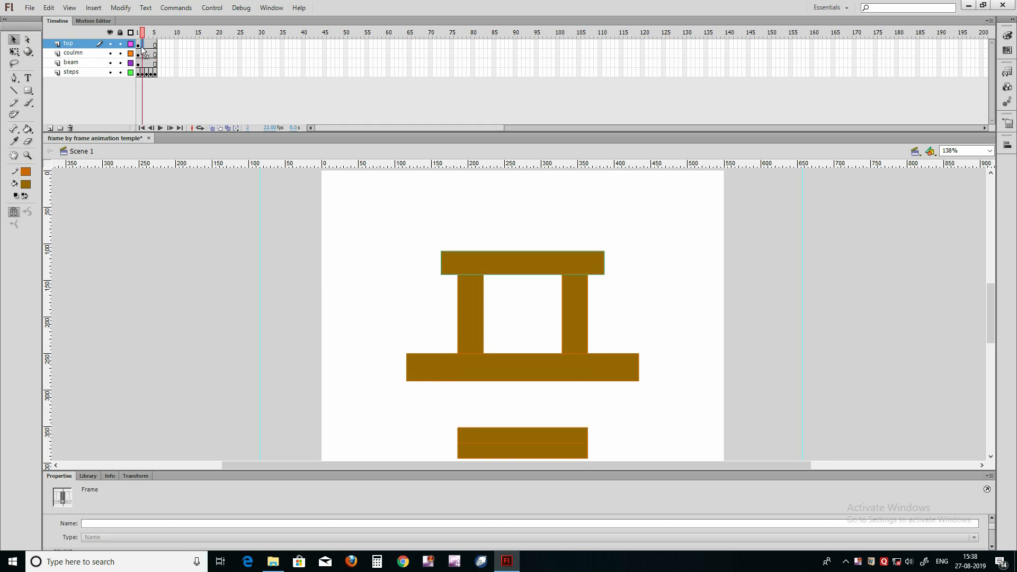
key(F6)
key(Up)
key(Up)
key(Up)
key(Up)
key(Up)
key(Up)
key(Up)
key(Up)
key(Up)
key(Up)
key(Up)
key(Up)
key(Up)
key(Up)
key(Up)
key(Up)
key(Up)
key(Up)
key(Up)
key(Up)
Step: Fine-tune the copied slab's height to about Y 79 so it sits directly on the first roof slab
key(Up)
key(Up)
key(Up)
key(Up)
key(Up)
key(Up)
key(Up)
key(Up)
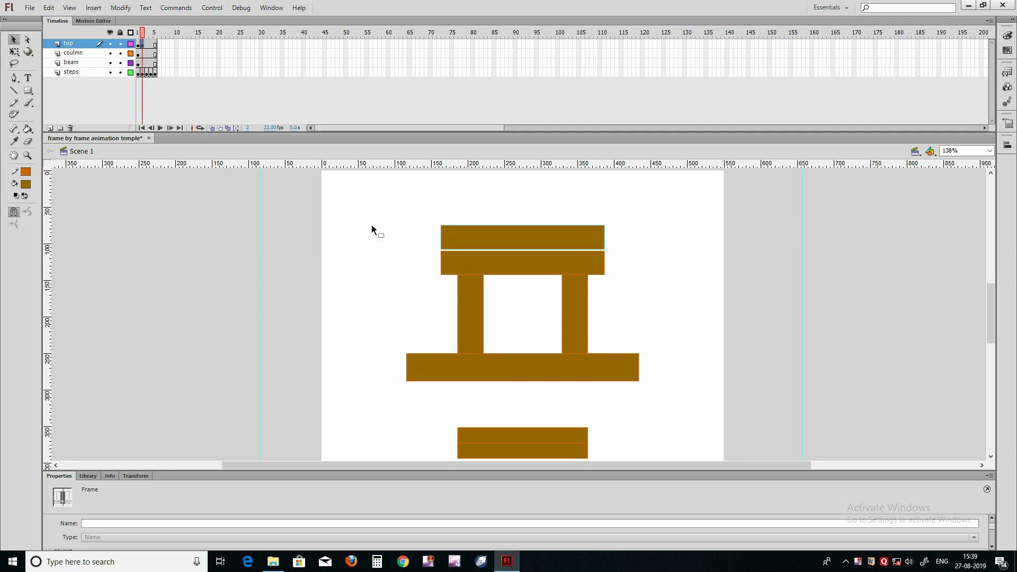
key(Down)
key(Down)
key(Down)
key(Down)
key(Down)
key(Down)
key(Down)
key(Down)
key(Up)
key(Up)
key(Up)
key(Up)
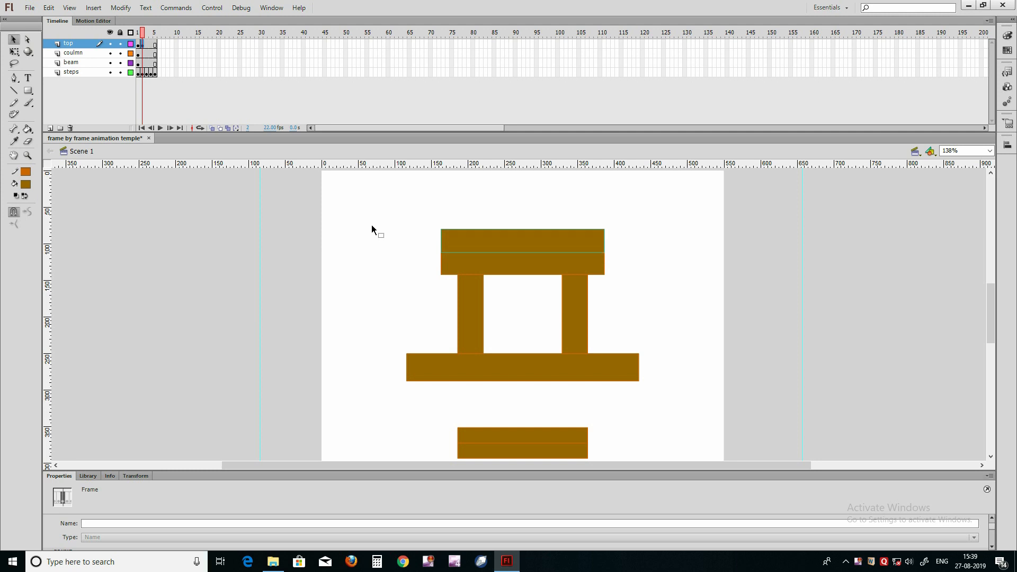
key(Up)
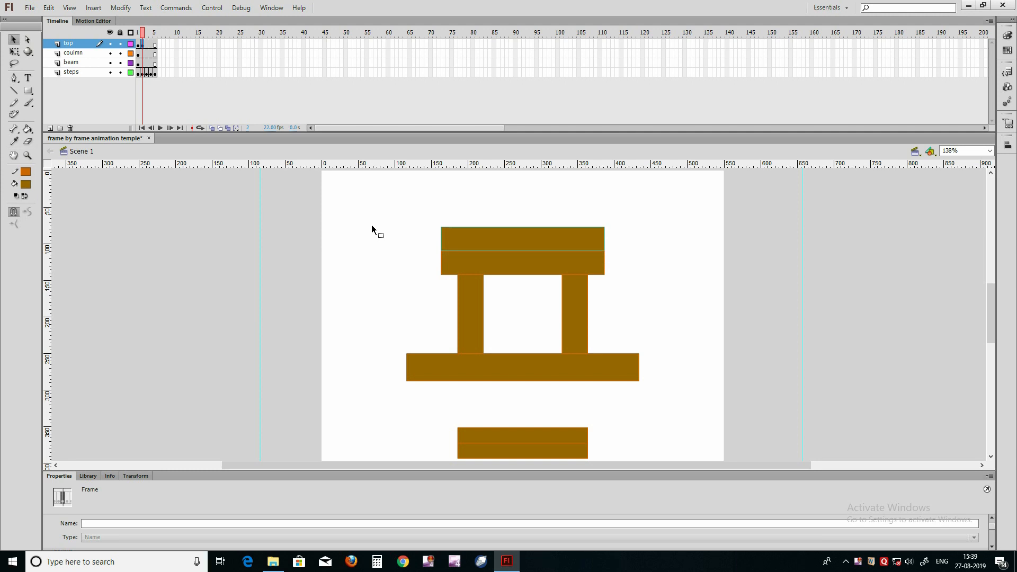
key(Down)
key(Down)
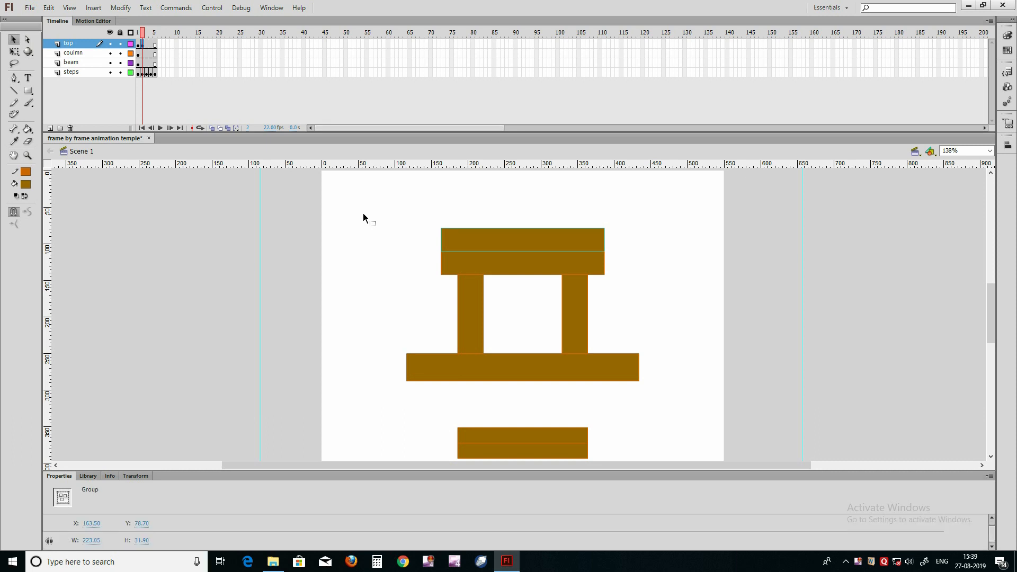
Step: Narrow the second roof slab symmetrically to about 147 px wide and save the file
key(q)
drag(605, 241, 577, 241)
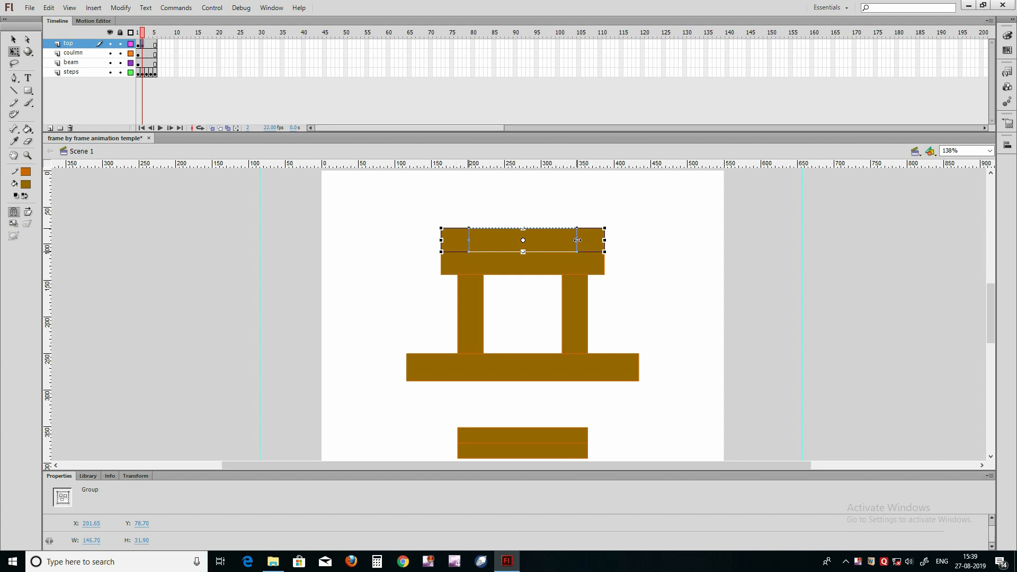
drag(577, 240, 577, 240)
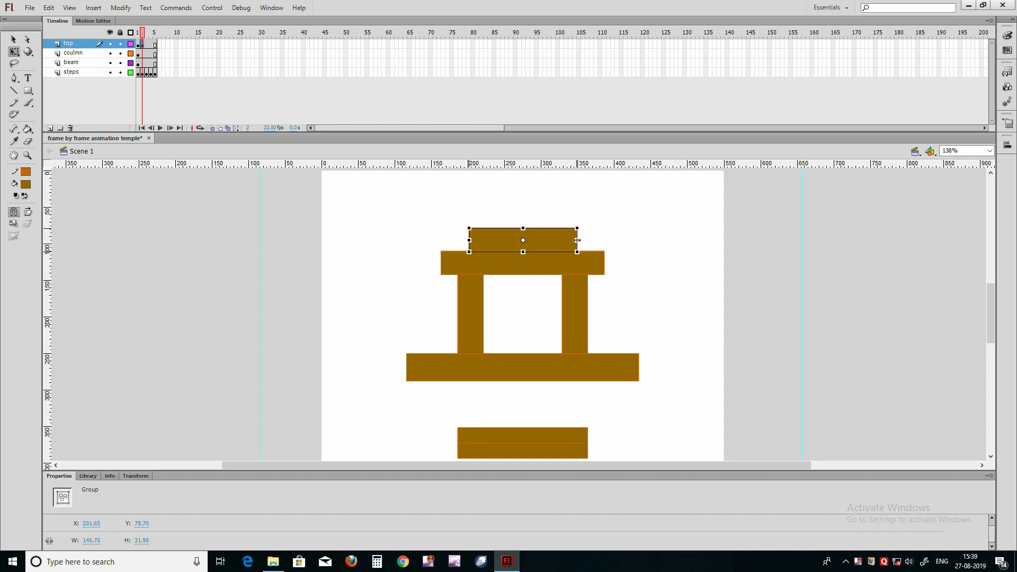
click(634, 239)
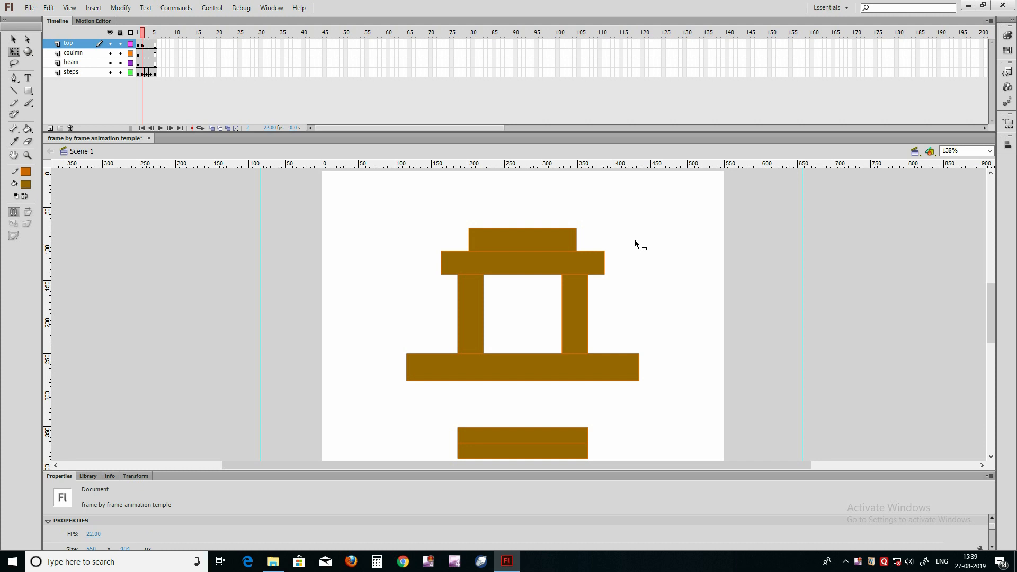
key(ctrl+s)
Step: Insert a keyframe at frame 3 of the top layer and stack a copy of the second slab on it at about Y 47
click(534, 249)
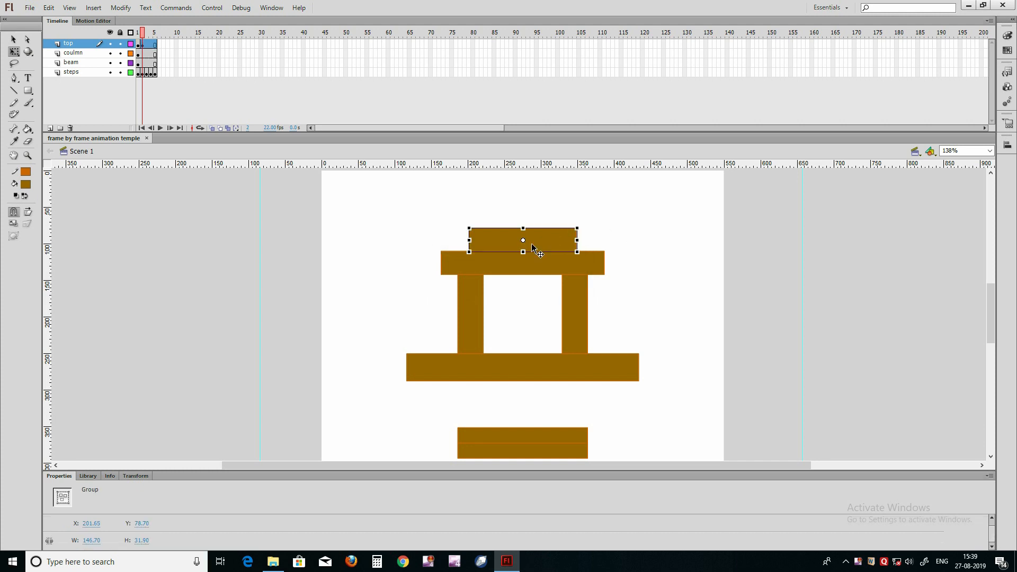
key(v)
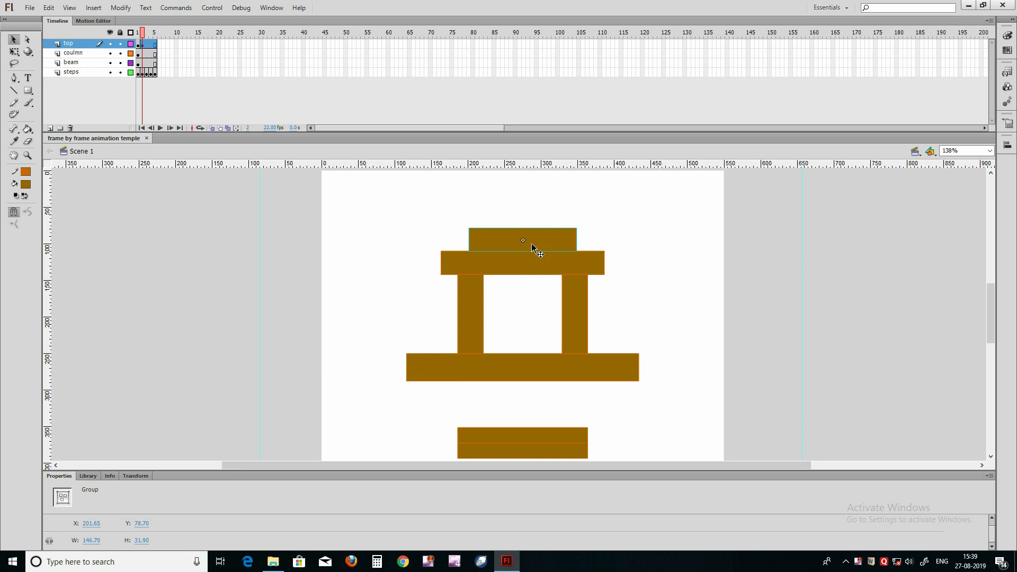
click(148, 45)
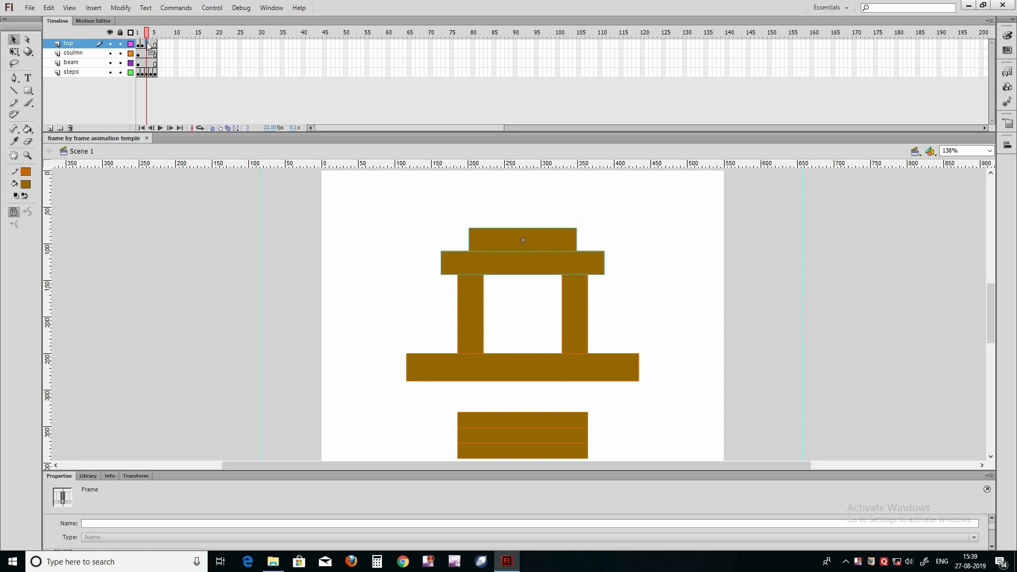
key(F6)
click(368, 215)
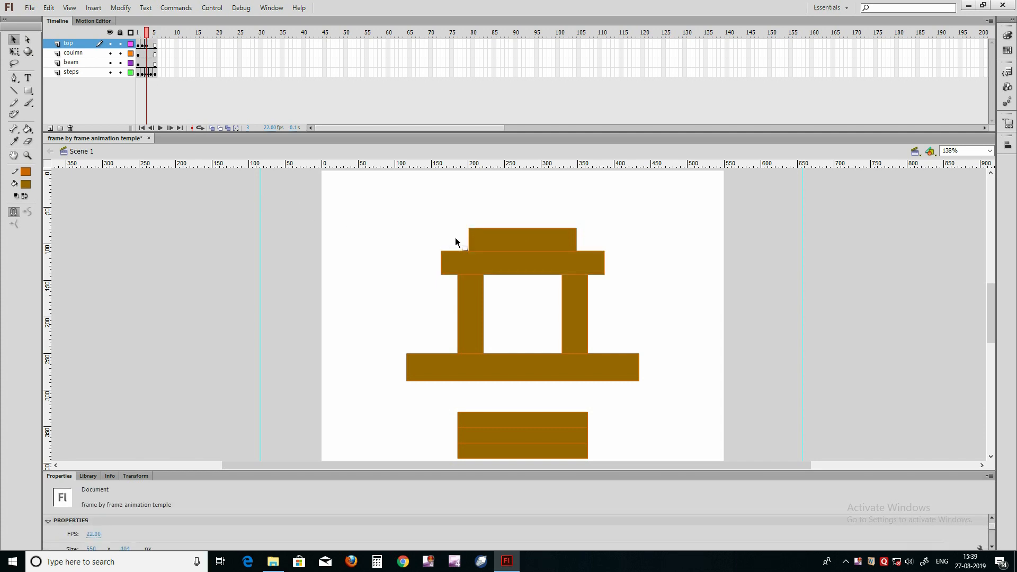
click(490, 229)
key(Up)
key(Up)
key(Up)
key(Up)
key(Up)
key(Up)
key(Up)
key(Up)
key(Up)
key(Up)
key(Up)
key(Up)
key(Up)
key(Up)
key(Up)
key(Up)
key(Up)
key(Up)
key(Up)
key(Up)
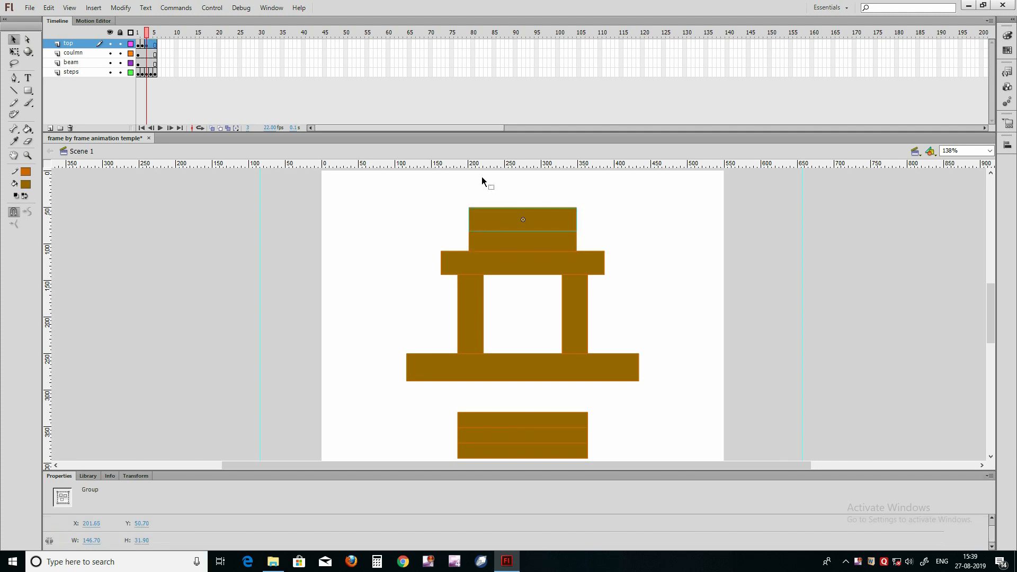
key(Up)
key(Up)
key(Up)
key(Up)
Step: Narrow the third roof slab symmetrically to about 75 px wide and save the file
key(q)
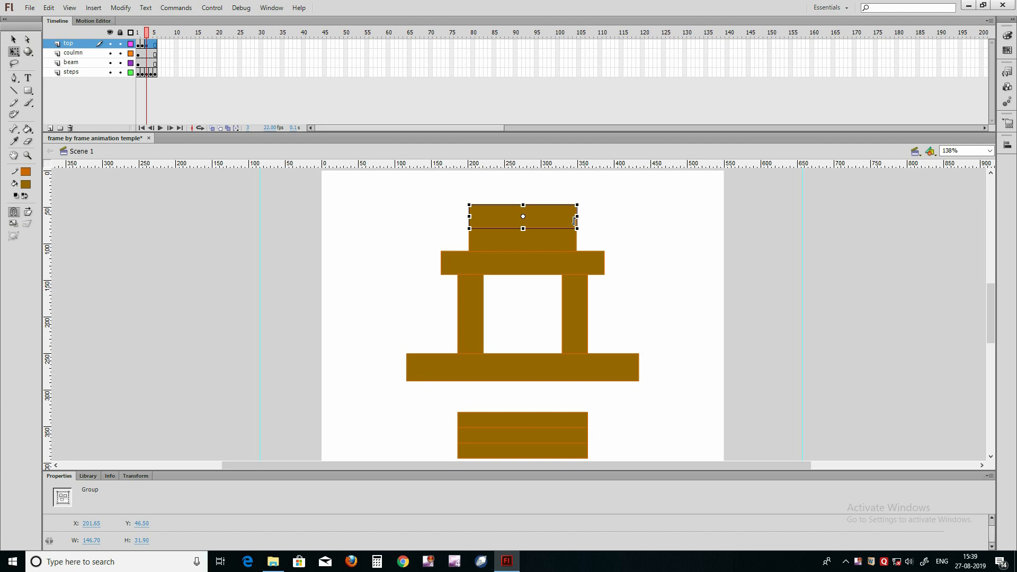
drag(579, 217, 551, 217)
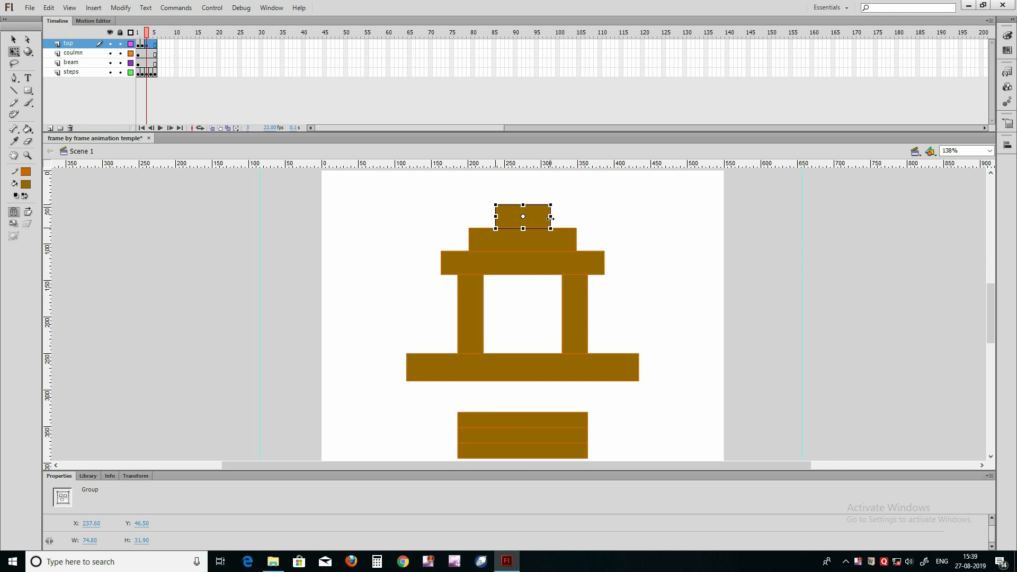
click(606, 227)
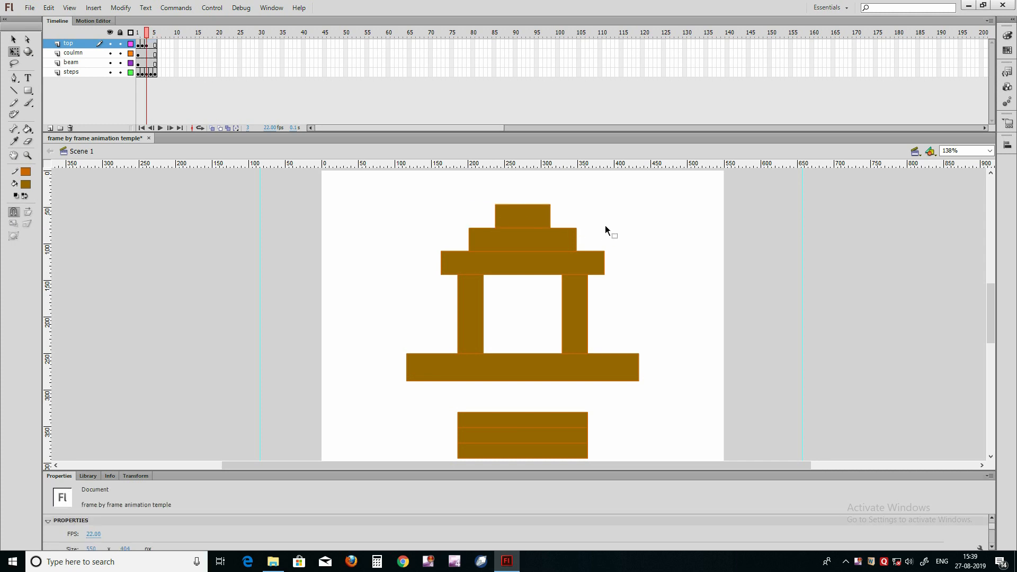
key(ctrl+s)
Step: Add a keyframe at frame 4 of the top layer for the next roof slab
click(532, 222)
key(v)
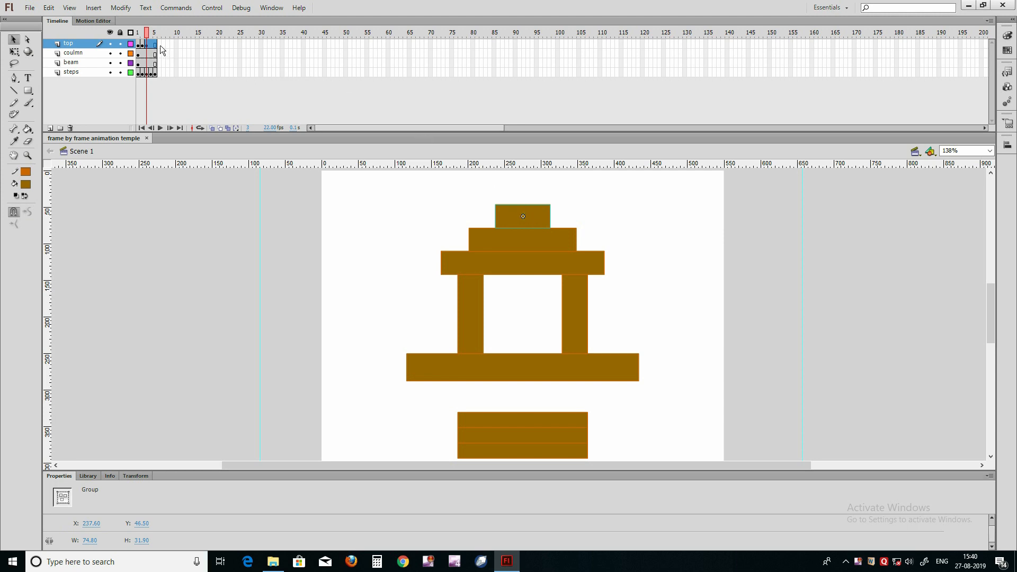
drag(155, 45, 155, 57)
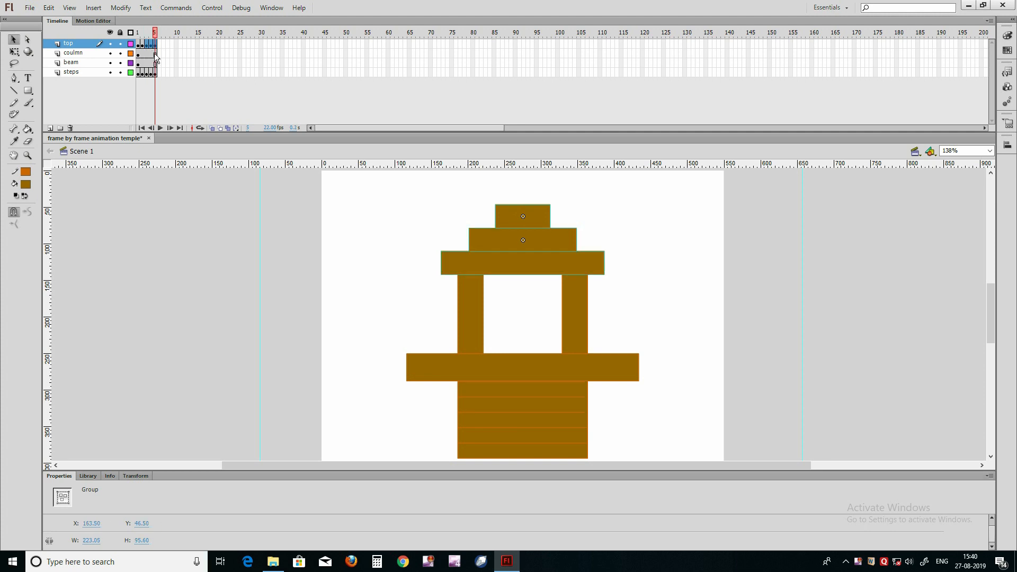
click(152, 46)
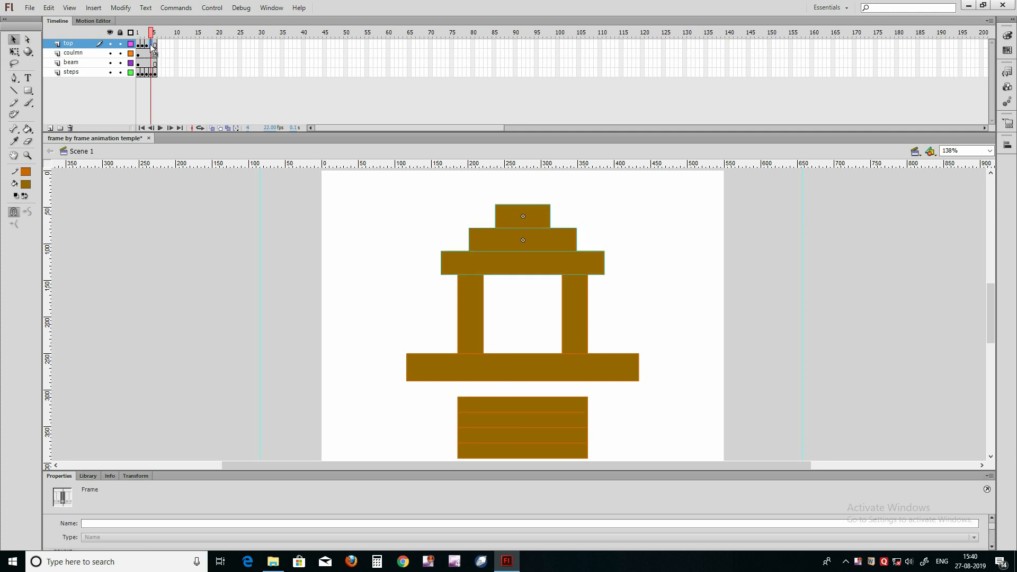
click(311, 264)
Step: Raise a copy of the third roof slab to just above the original at frame 4
click(521, 212)
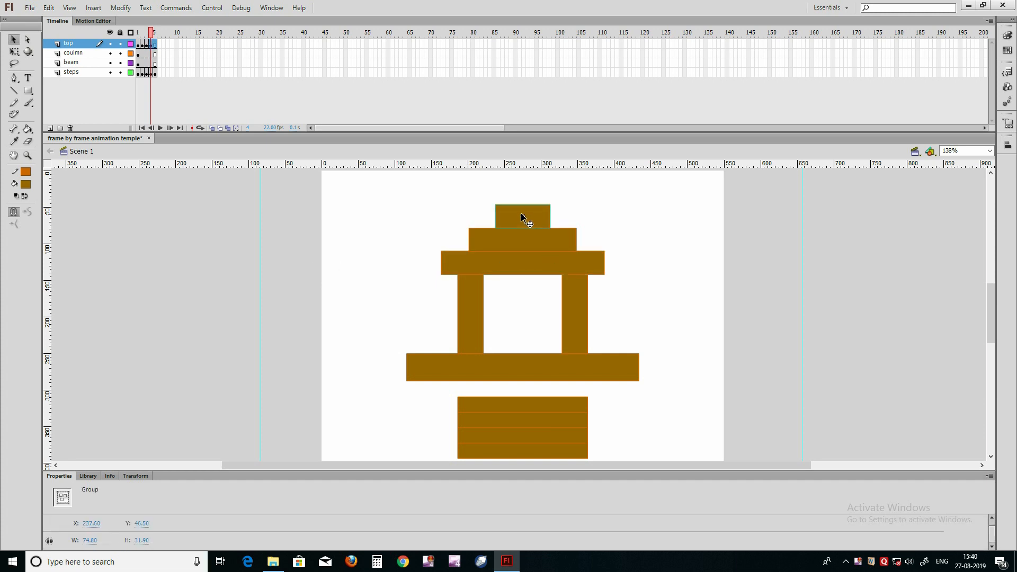
key(Up)
key(Up)
key(Up)
key(Up)
key(Up)
key(Up)
key(Up)
key(shift+Up)
key(shift+Up)
key(shift+Up)
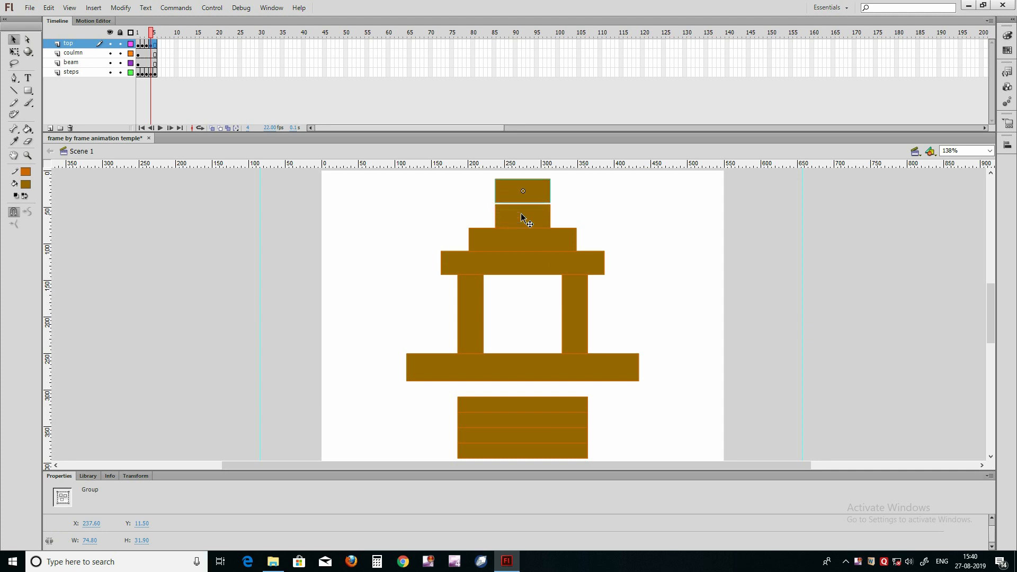
Step: Lower the copied slab onto the third one at about Y 14 and narrow it symmetrically to about 29 px wide
key(Down)
key(Down)
key(Down)
key(q)
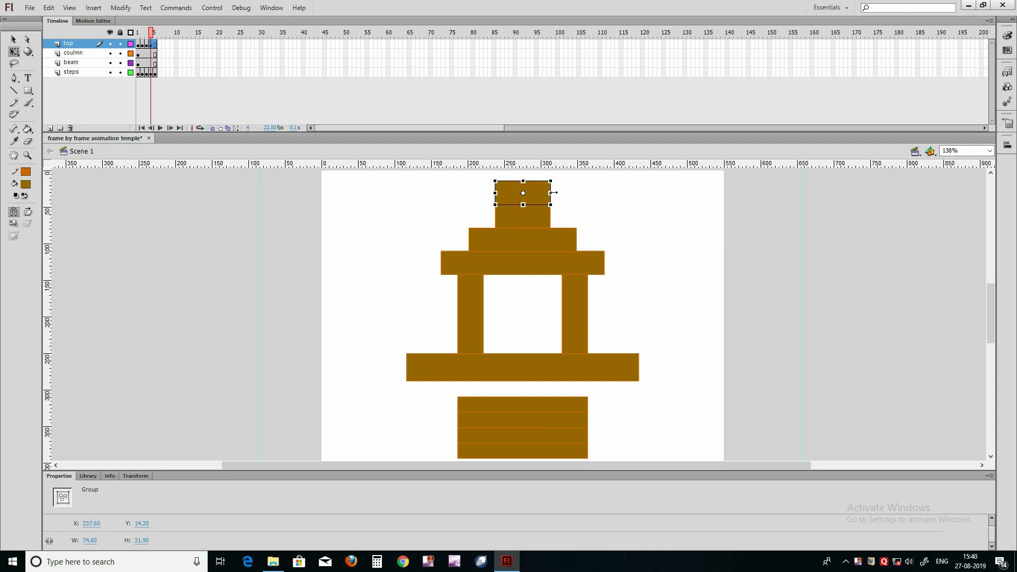
drag(550, 193, 532, 192)
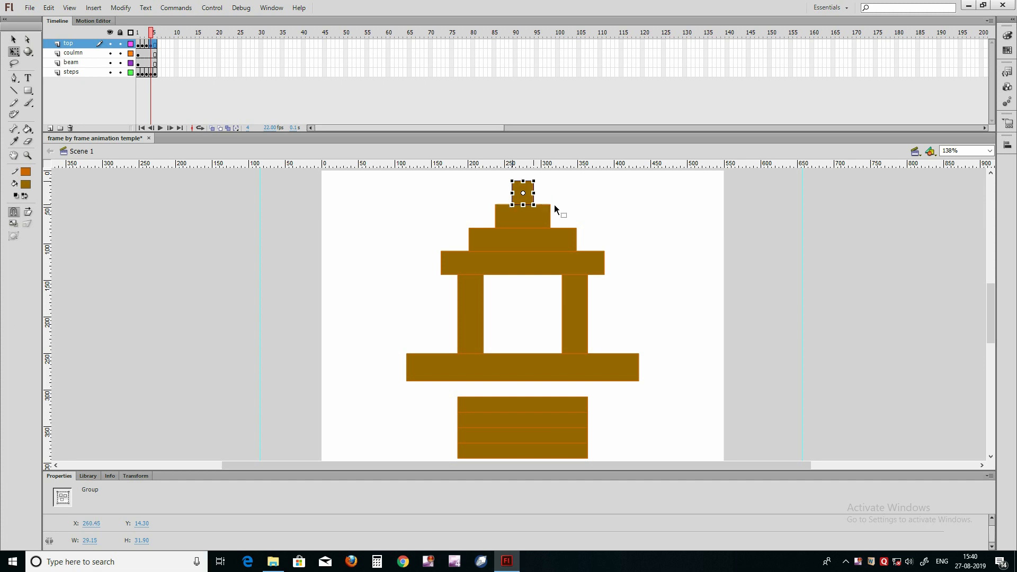
Step: Deselect the topmost roof slab and save the file
click(586, 209)
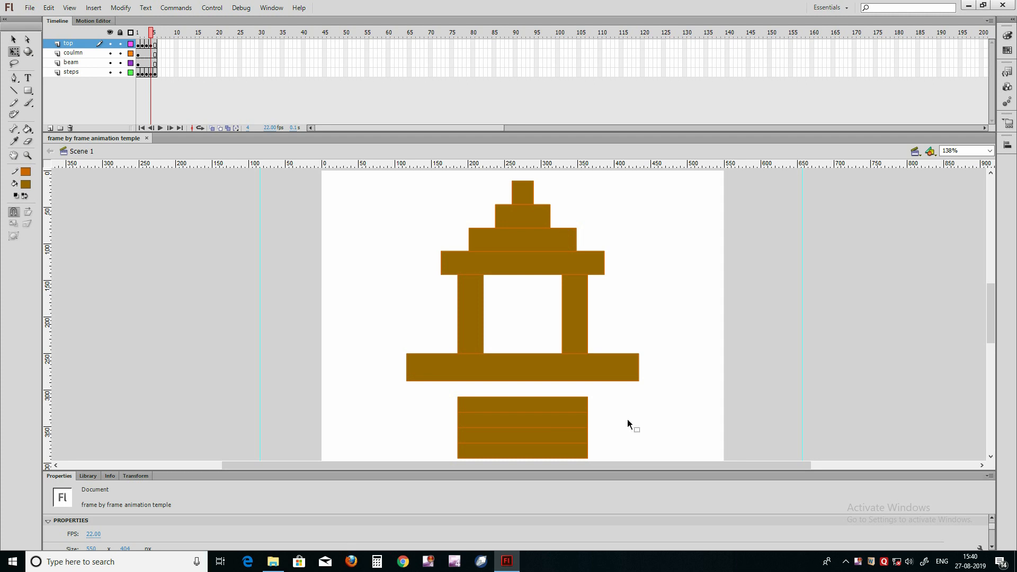
right_click(857, 560)
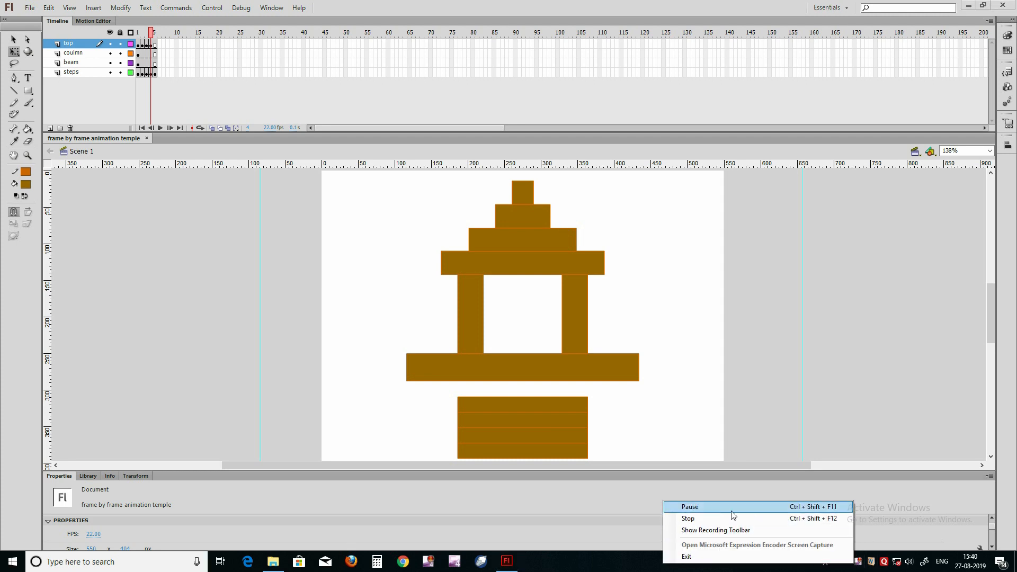
click(734, 514)
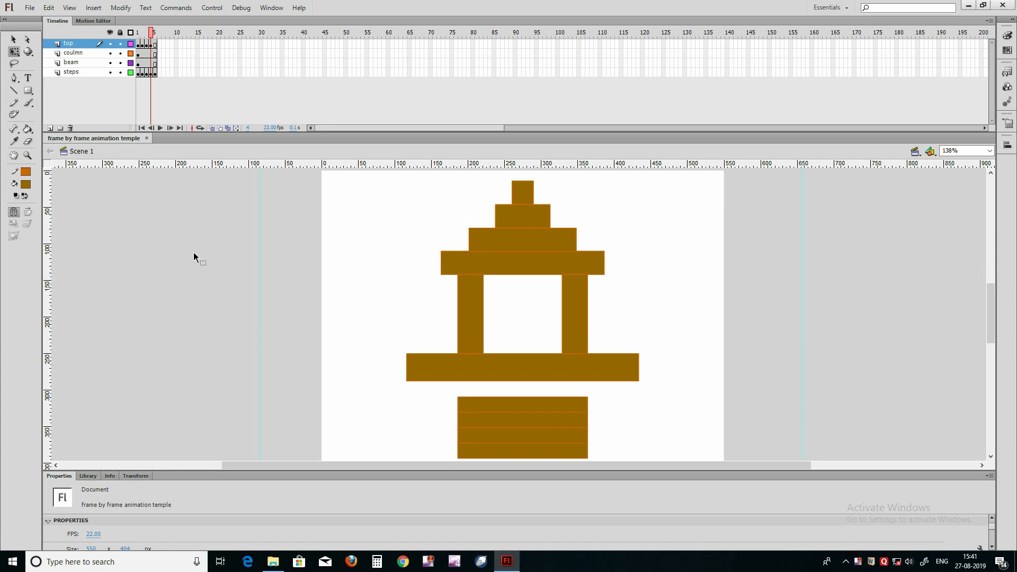
Step: Import the G9 image from the GOD folder under photos and wallpapers on drive D: into the library
click(30, 7)
mouse_move(60, 167)
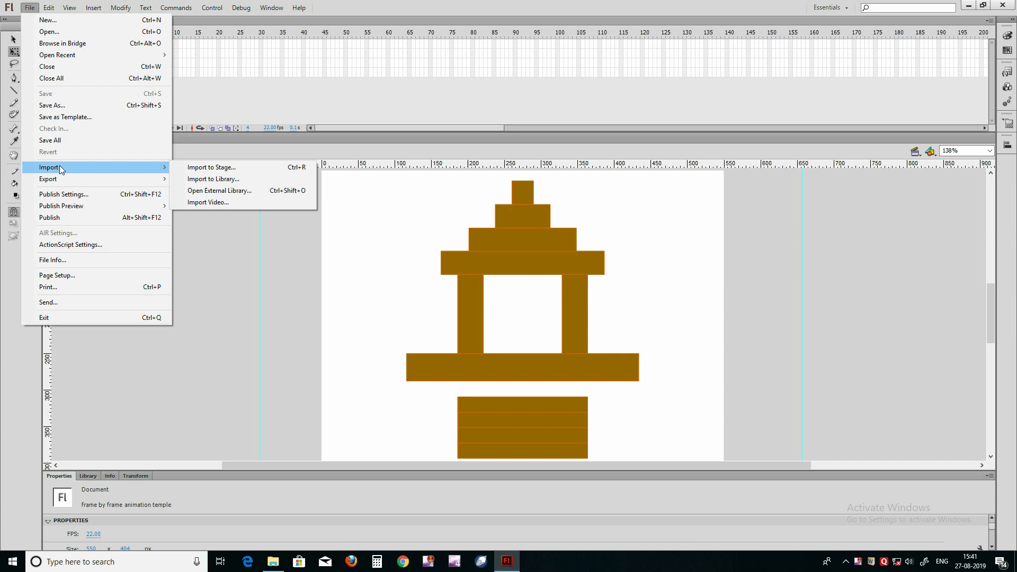
click(224, 180)
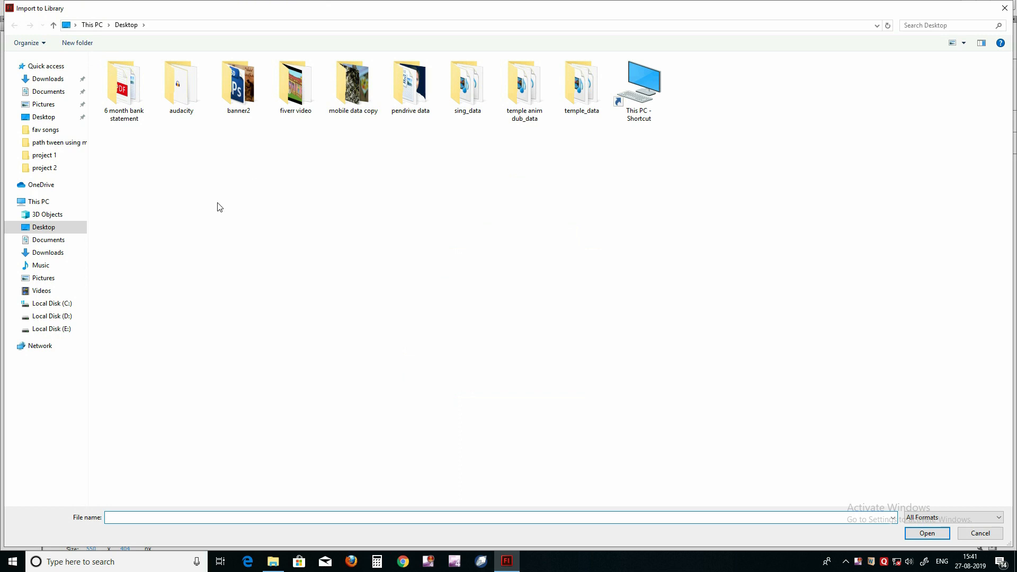
click(57, 317)
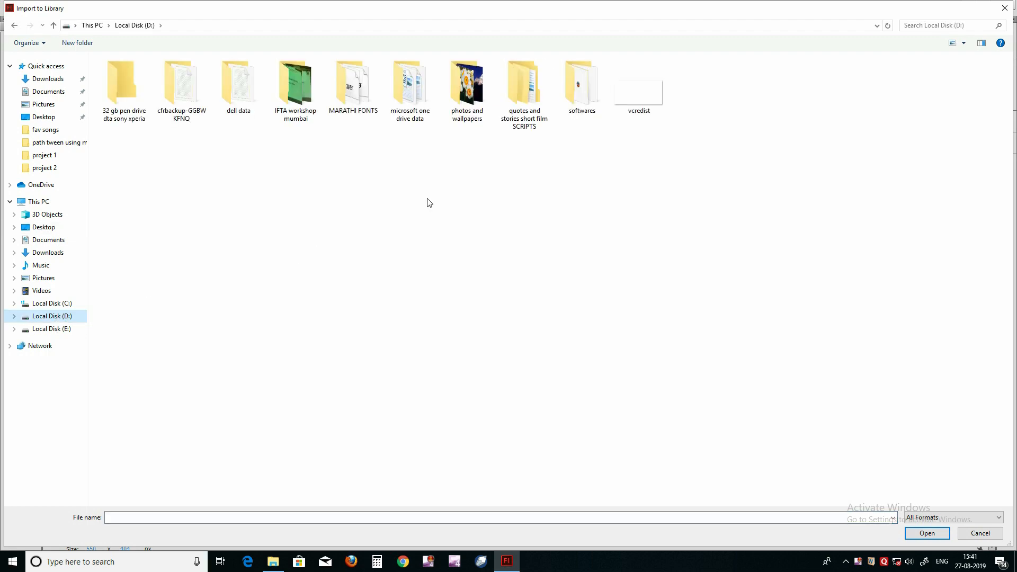
double_click(468, 109)
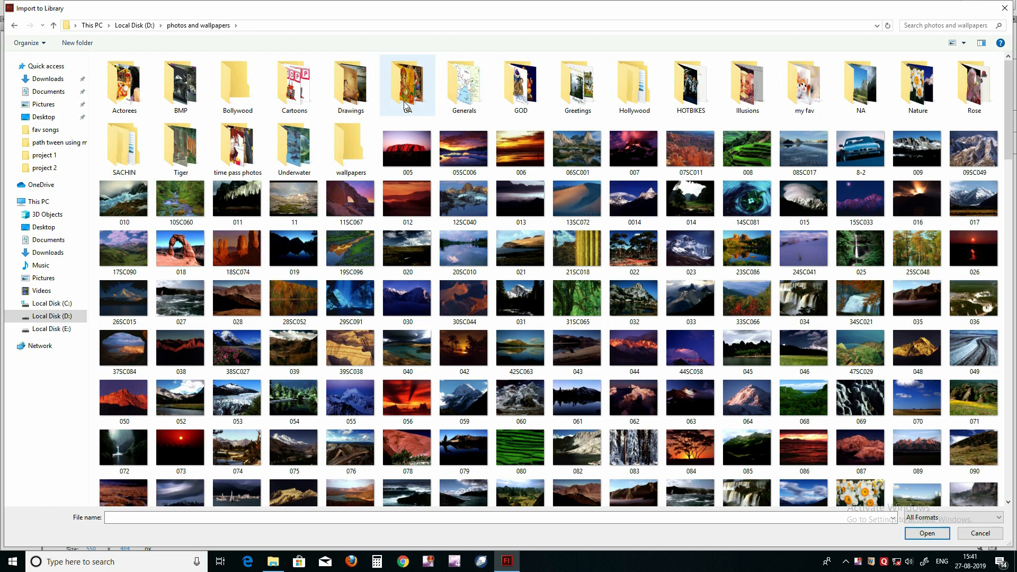
double_click(521, 90)
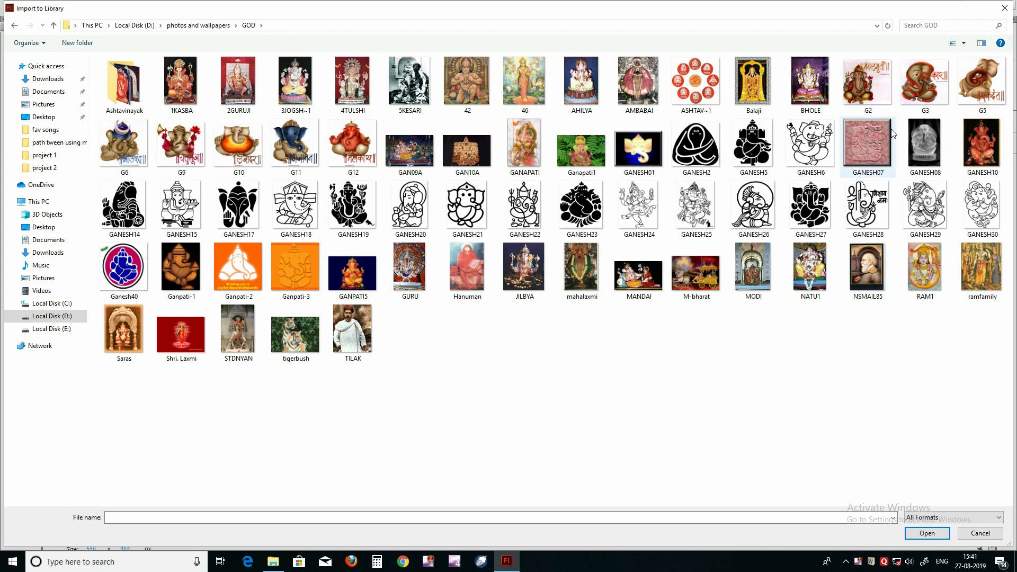
double_click(178, 139)
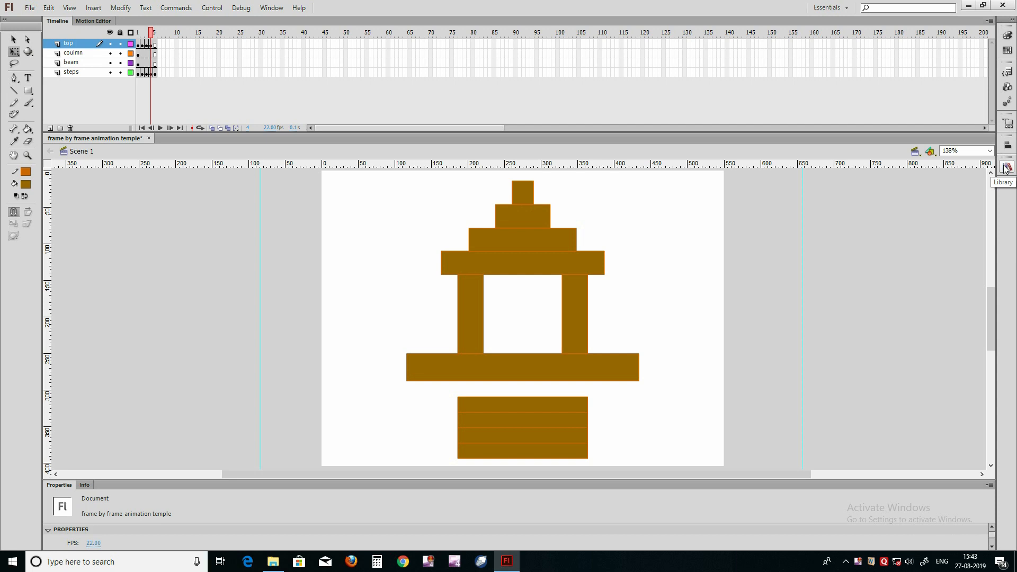
Step: Place G9.GIF from the library over the temple's center and cut it from the top layer
click(1005, 167)
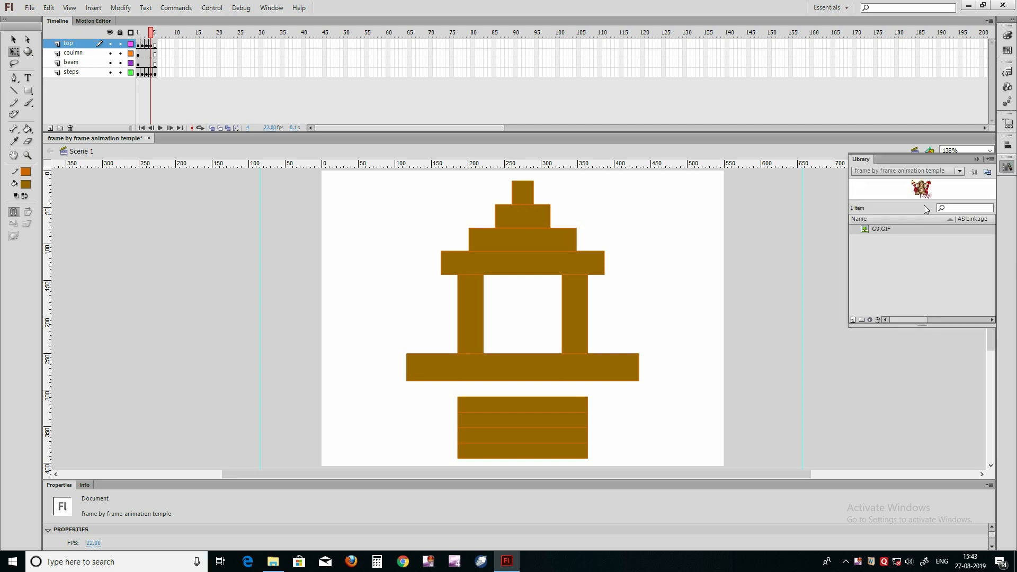
drag(865, 228, 524, 308)
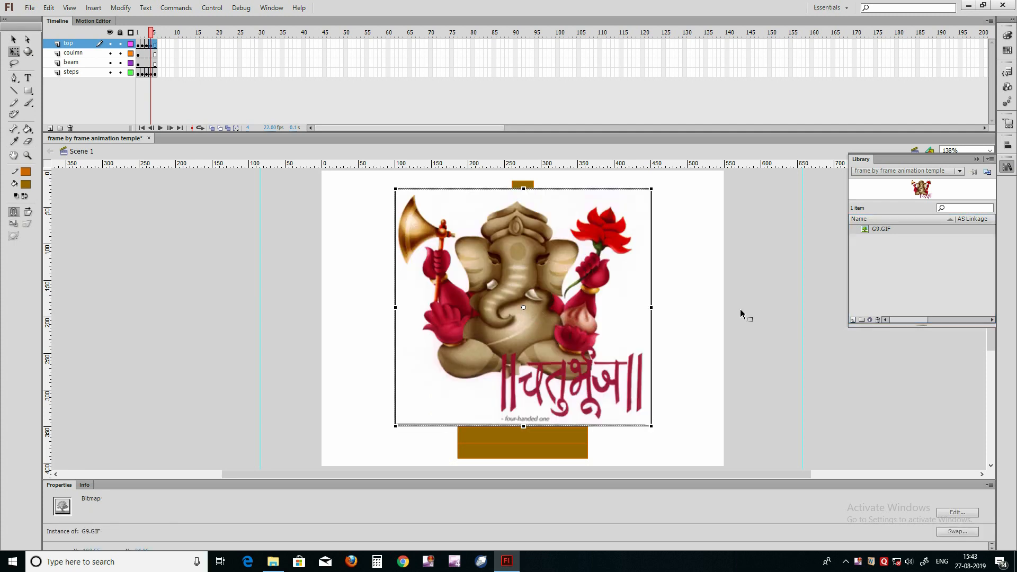
click(706, 314)
click(602, 332)
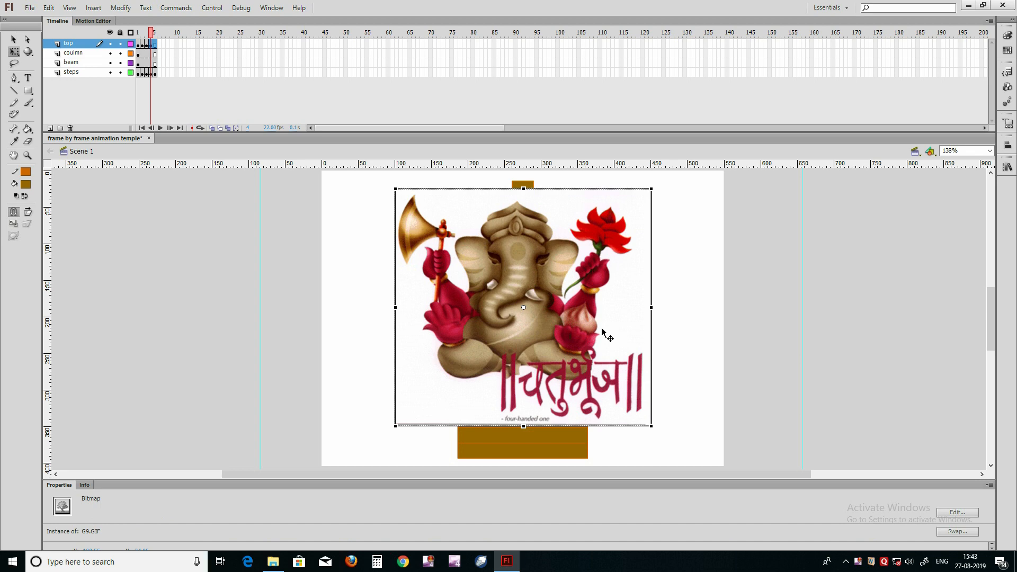
key(Delete)
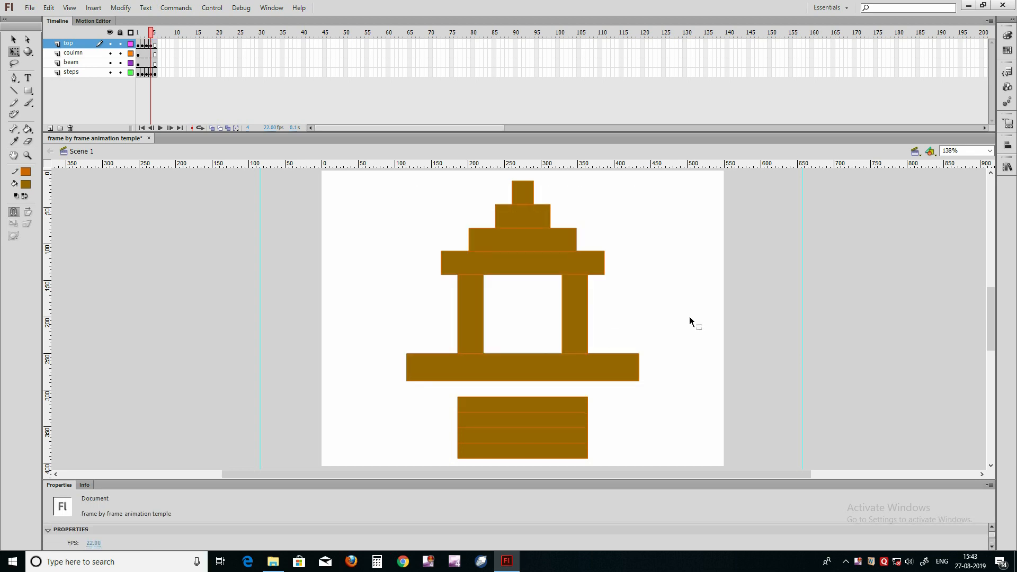
Step: Add a new layer named god above the top layer and paste the cut image in place on it
click(49, 127)
double_click(80, 44)
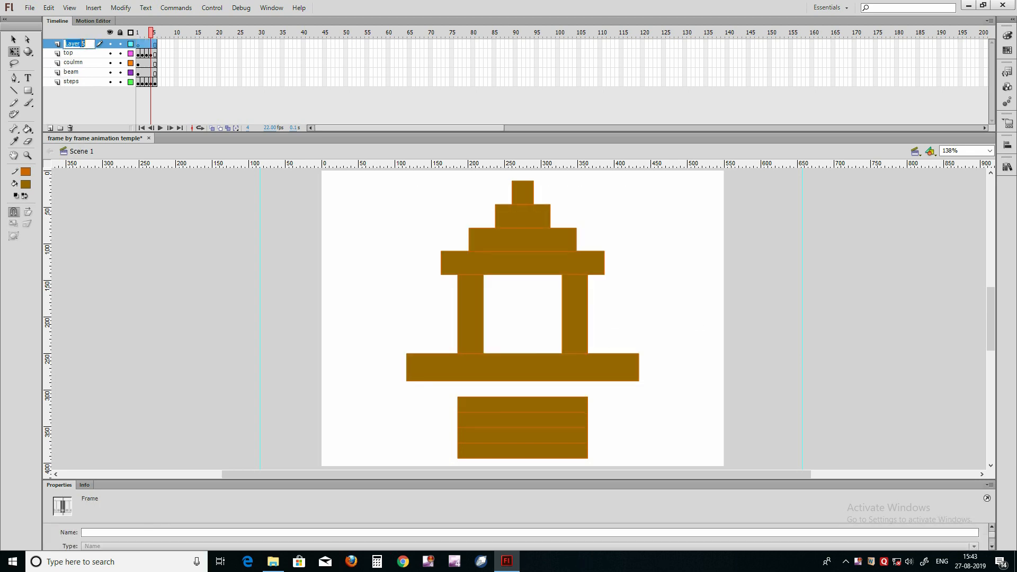
text(god)
click(118, 228)
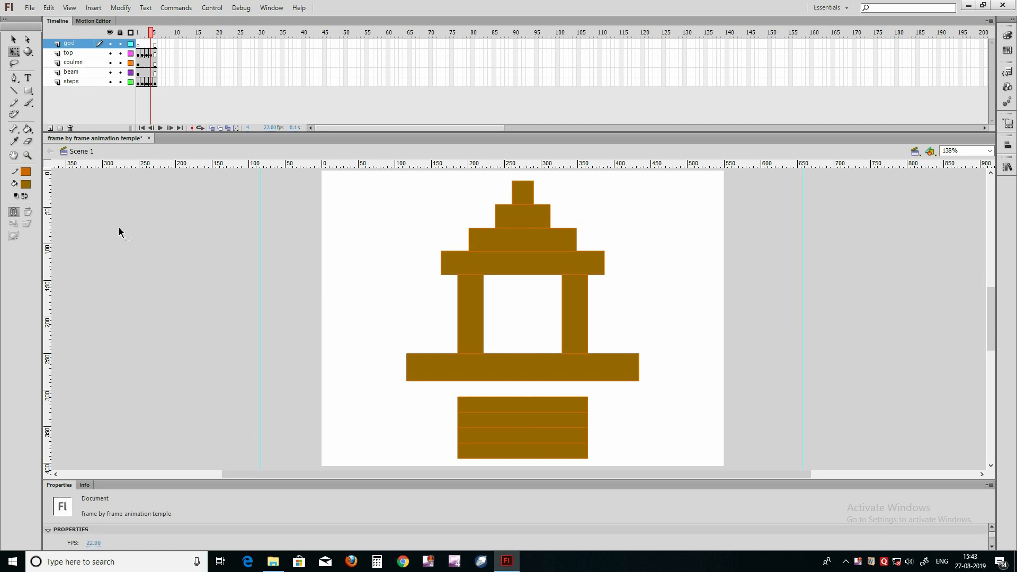
key(ctrl+v)
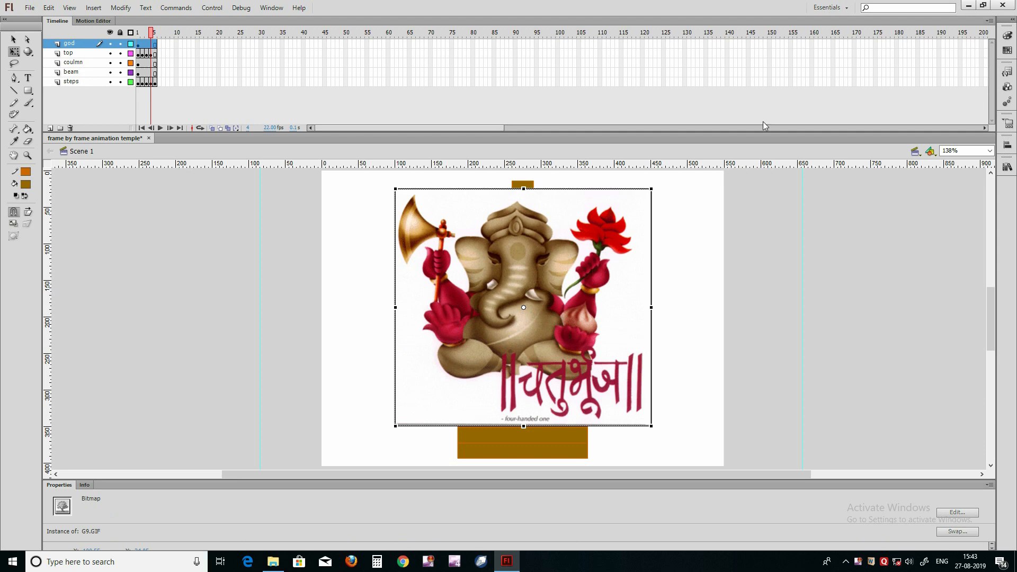
Step: Center the pasted image horizontally and vertically on the stage
key(ctrl+k)
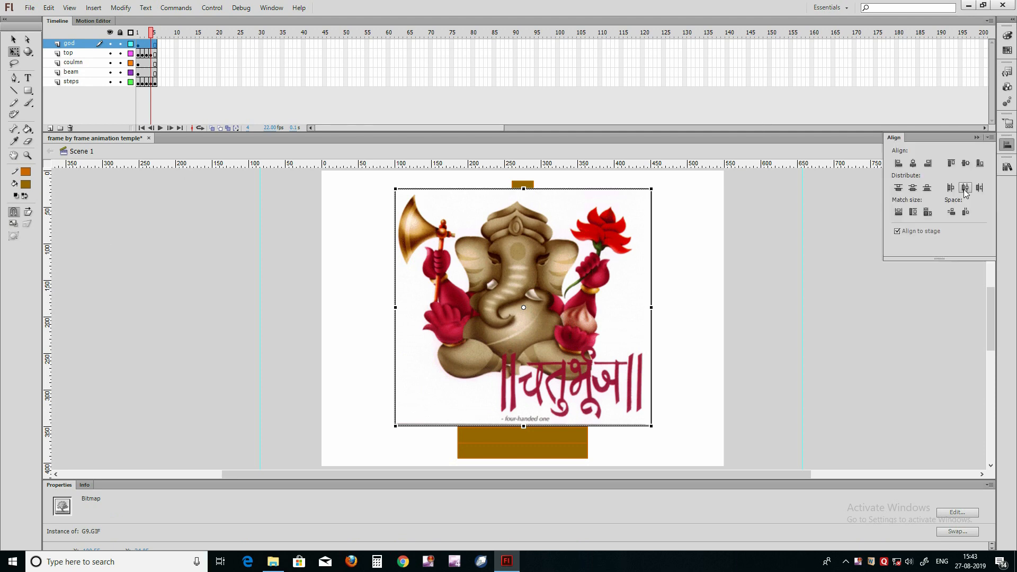
click(913, 164)
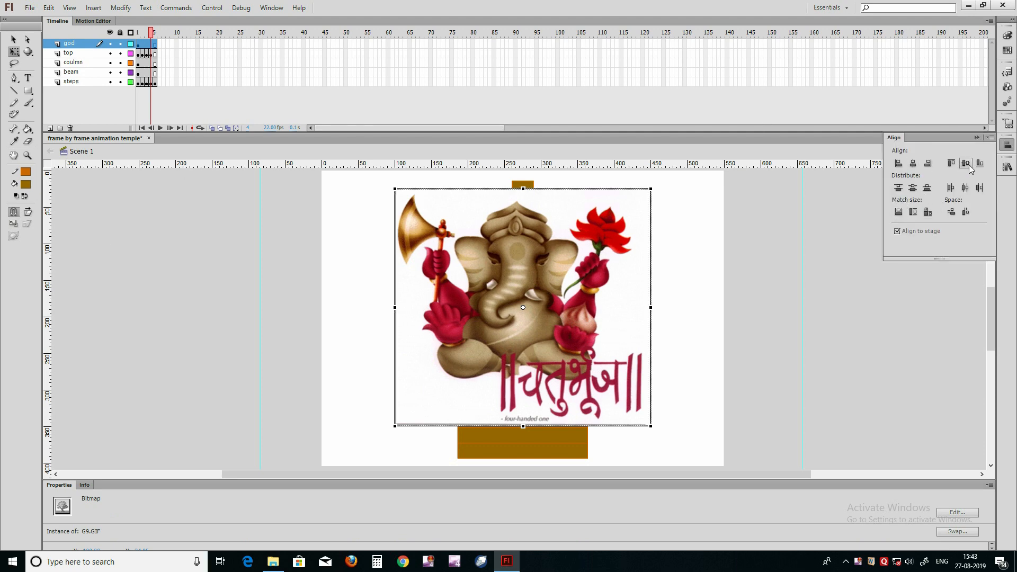
click(966, 165)
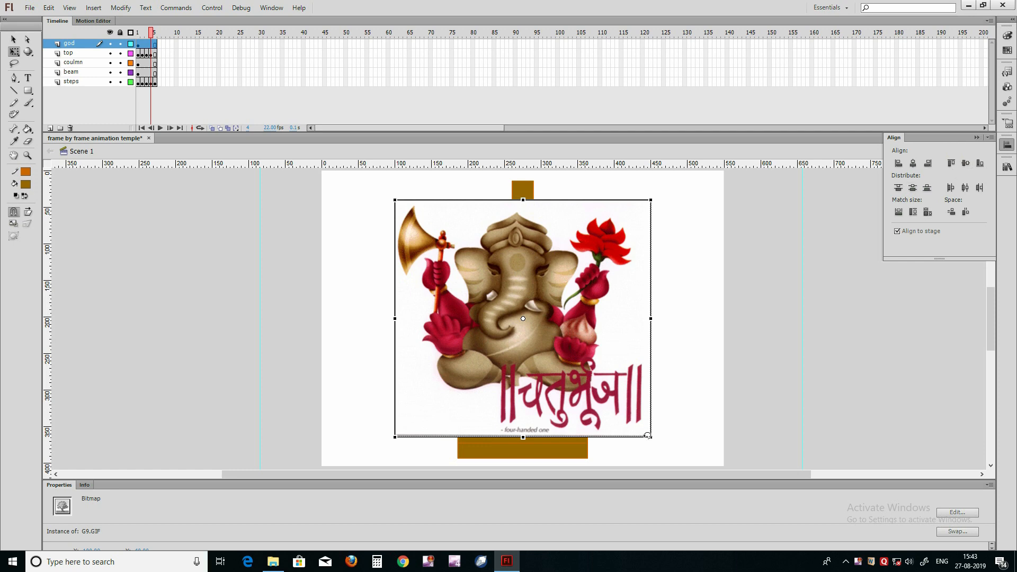
key(ctrl+k)
Step: Shrink the image proportionally around its center to fit between the columns and nudge it slightly upward
drag(652, 439, 557, 347)
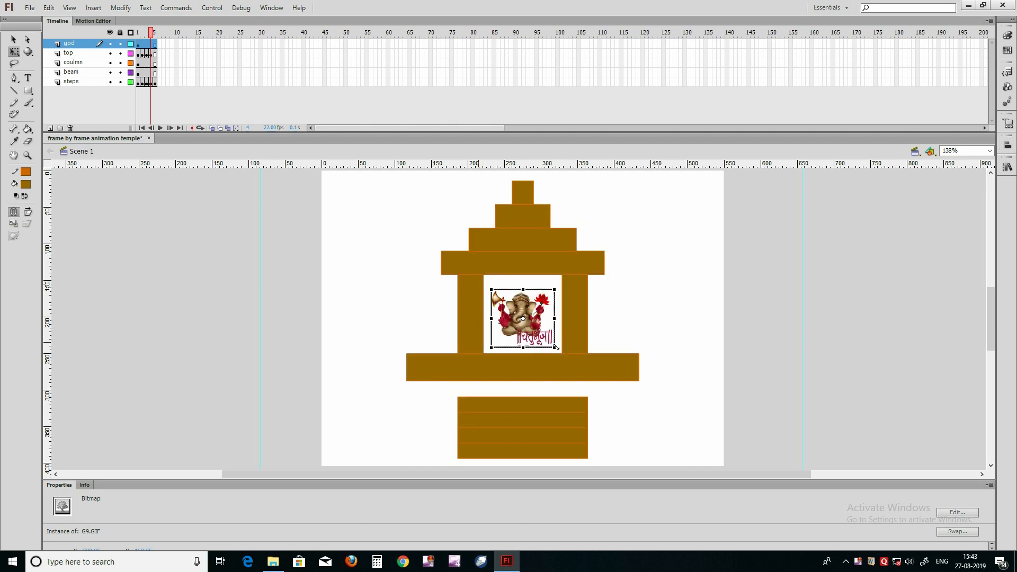
key(v)
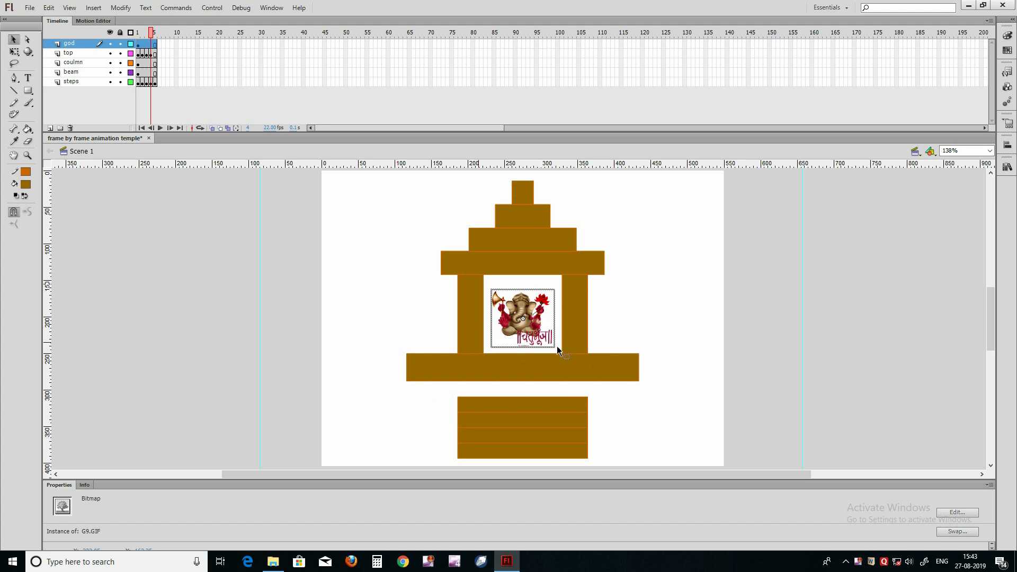
key(Up)
key(Up)
key(Up)
key(Up)
key(Up)
key(Up)
key(Up)
key(Up)
key(Down)
key(Down)
key(Down)
key(Down)
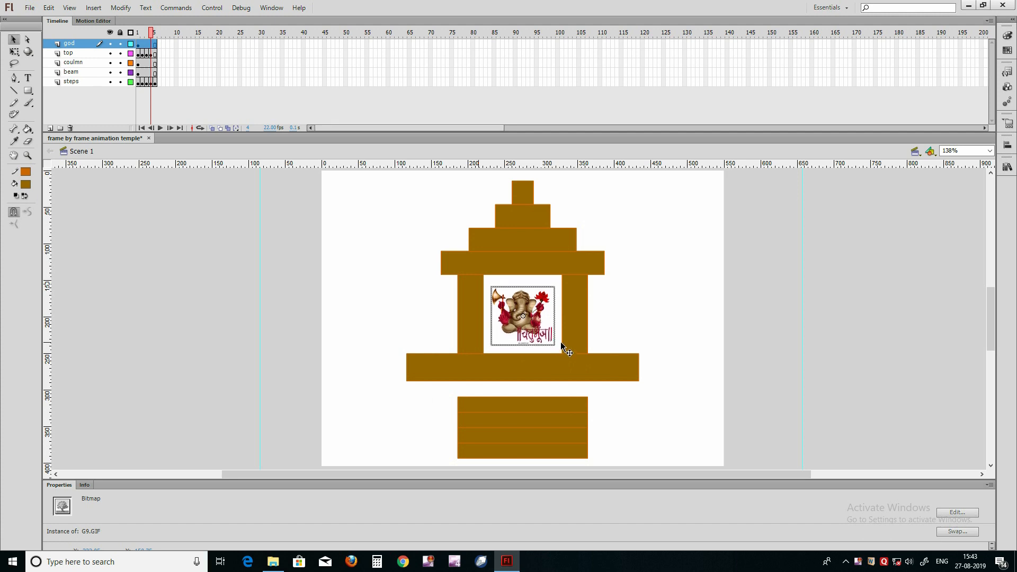
Step: Enlarge the image around its center to about 96 px wide and group it
key(q)
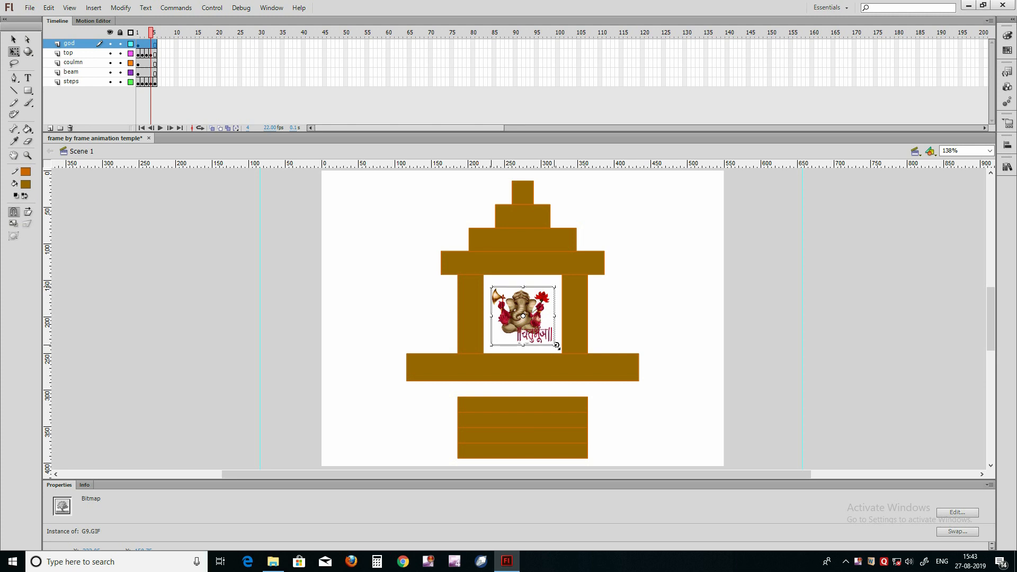
drag(555, 346, 558, 350)
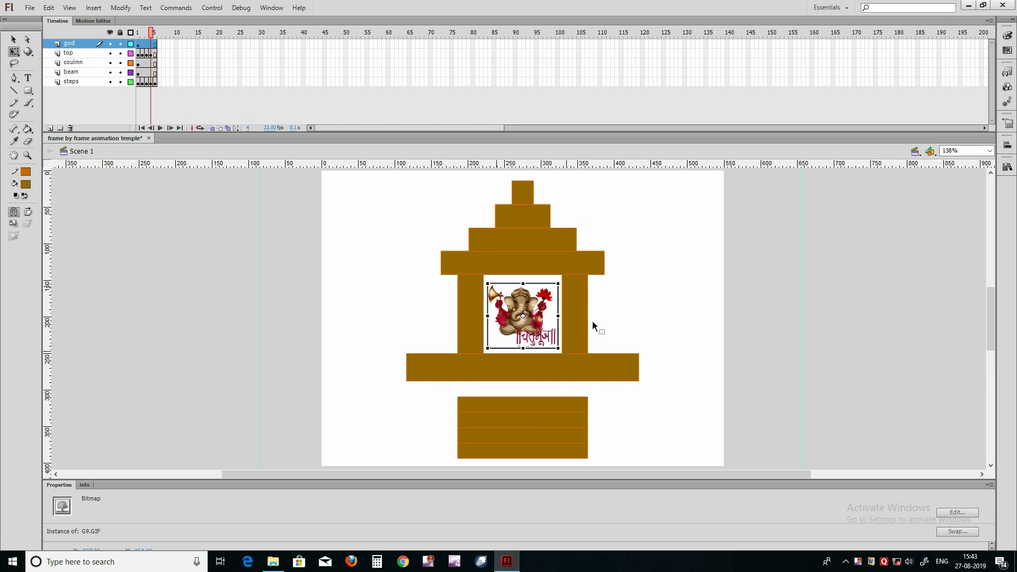
key(ctrl+g)
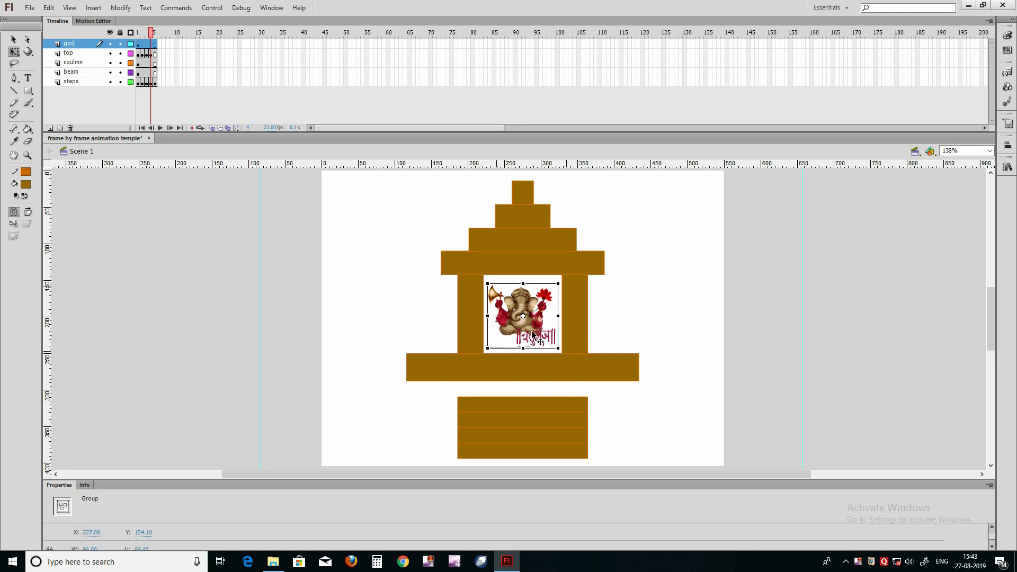
key(v)
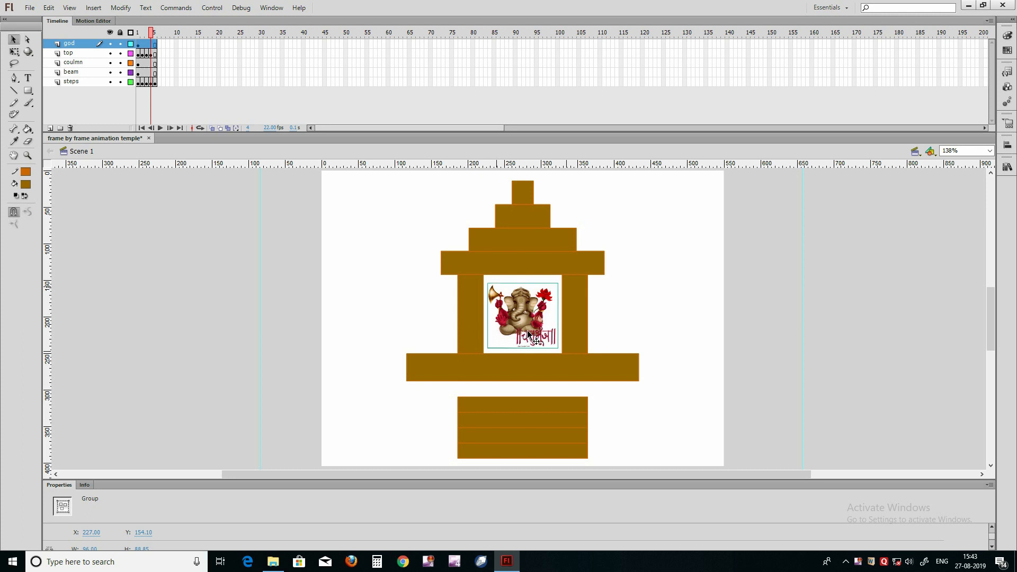
Step: Go to frame 5, enter the image's group and break the bitmap apart into a shape
key(.)
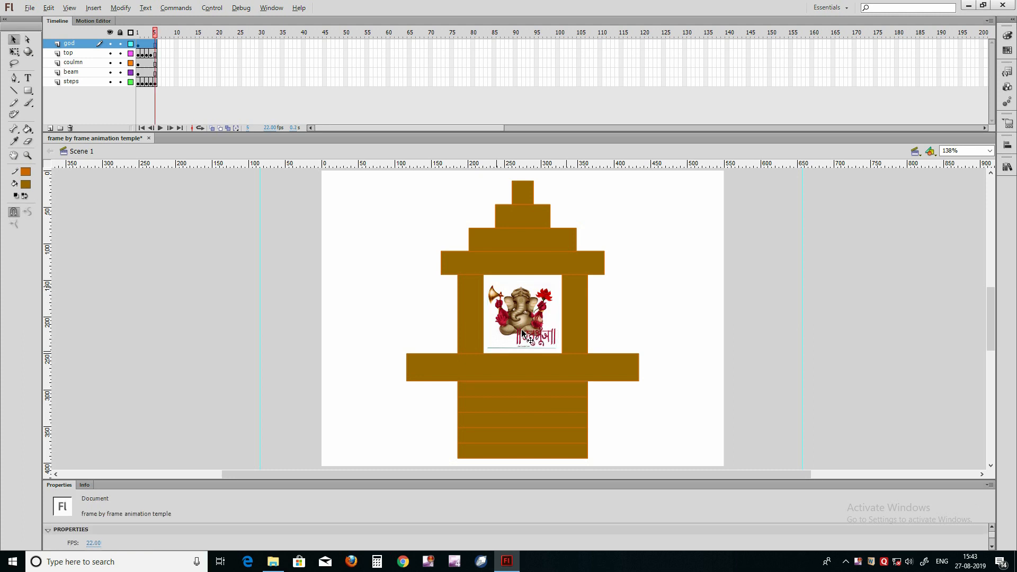
click(524, 325)
scroll(520, 321, up, 2)
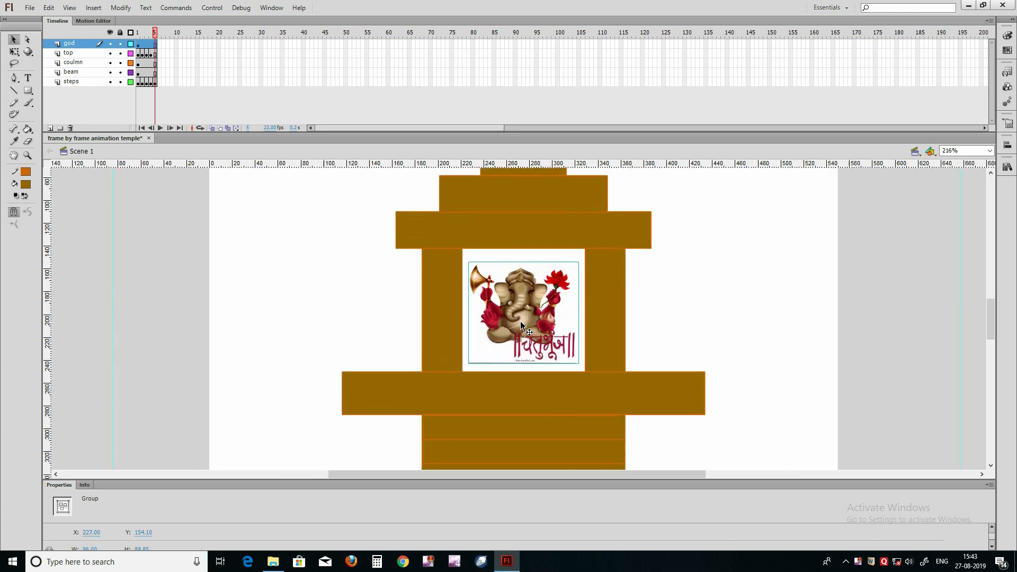
scroll(519, 317, up, 1)
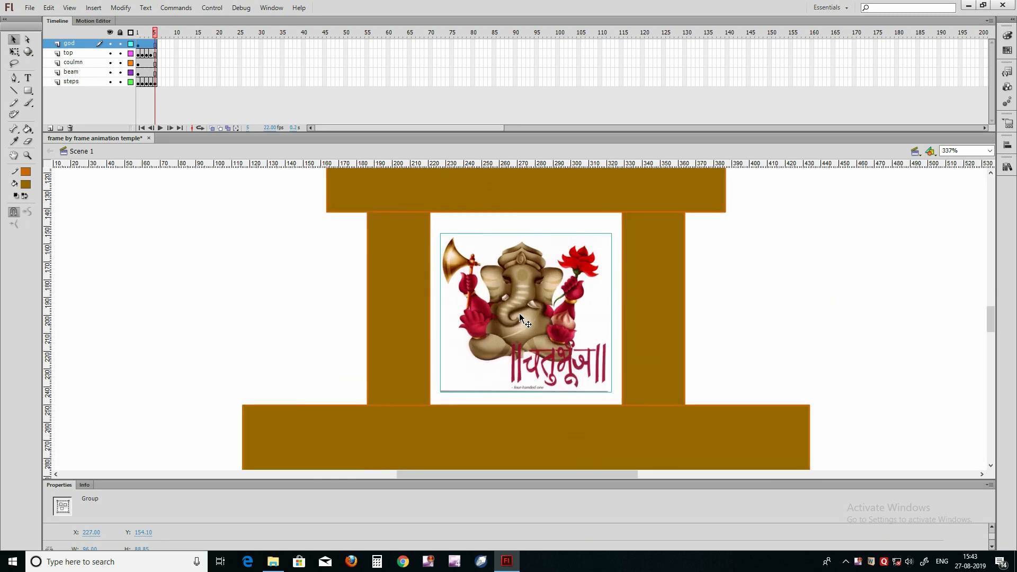
scroll(519, 316, up, 1)
scroll(519, 316, up, 1)
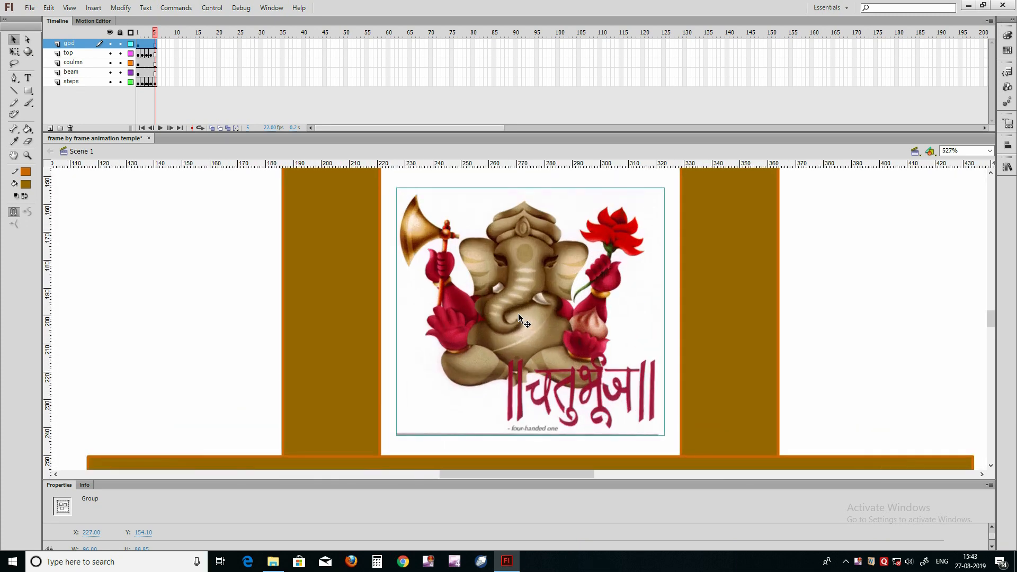
double_click(512, 331)
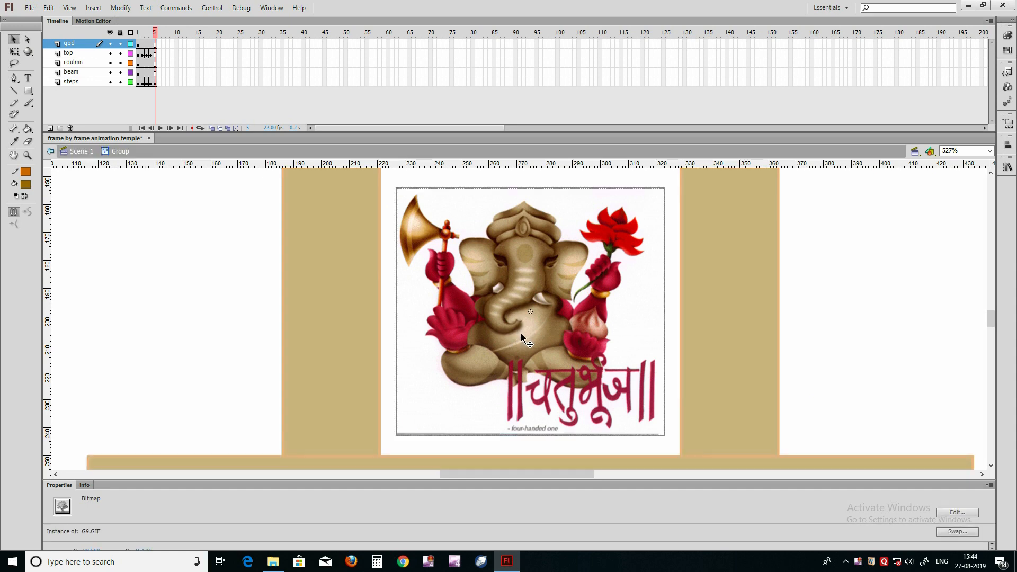
key(ctrl+b)
click(856, 307)
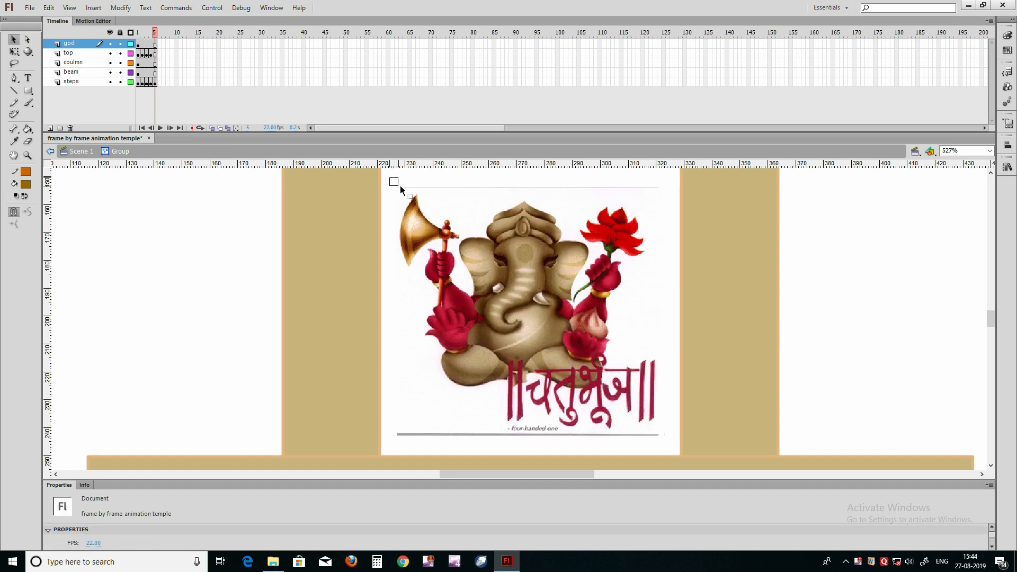
Step: Delete the thin grey lines above and below the deity artwork, return to Scene 1 and save the document
drag(389, 176, 665, 192)
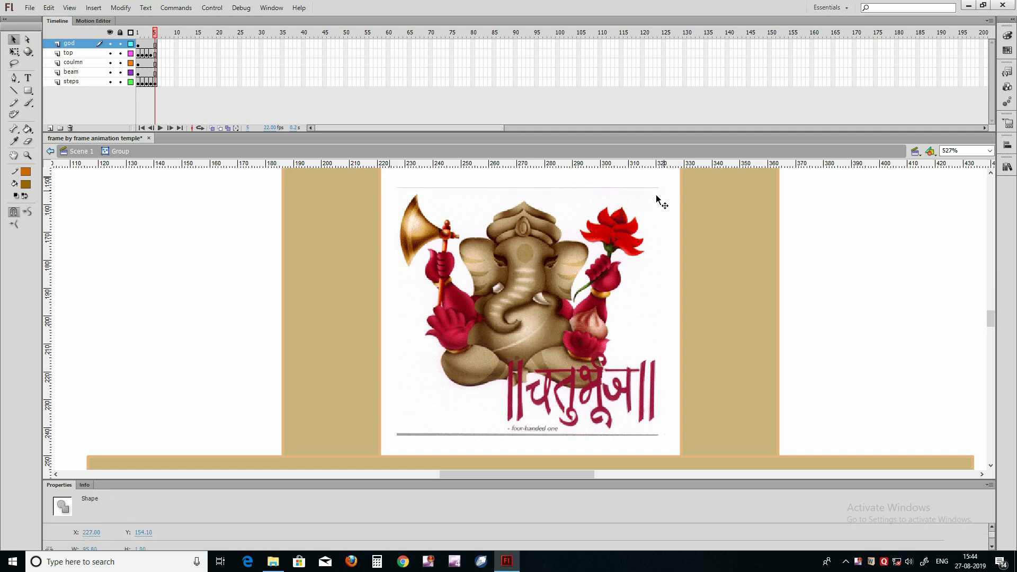
key(Delete)
scroll(450, 392, down, 2)
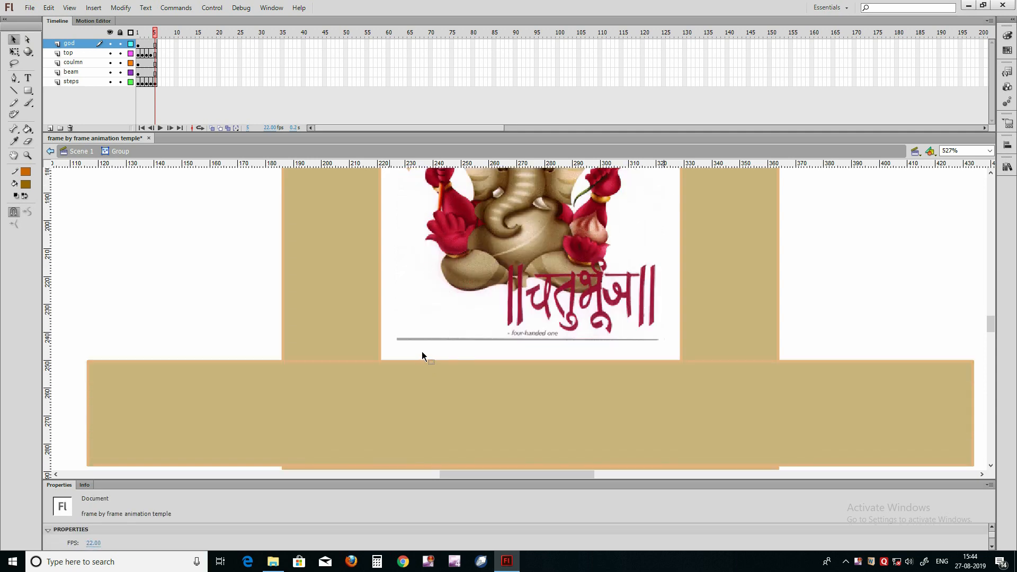
drag(391, 349, 670, 336)
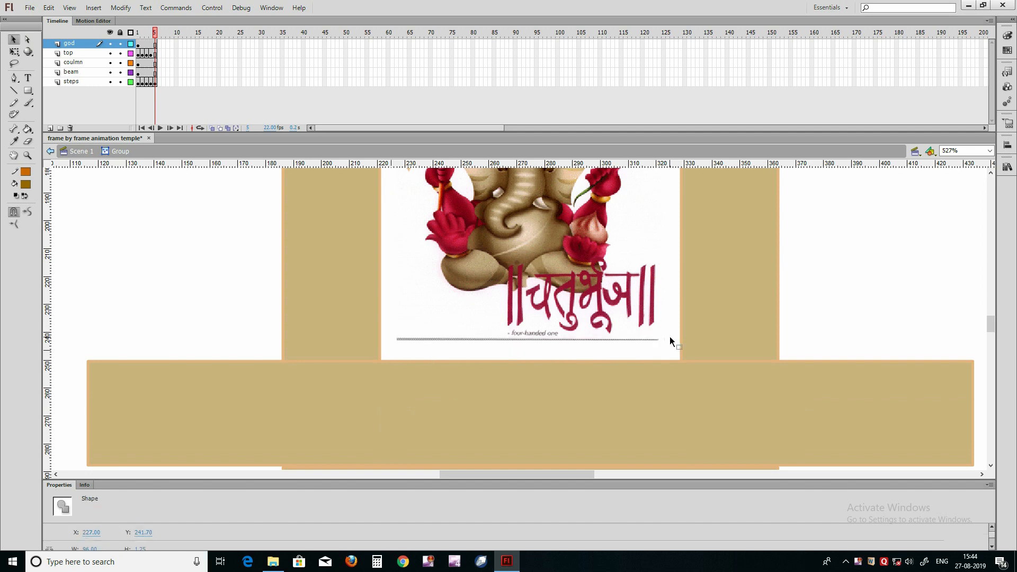
key(Delete)
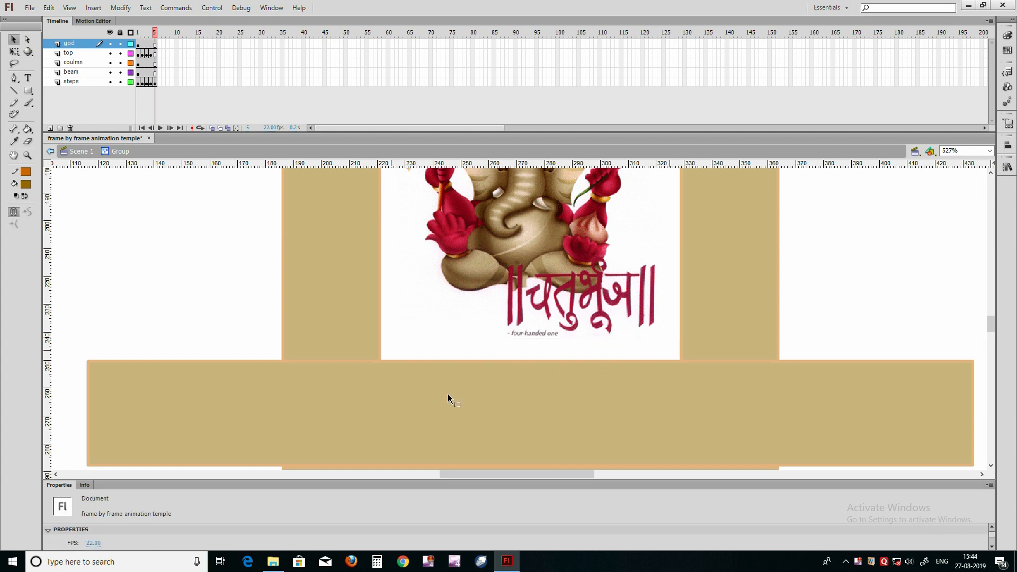
scroll(449, 395, down, 1)
scroll(447, 397, up, 4)
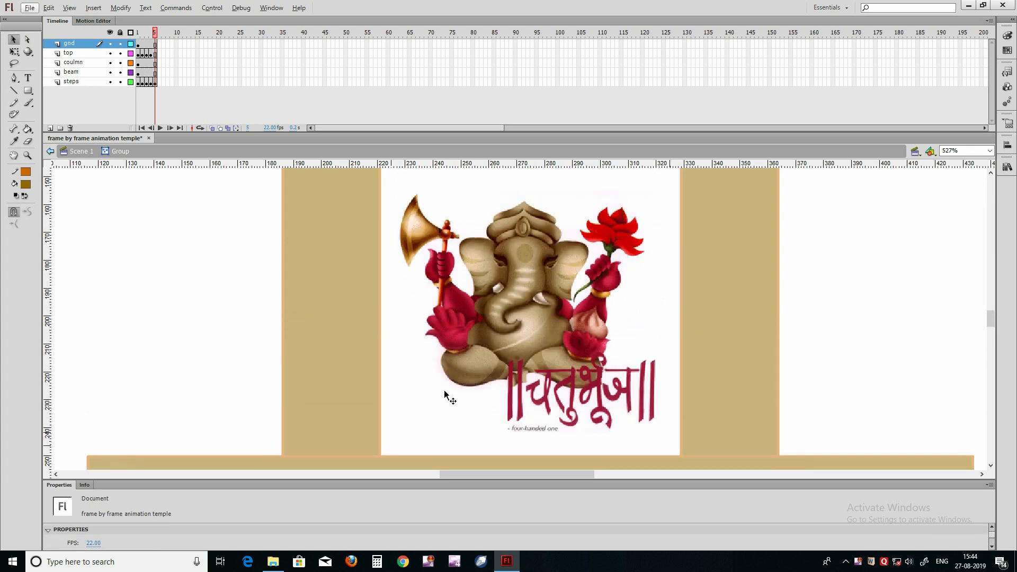
scroll(444, 390, down, 5)
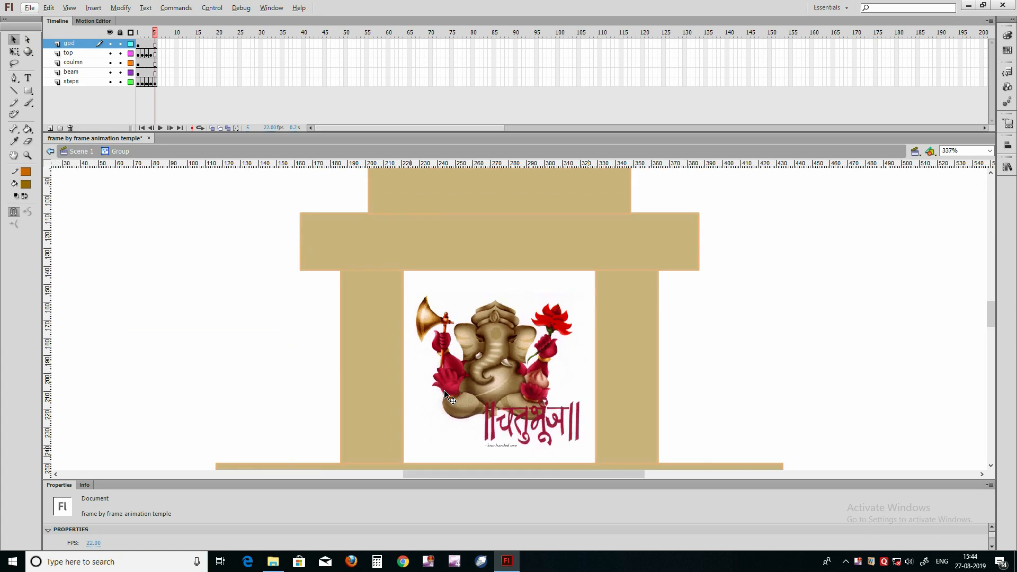
click(60, 150)
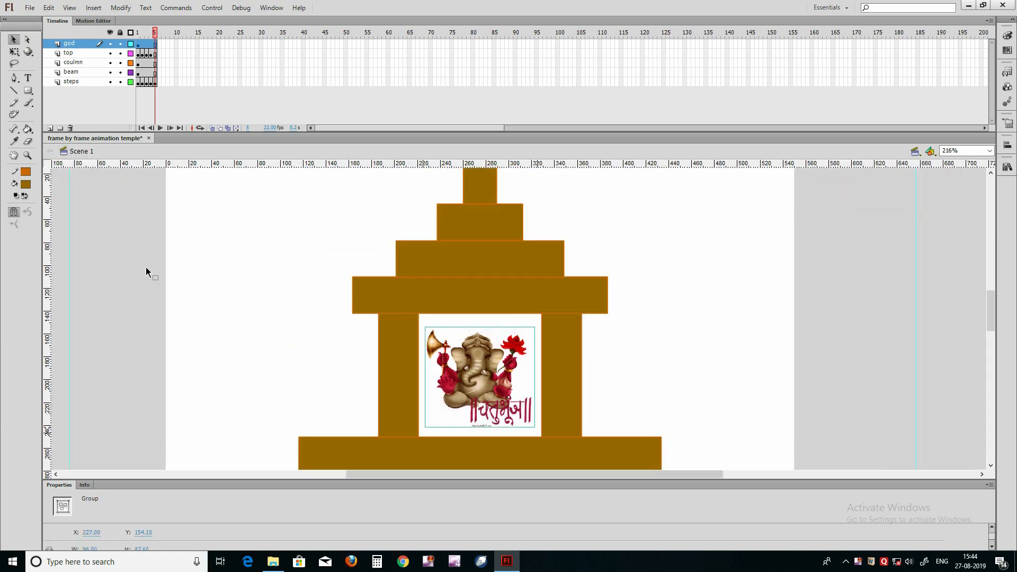
scroll(157, 281, down, 2)
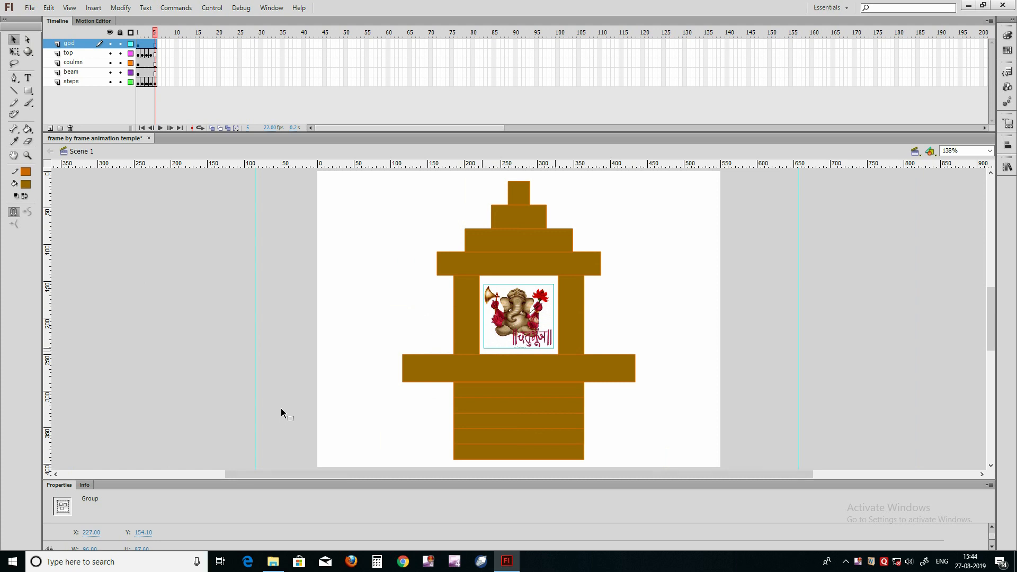
key(ctrl+s)
Step: Center the deity image group vertically on the stage, then nudge it up between the columns to Y 152.60
key(ctrl+k)
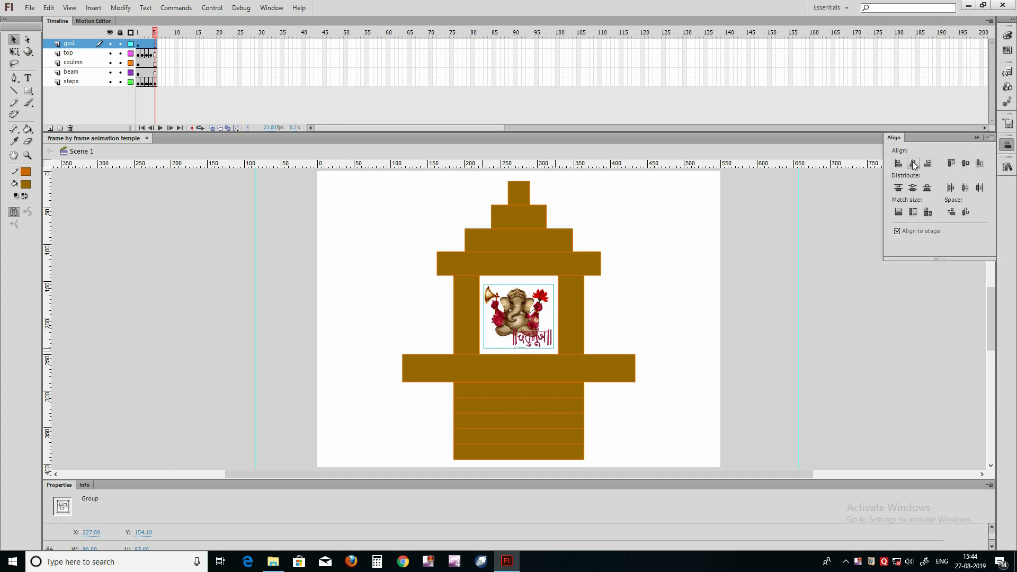
click(966, 163)
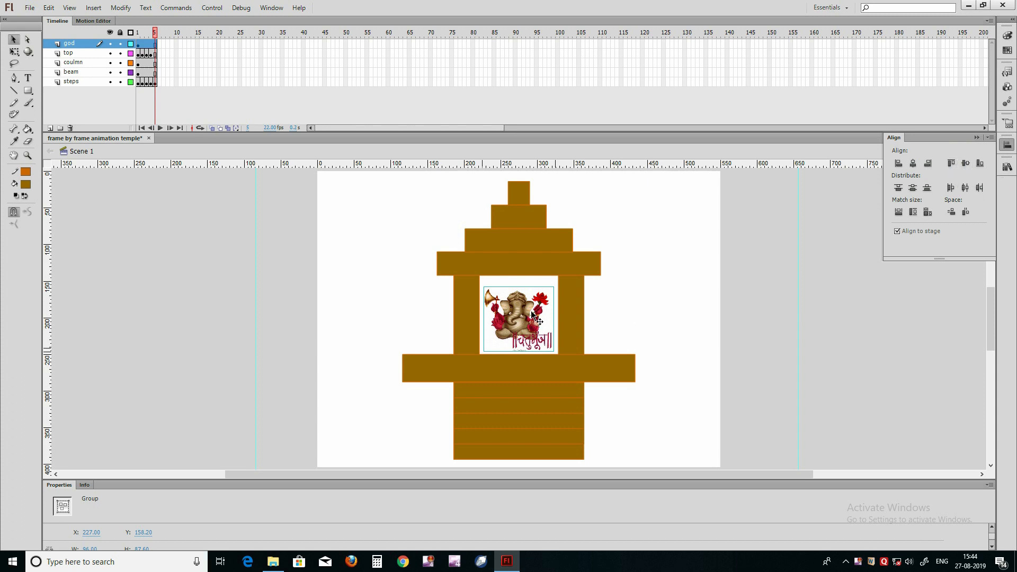
key(ctrl+k)
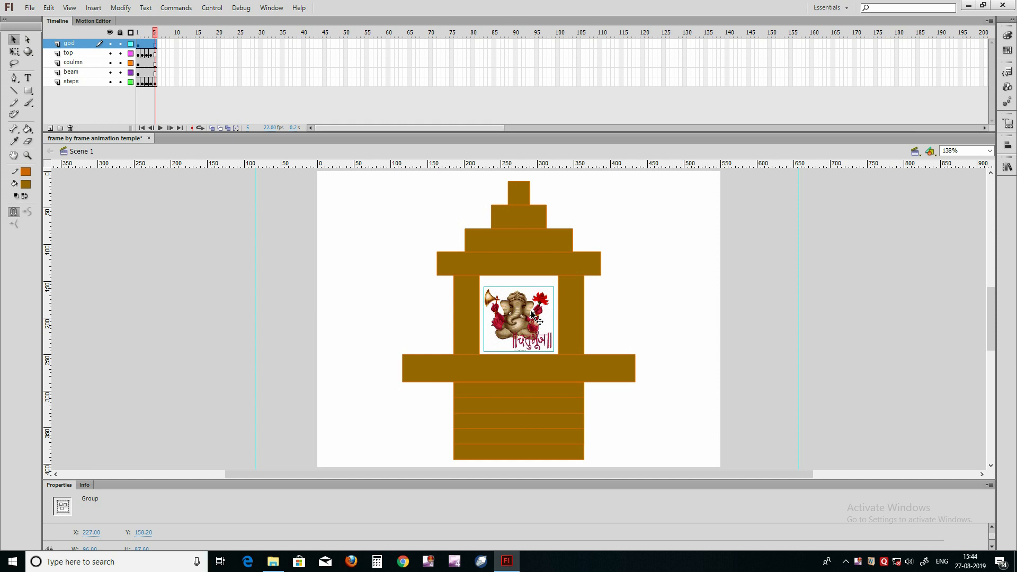
key(Up)
key(Up)
key(Up)
key(Up)
key(Up)
key(Up)
key(Up)
key(Down)
key(Down)
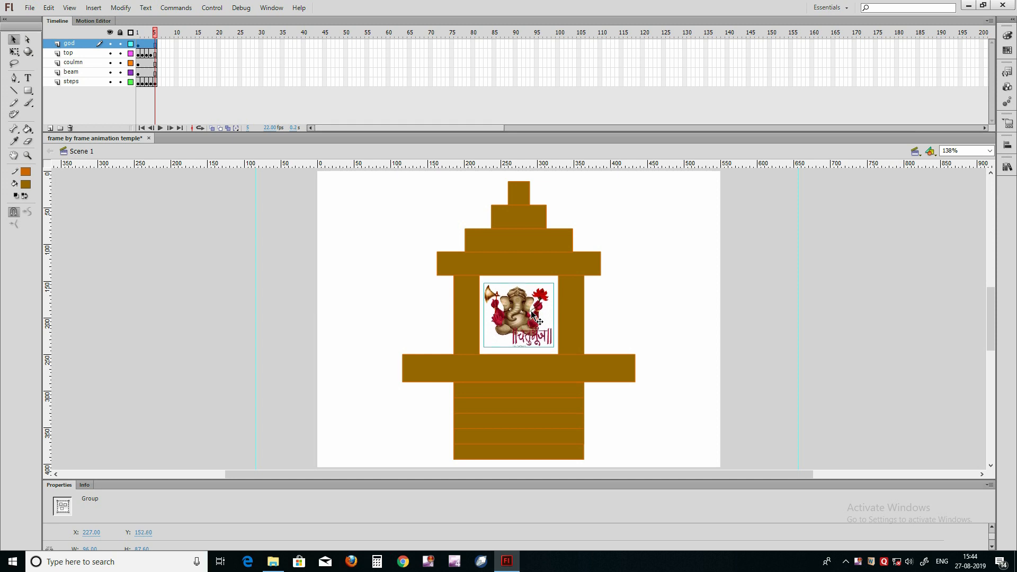
Step: Try to enlarge the deity image very slightly with Free Transform, deselect it and save the document
key(q)
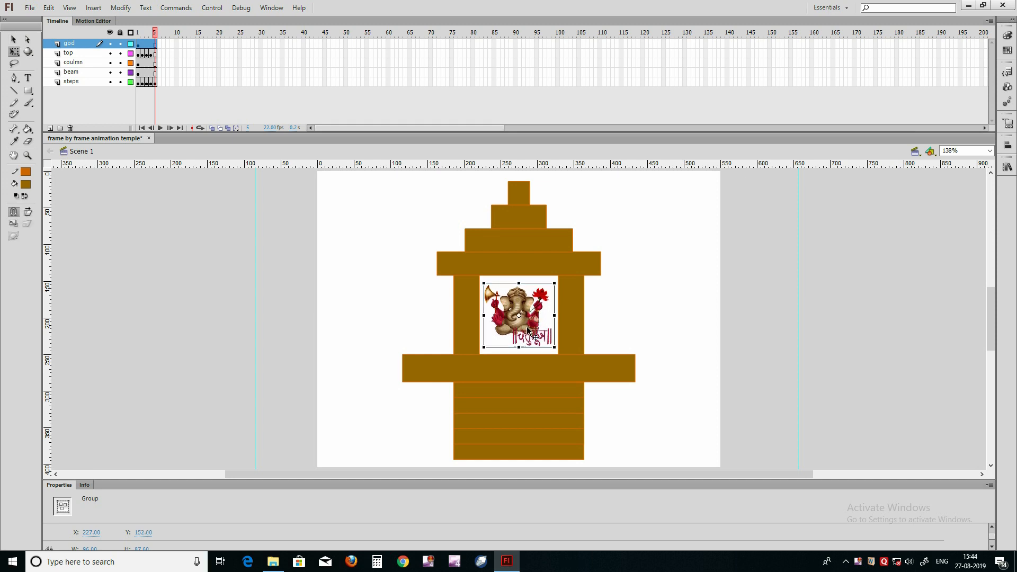
mouse_move(554, 347)
mouse_down()
mouse_move(562, 357)
mouse_move(555, 350)
mouse_up()
click(628, 311)
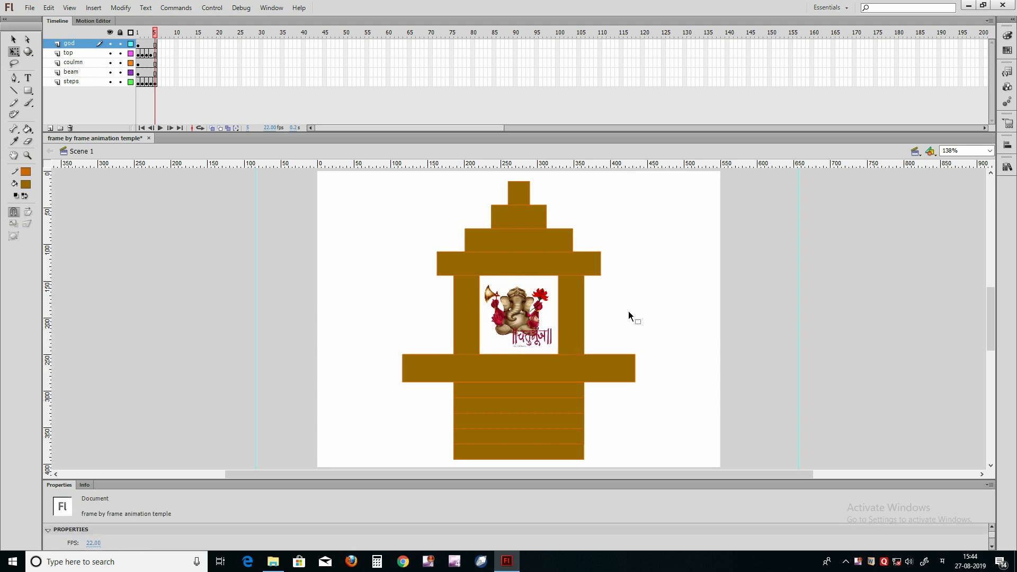
key(ctrl+s)
right_click(853, 563)
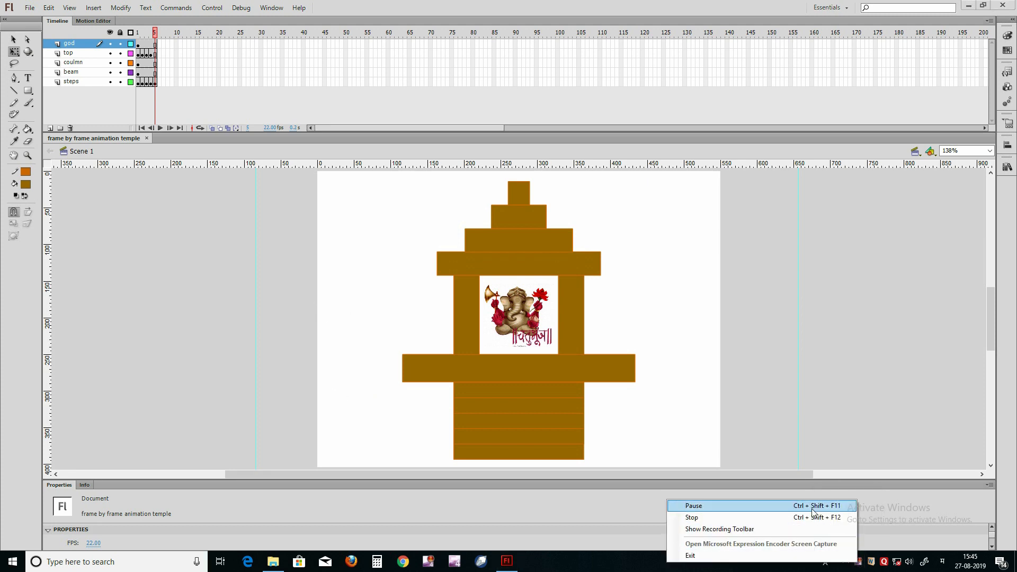
click(693, 505)
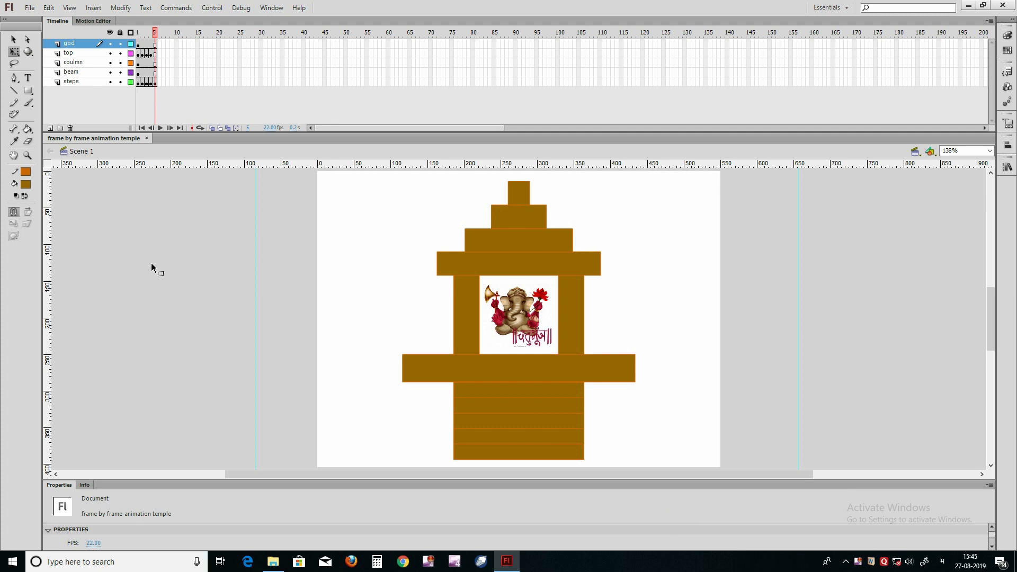
Step: Enter the wide beam's group, fill its shape with dark red using the Paint Bucket and return to Scene 1
click(427, 371)
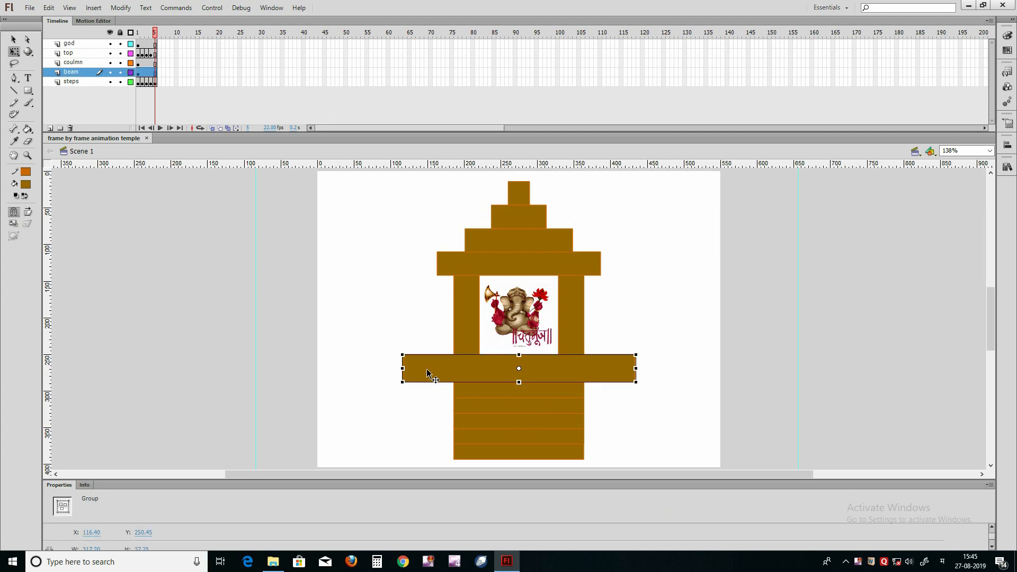
key(v)
double_click(428, 371)
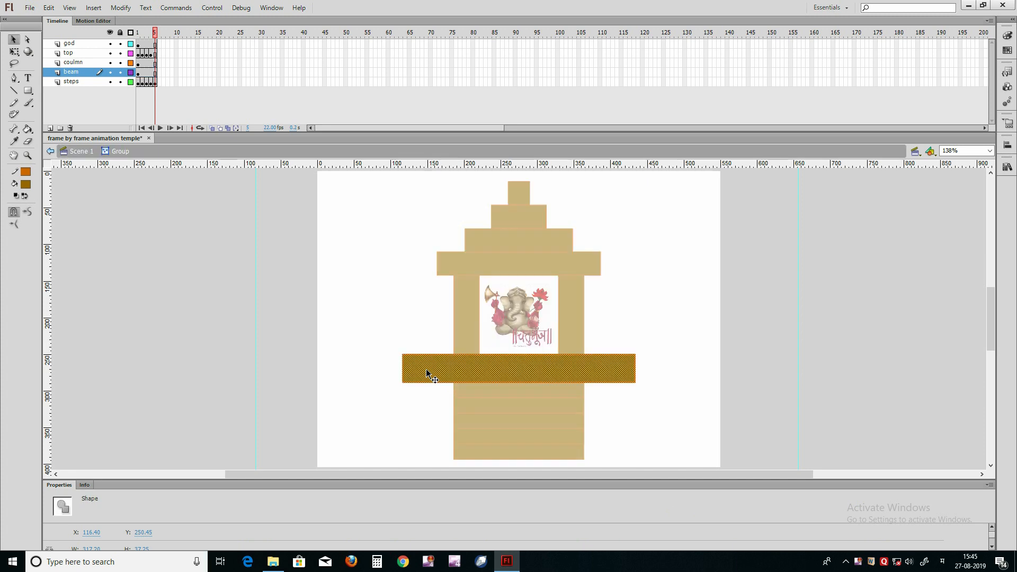
click(344, 369)
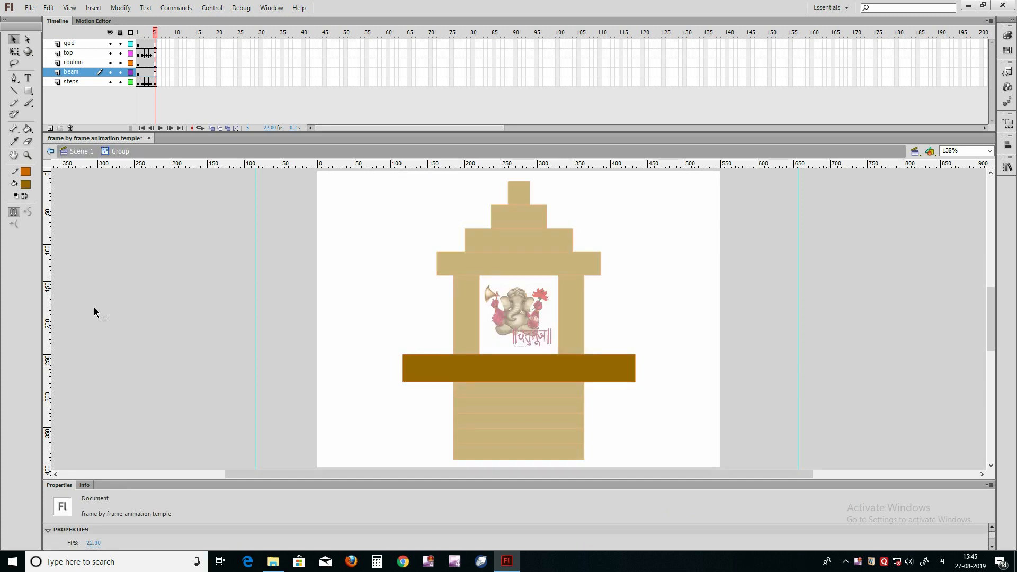
click(25, 184)
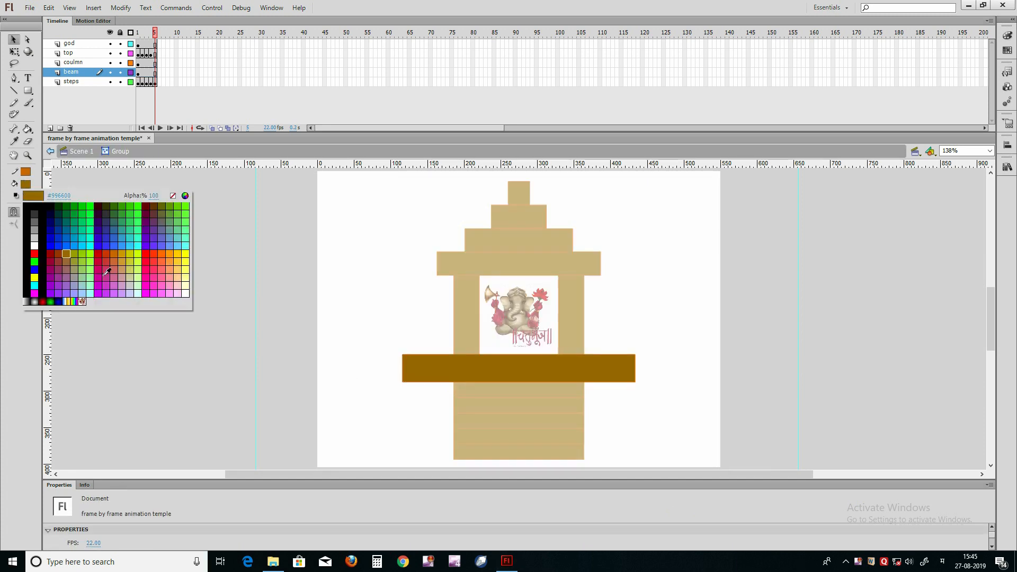
click(146, 205)
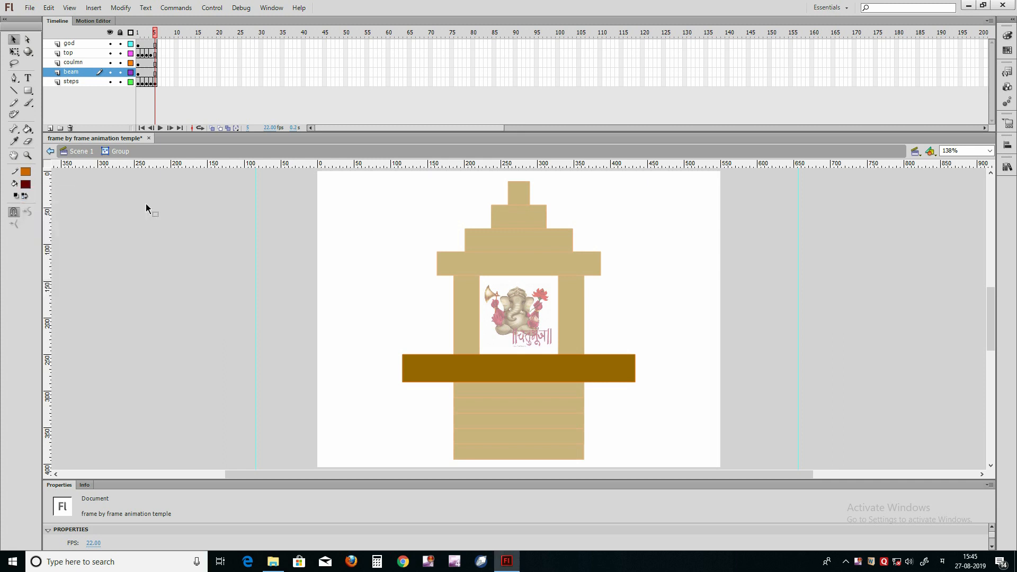
key(k)
click(412, 362)
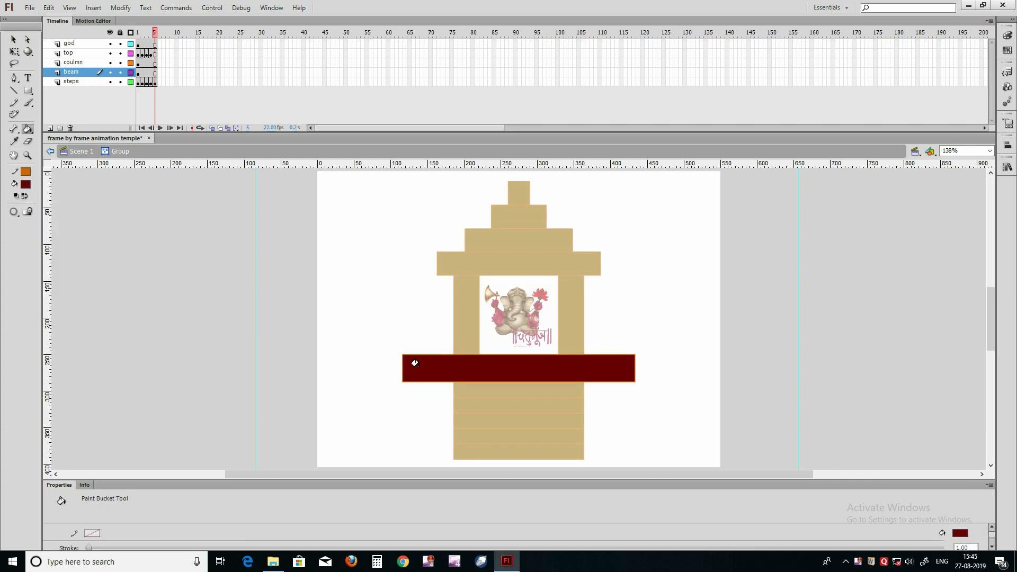
click(83, 152)
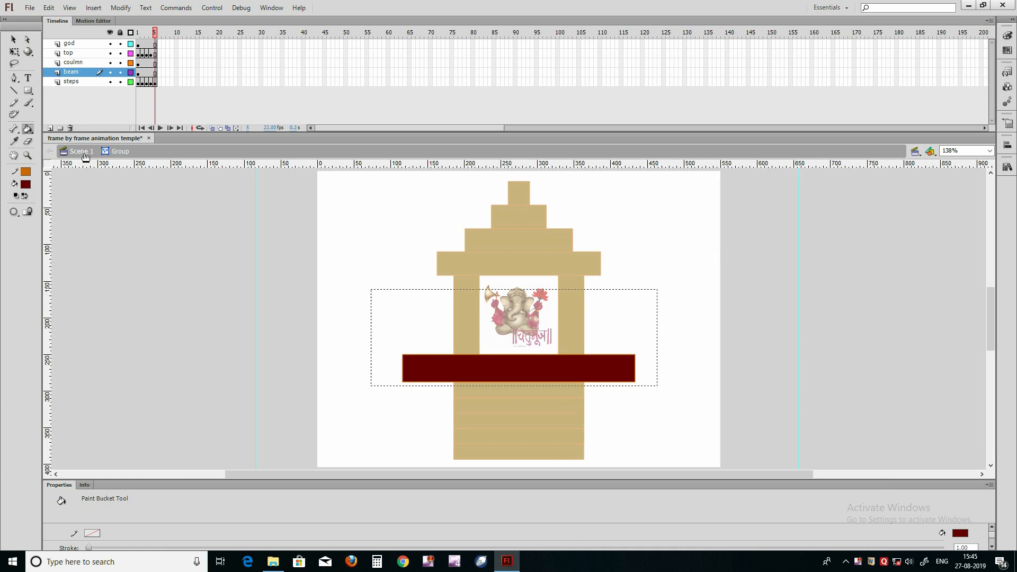
Step: Fill the uppermost block of the temple's tiered top with the same dark red inside its group, then return to Scene 1
key(v)
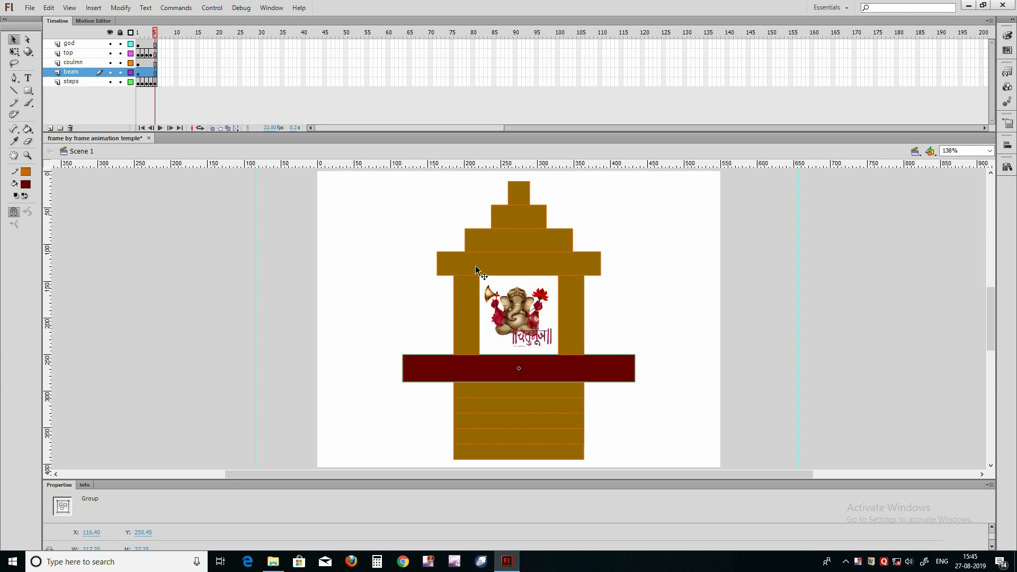
click(521, 199)
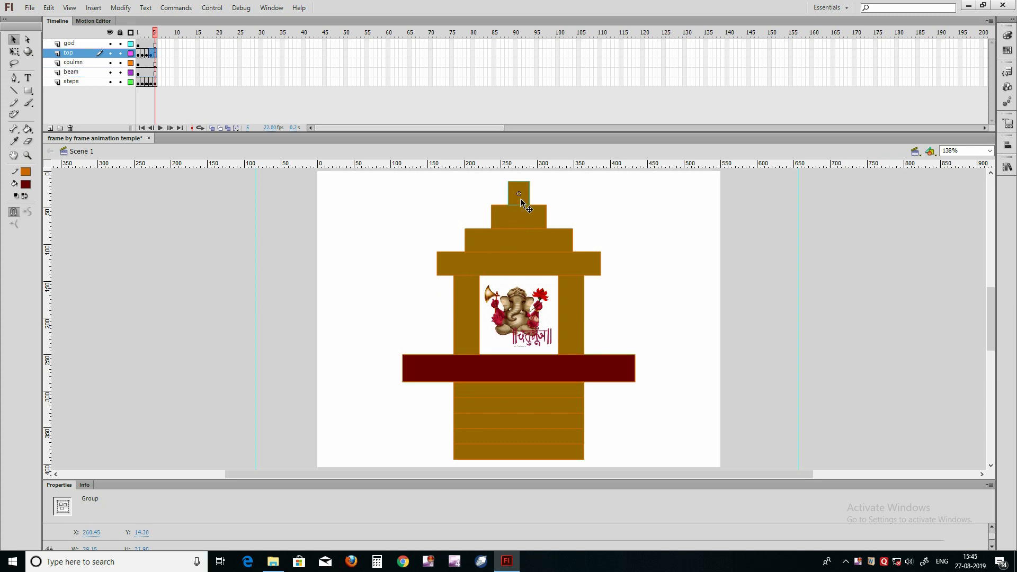
double_click(520, 198)
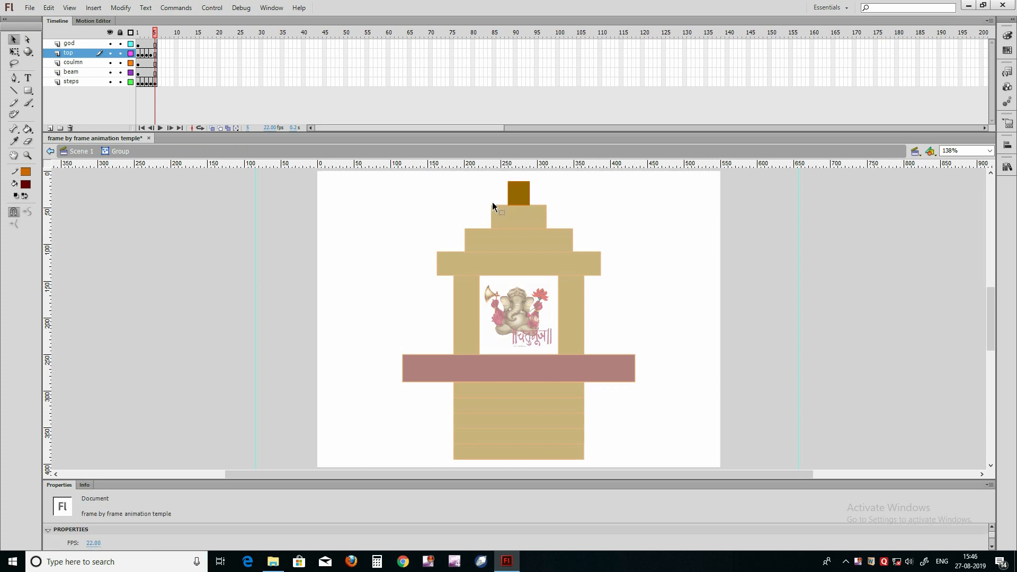
key(k)
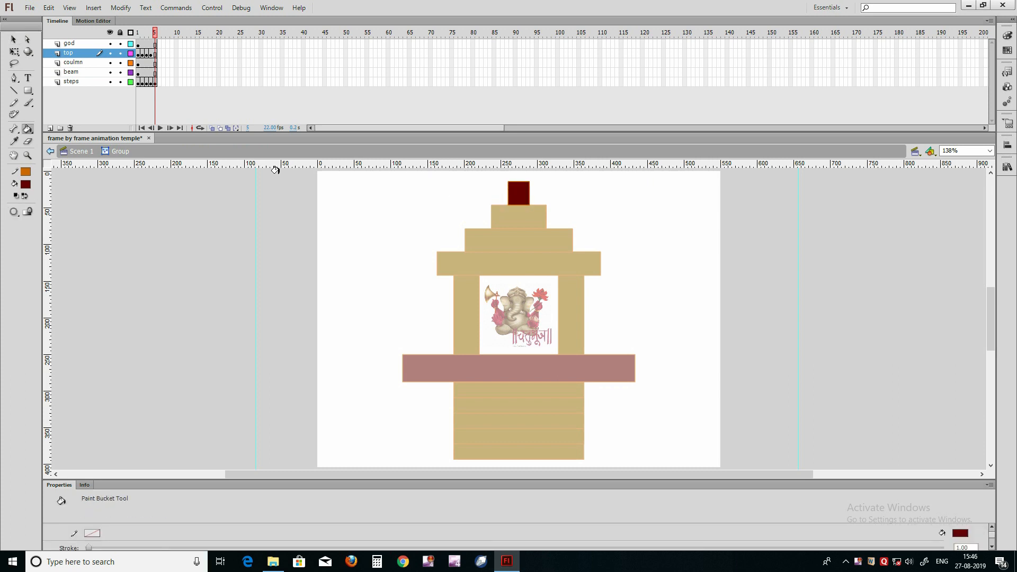
click(79, 151)
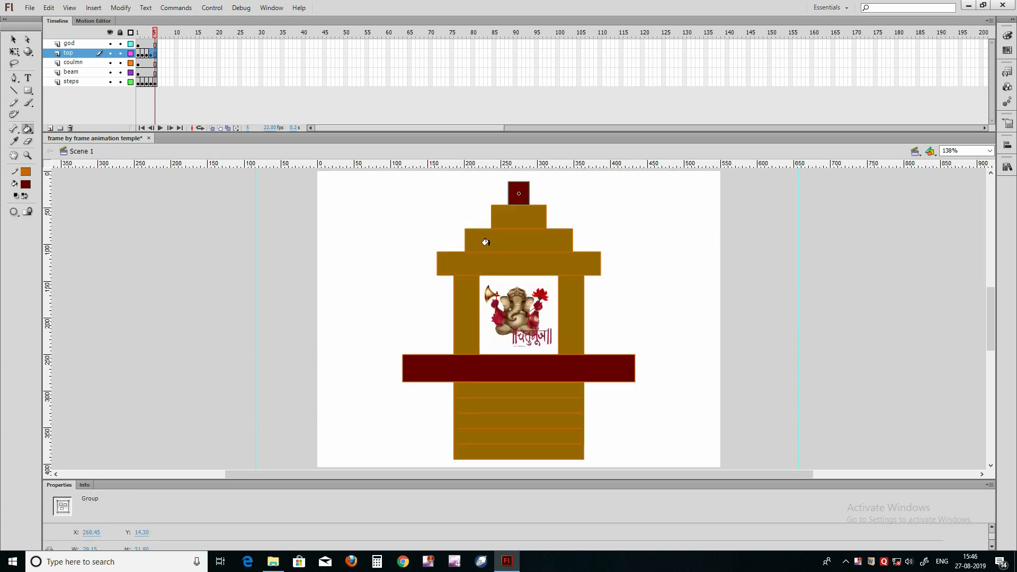
Step: Fill the third tier from the peak of the temple top with dark red inside its group, then return to Scene 1
key(v)
double_click(491, 243)
key(k)
click(491, 245)
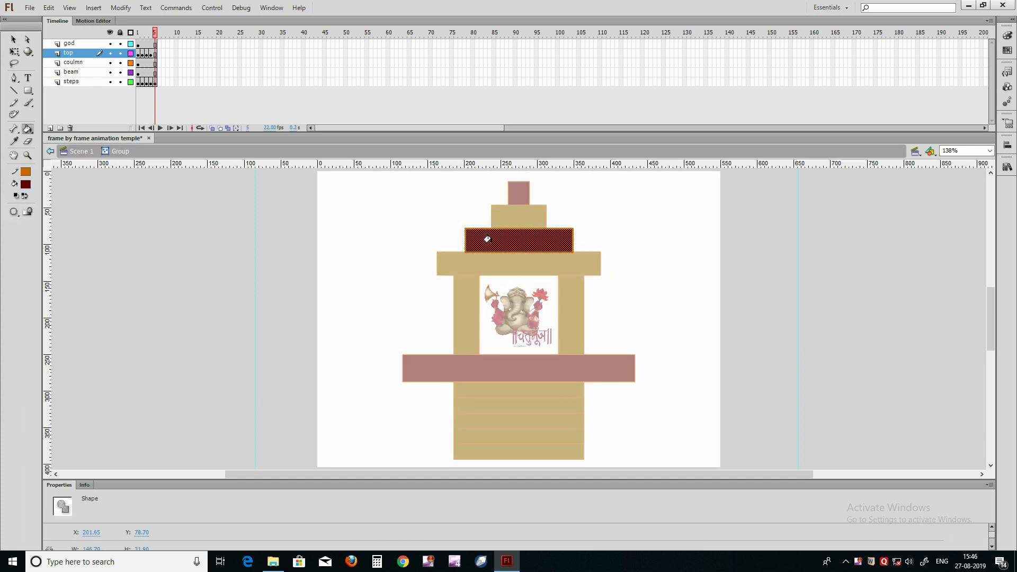
click(81, 151)
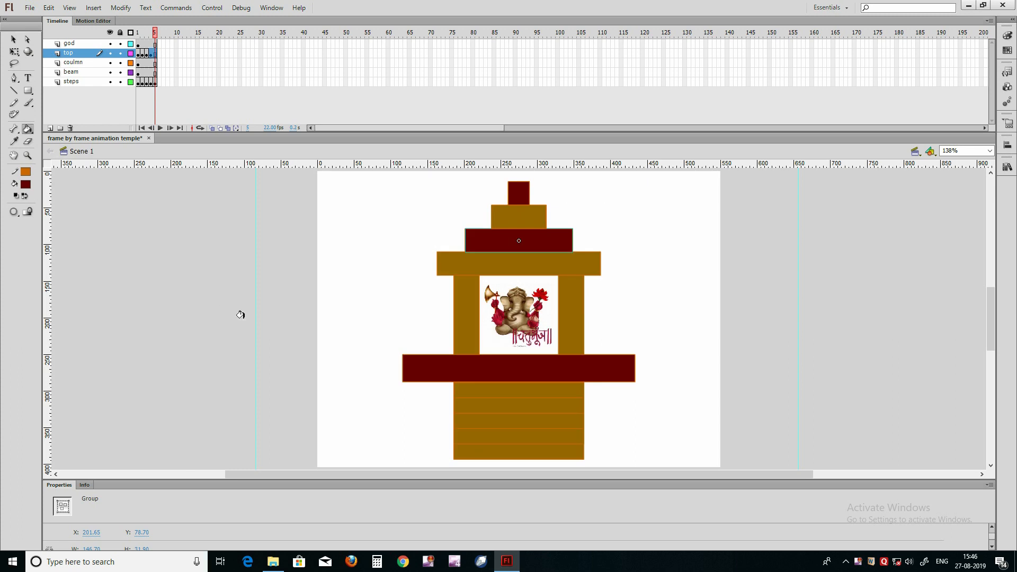
Step: Enter the group of the second step below the beam, set its fill to #FF9966 and activate the Eyedropper tool
key(v)
click(437, 416)
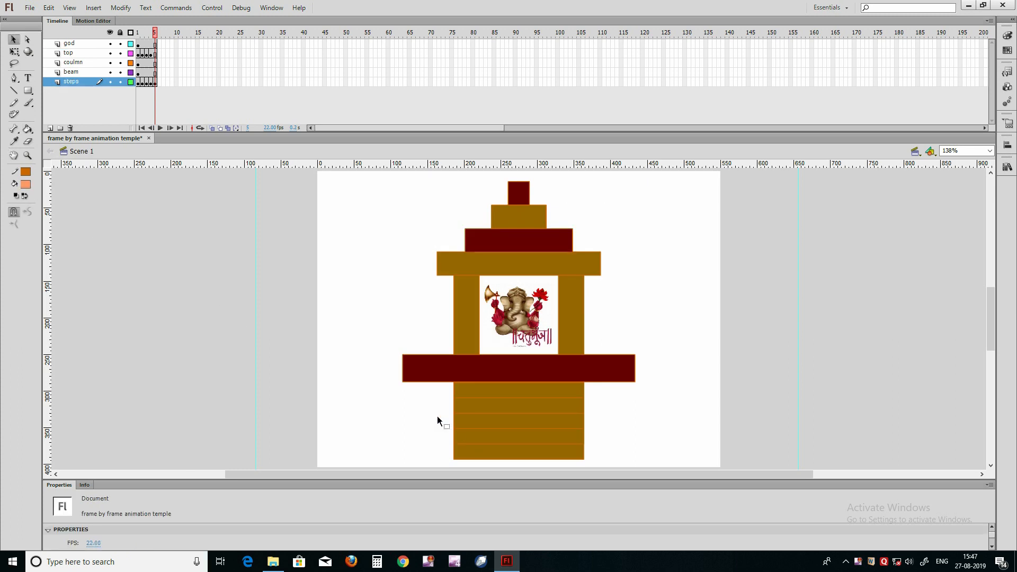
click(474, 407)
double_click(471, 405)
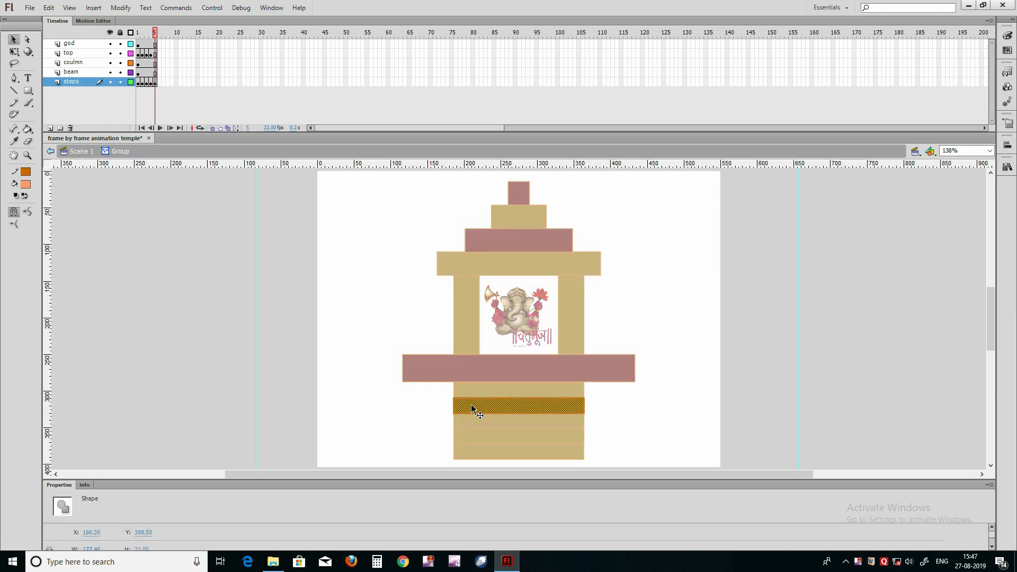
click(26, 185)
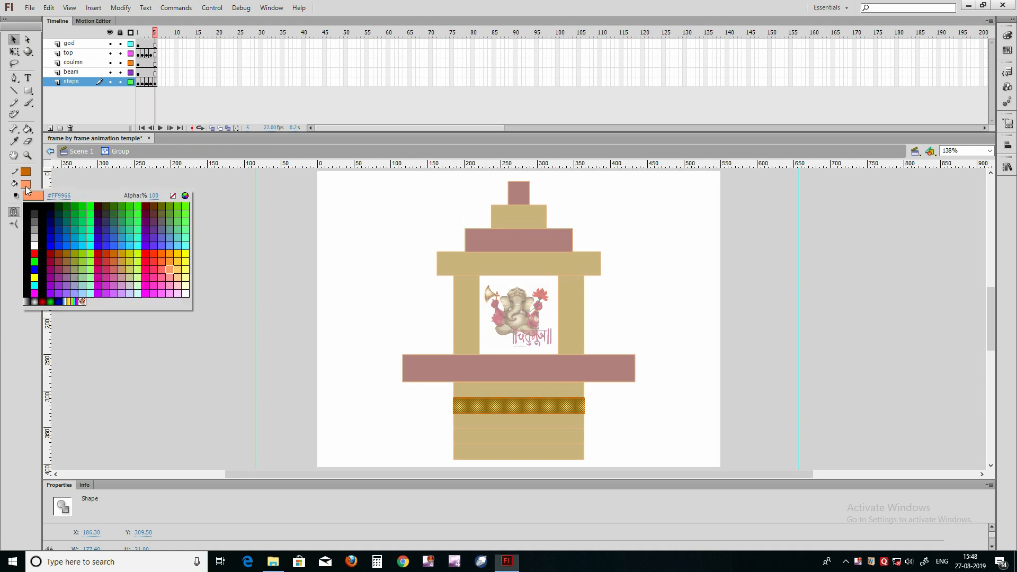
click(172, 268)
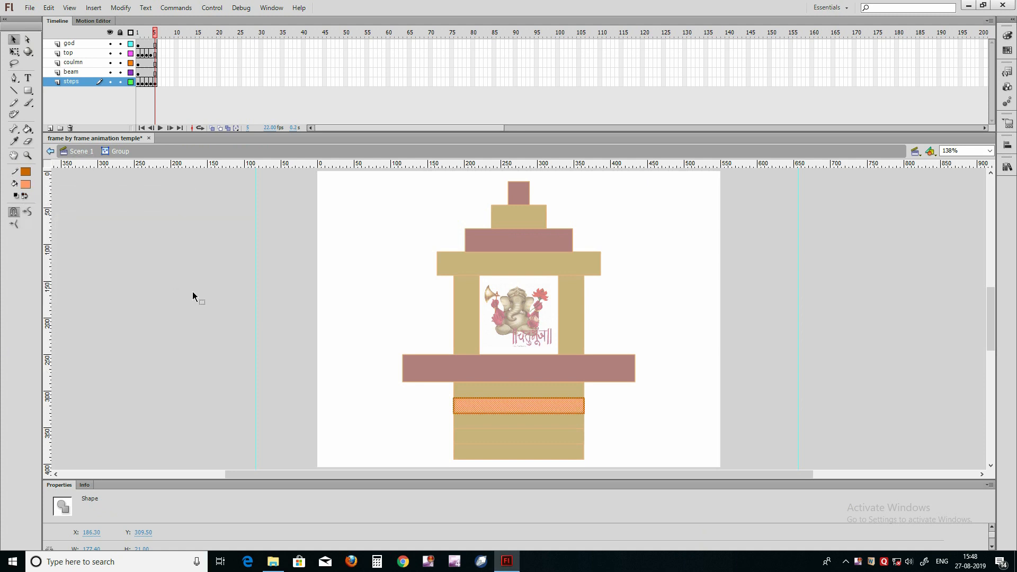
click(236, 338)
key(i)
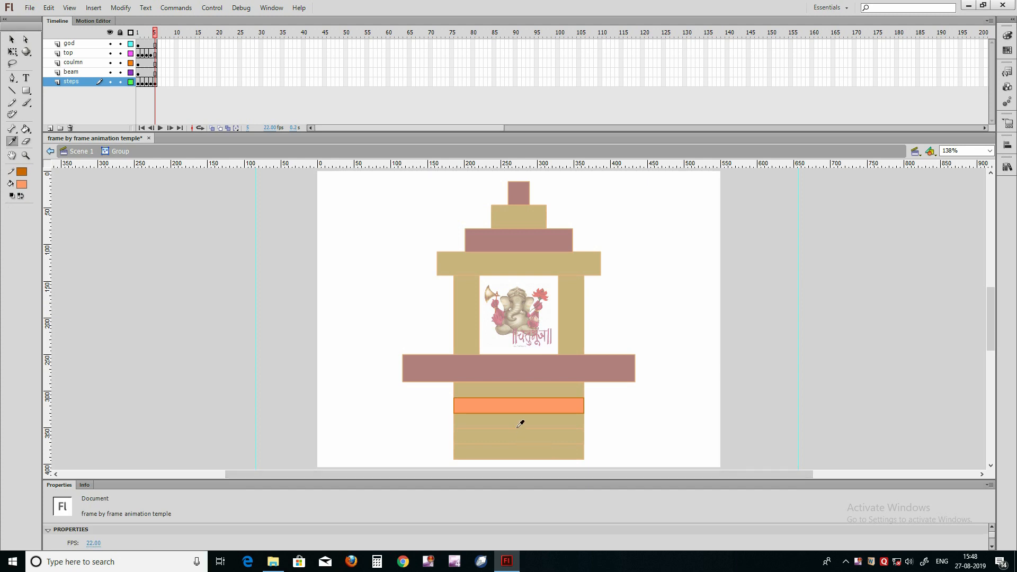
Step: Finish the second step's #FF9966 fill, then fill the fourth step below the beam with the same color inside its group and return to Scene 1
click(510, 401)
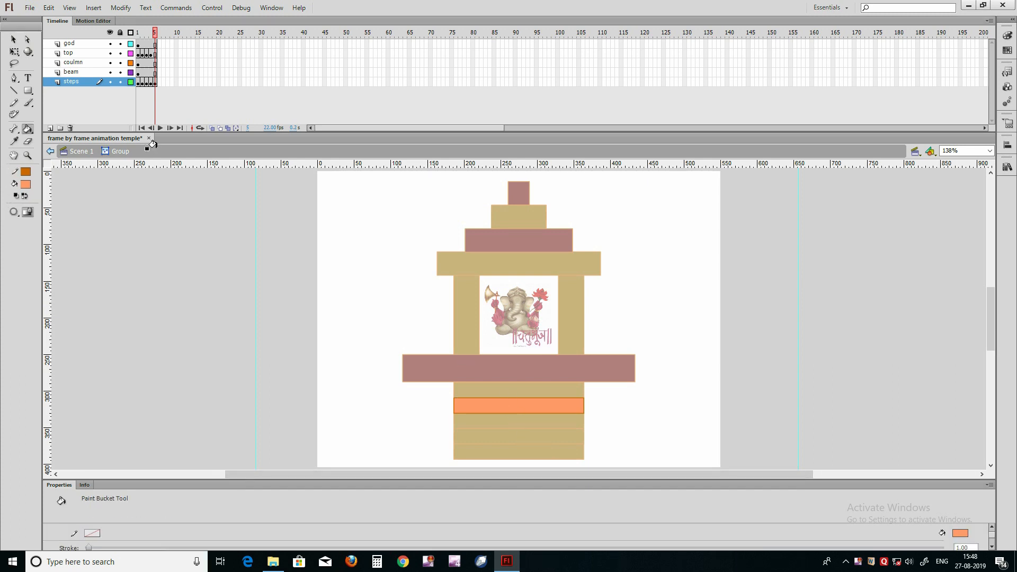
click(80, 151)
key(v)
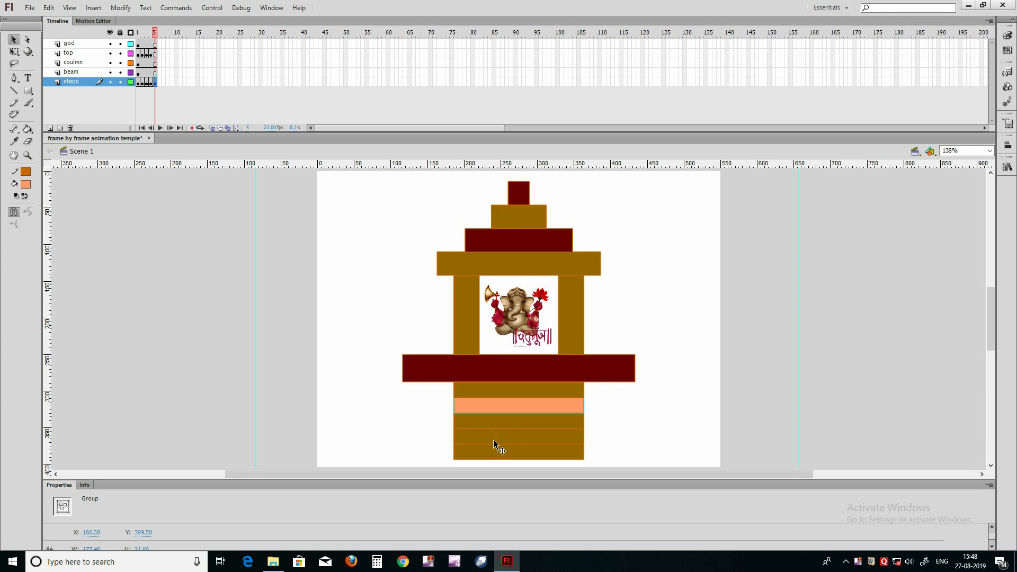
double_click(497, 437)
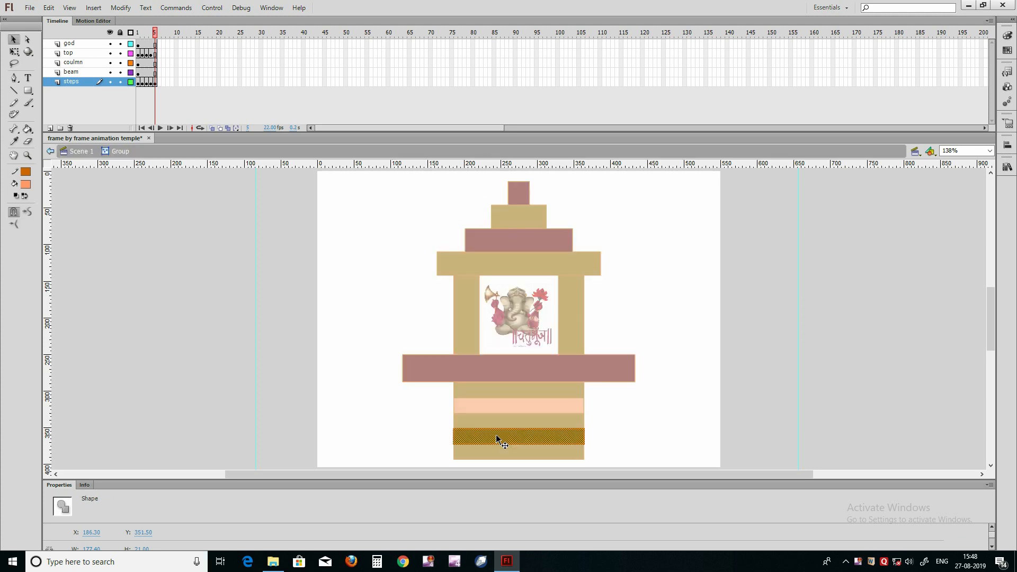
key(k)
click(492, 436)
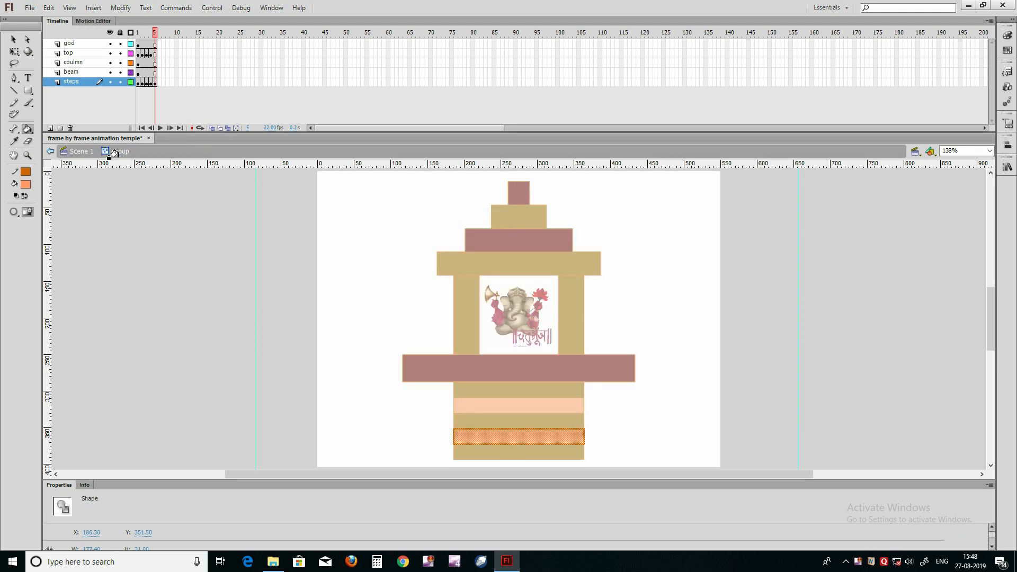
click(81, 152)
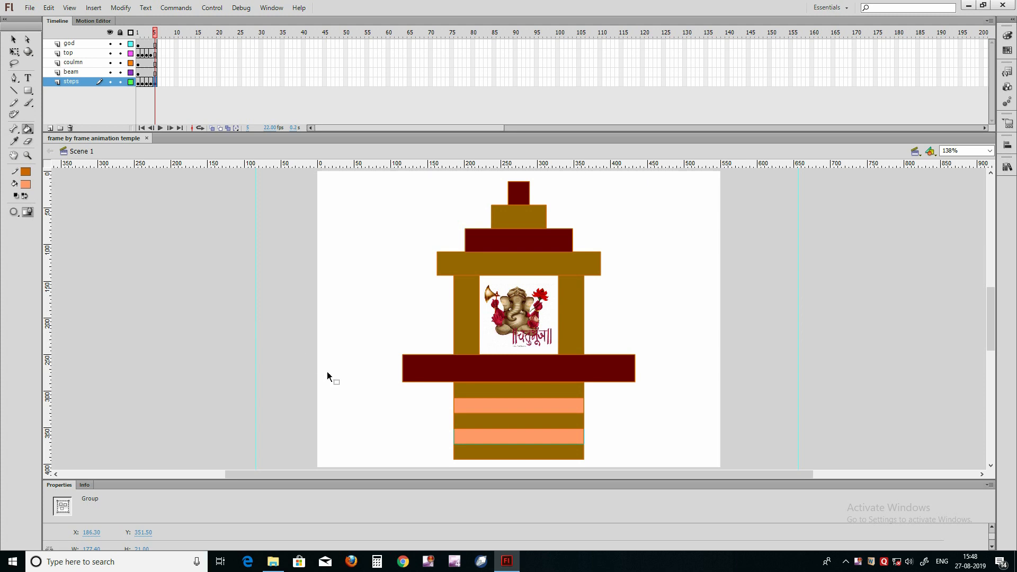
Step: Widen the dark red beam slightly at its ends with the Free Transform tool, then deselect it
key(v)
click(408, 374)
key(k)
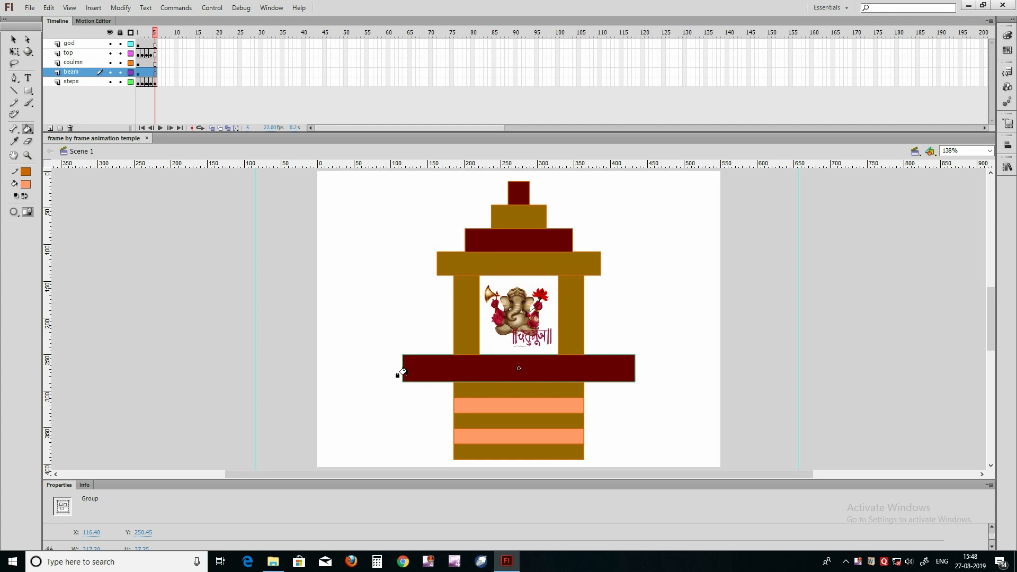
key(q)
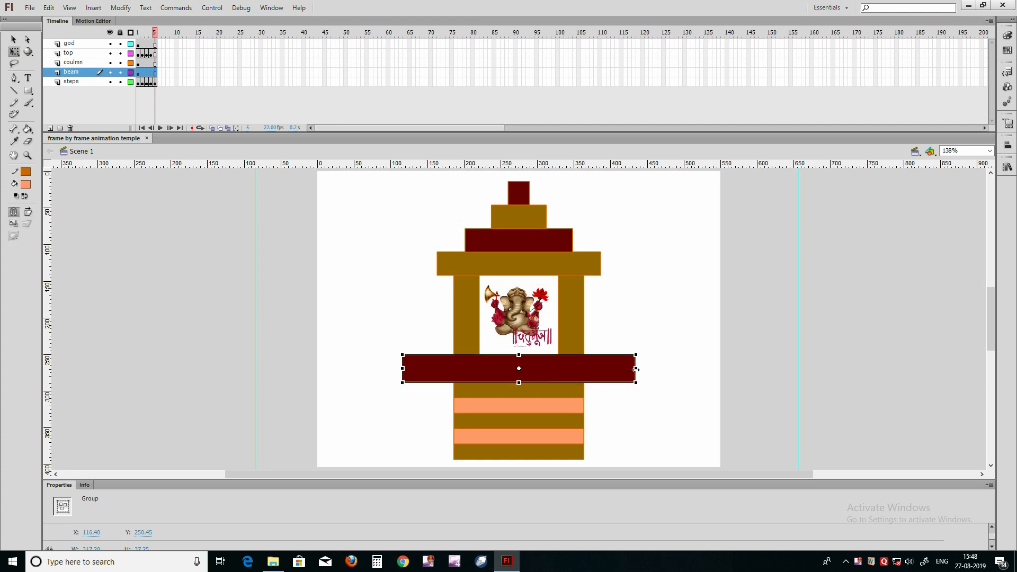
drag(636, 369, 644, 375)
drag(643, 369, 637, 369)
click(628, 407)
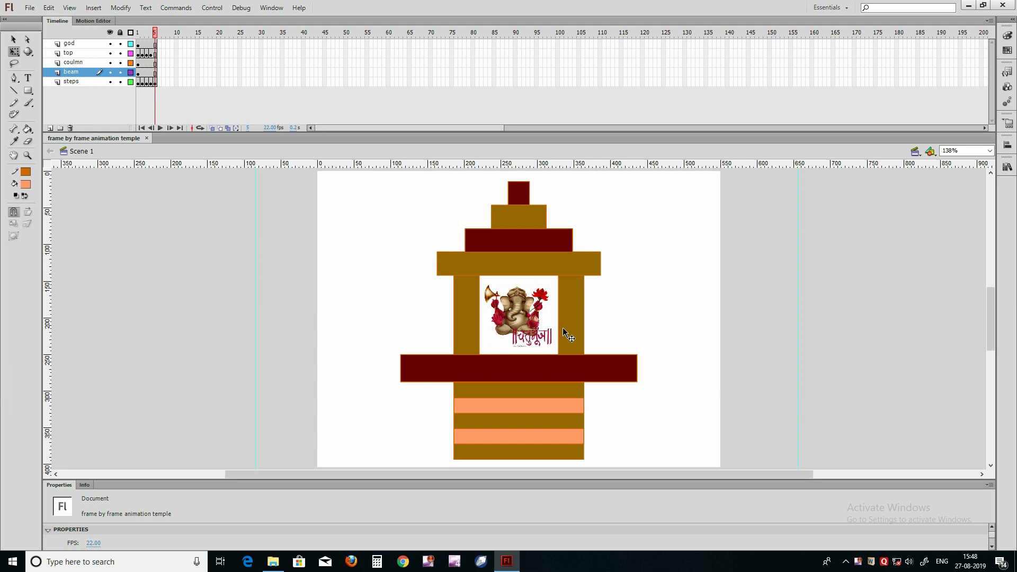
click(469, 318)
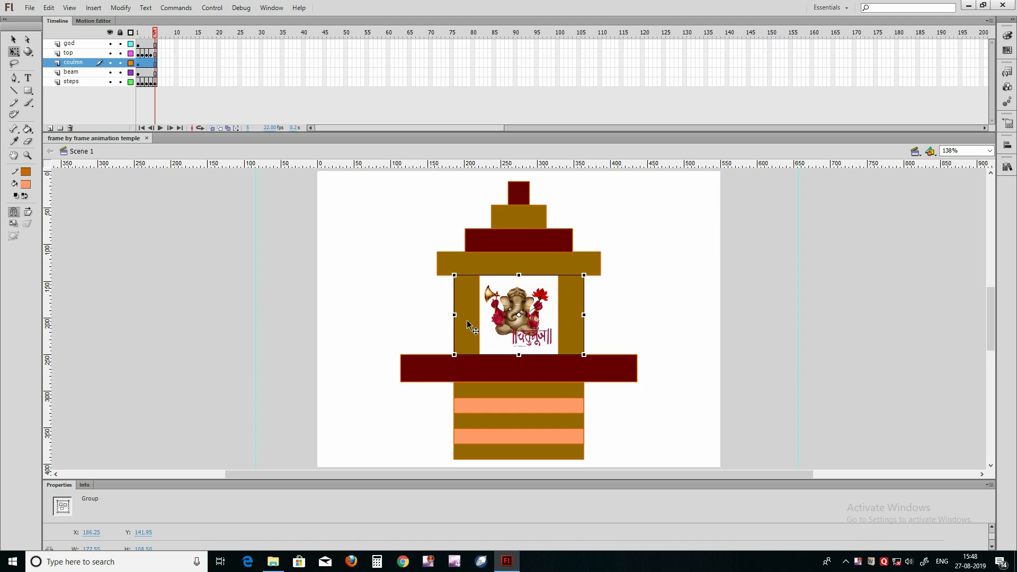
right_click(859, 561)
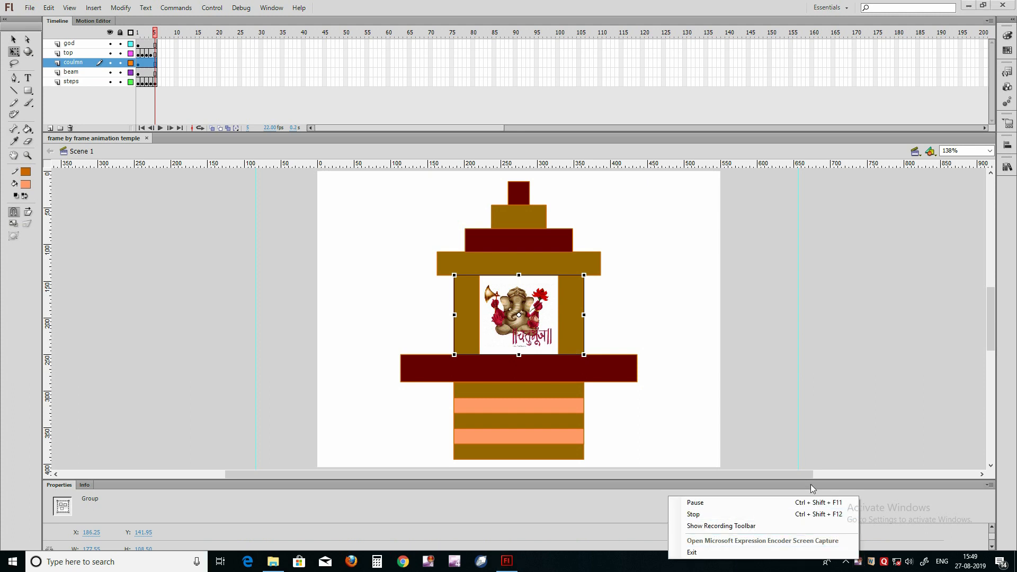
click(775, 503)
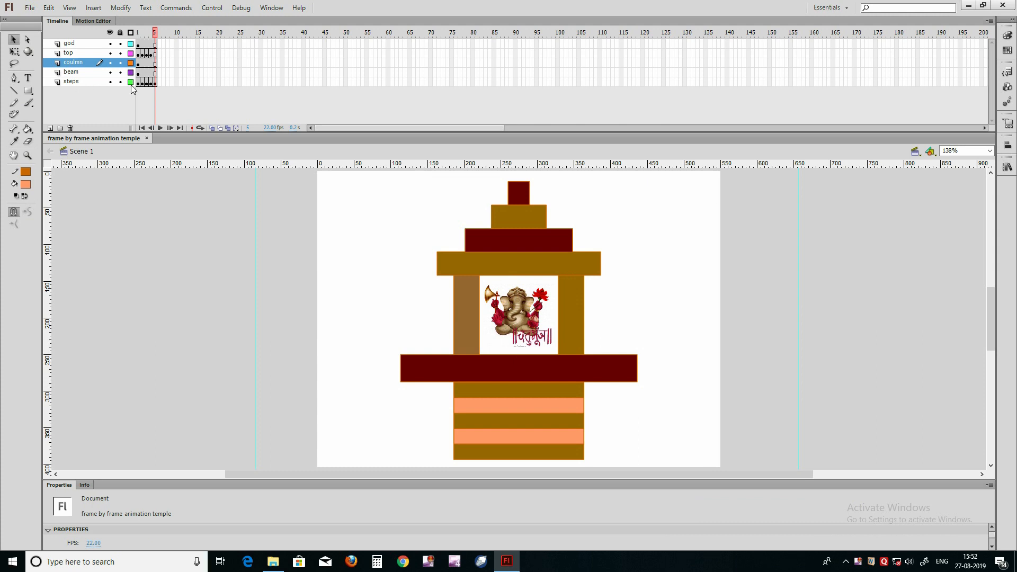
Step: Move the keyframes to start beam at frame 6, coulmn and top at 7, and god at 10, and extend steps, beam and coulmn to frame 10
click(140, 74)
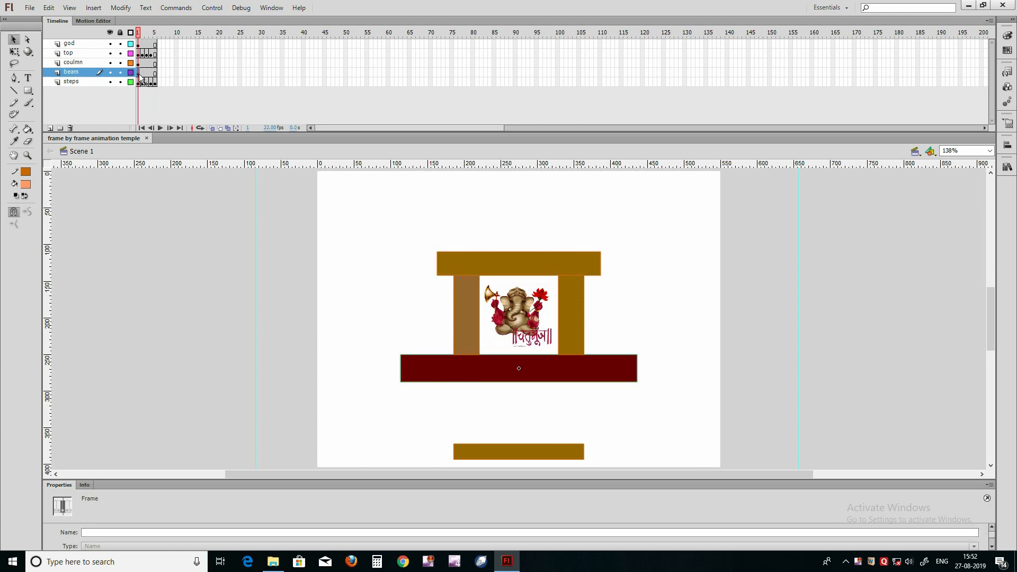
drag(142, 78, 155, 75)
mouse_move(161, 72)
mouse_down()
mouse_move(142, 68)
mouse_move(165, 71)
mouse_move(147, 55)
mouse_move(170, 56)
mouse_move(147, 46)
mouse_move(177, 45)
mouse_up()
click(139, 64)
click(141, 47)
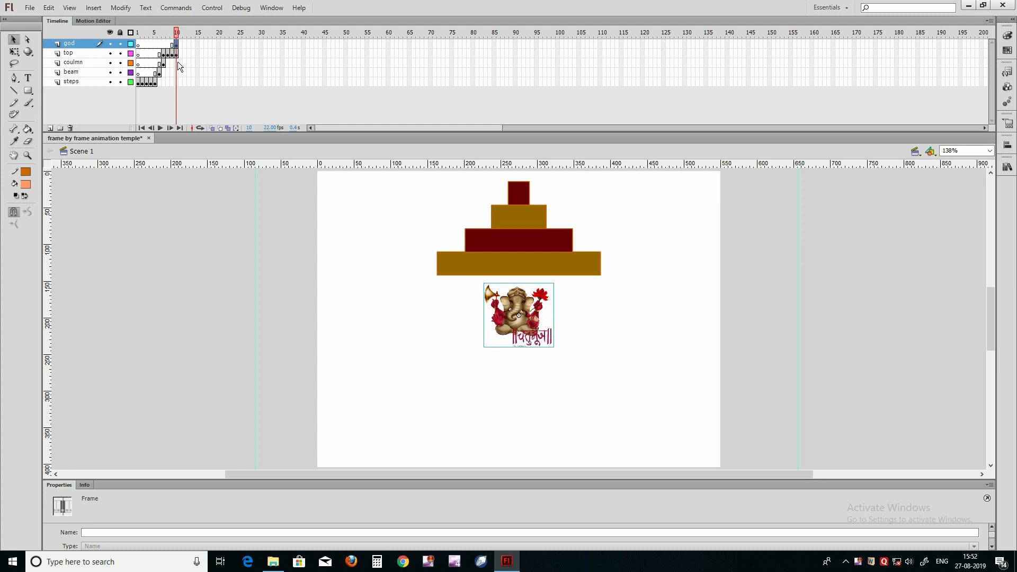
right_click(175, 84)
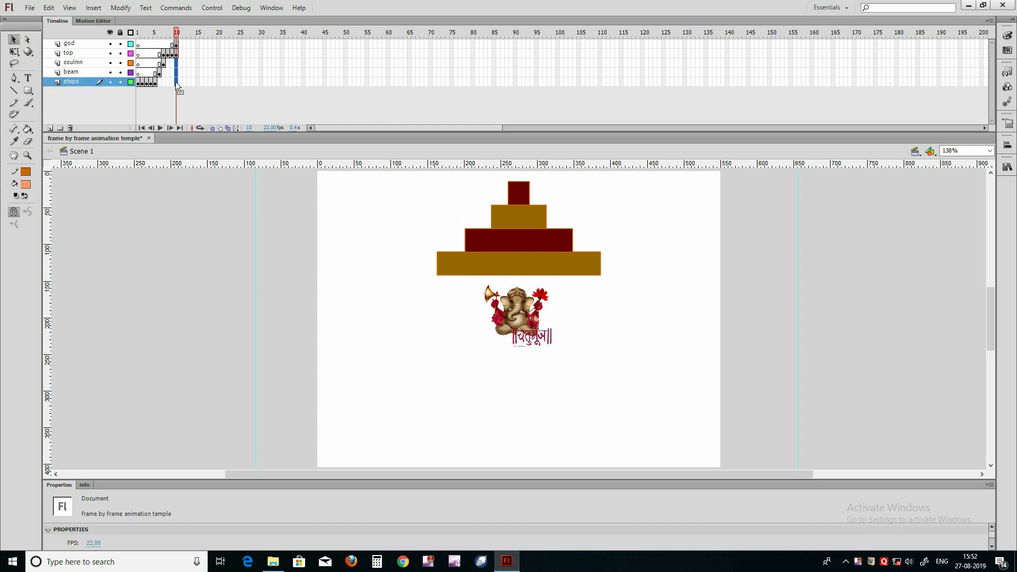
click(195, 128)
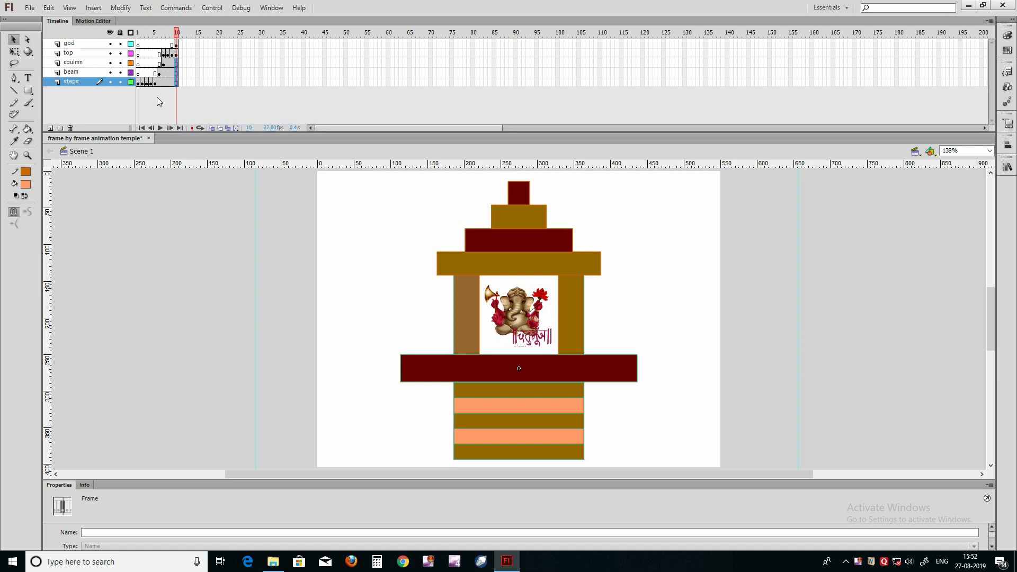
Step: Add a new layer above the god layer and insert a keyframe at its frame 10
click(79, 43)
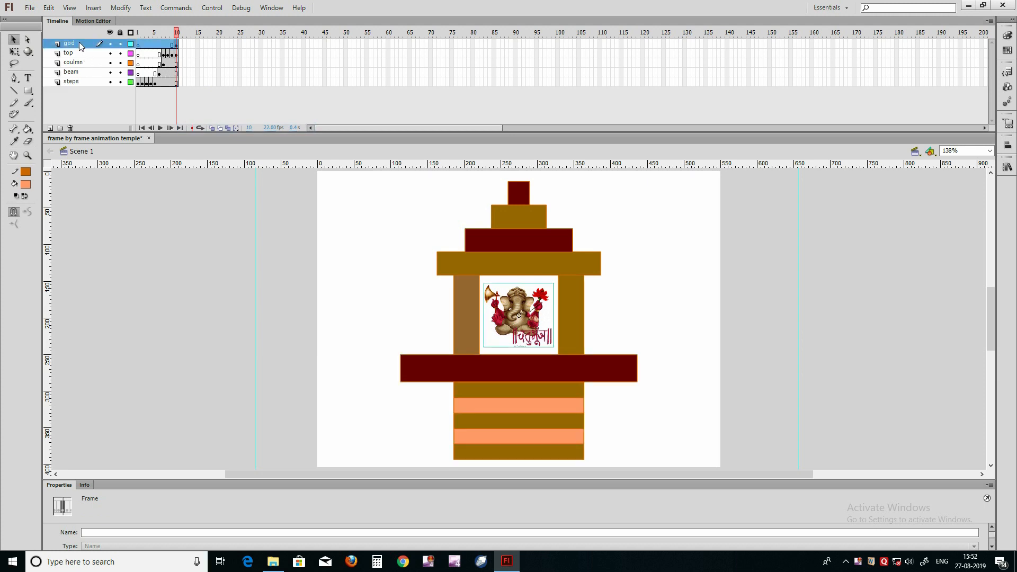
click(50, 128)
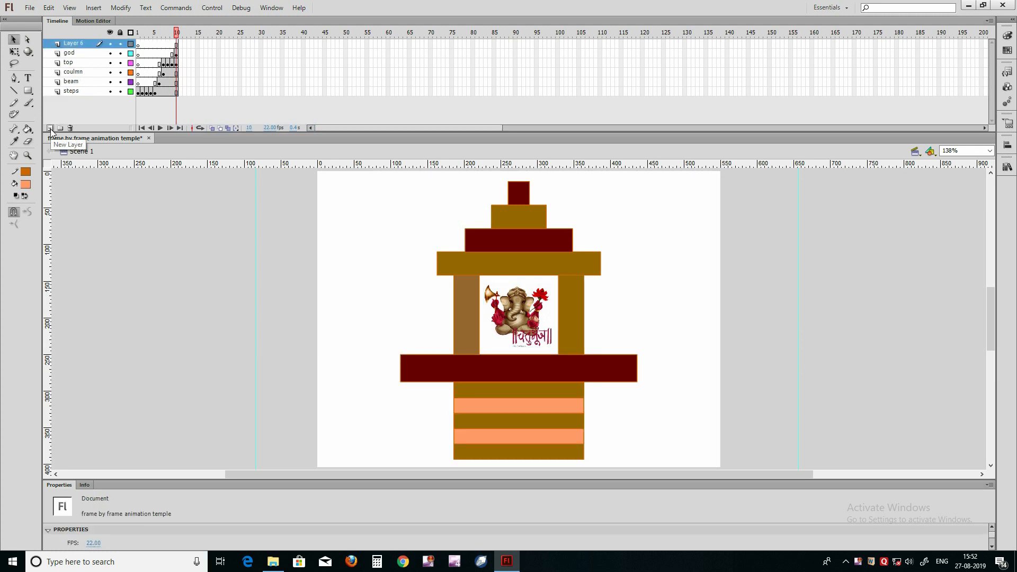
right_click(177, 45)
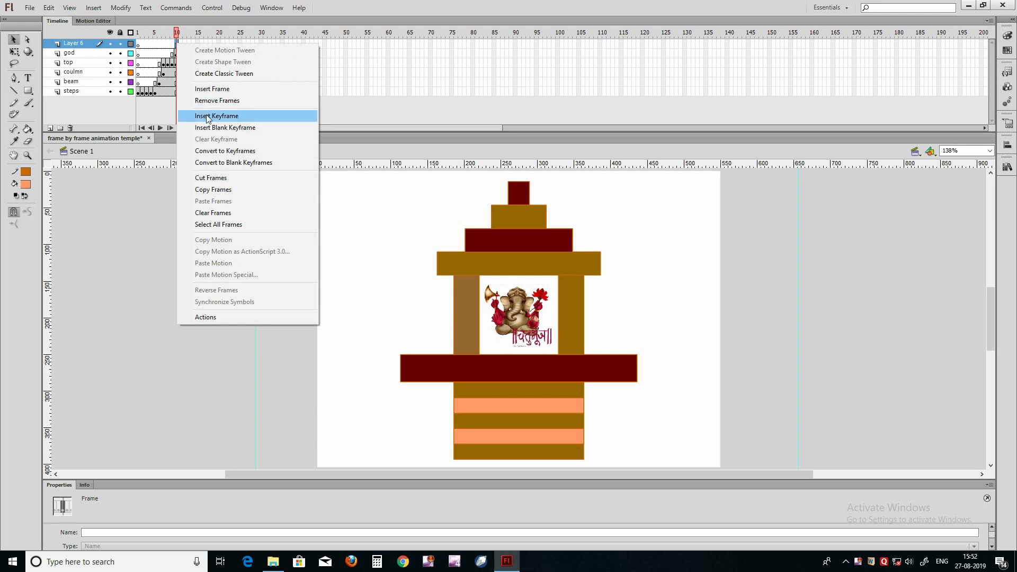
click(207, 116)
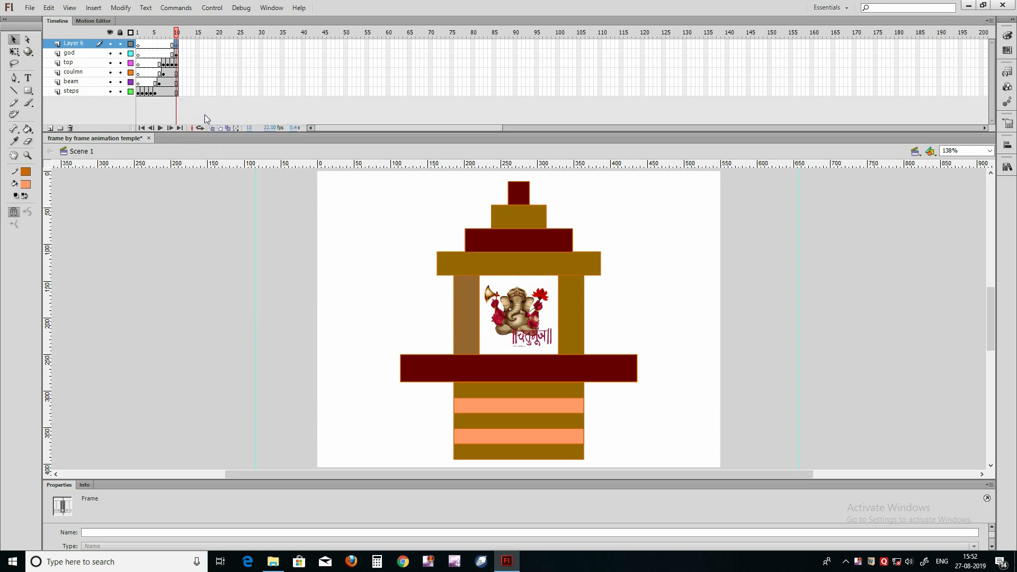
Step: Add the frame script stop(); to the new layer's frame 10 keyframe and close the script editor
key(F9)
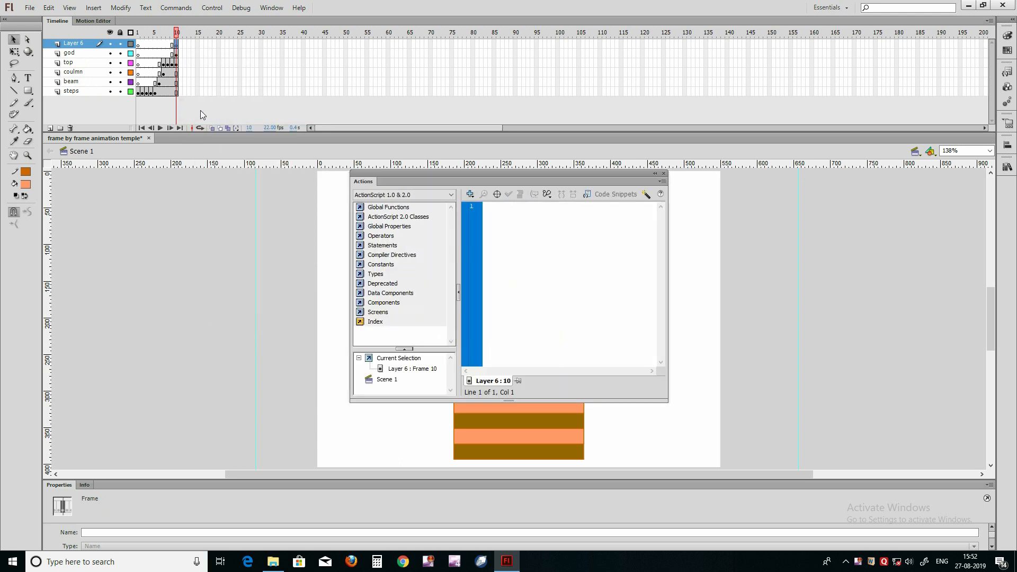
text(stop();)
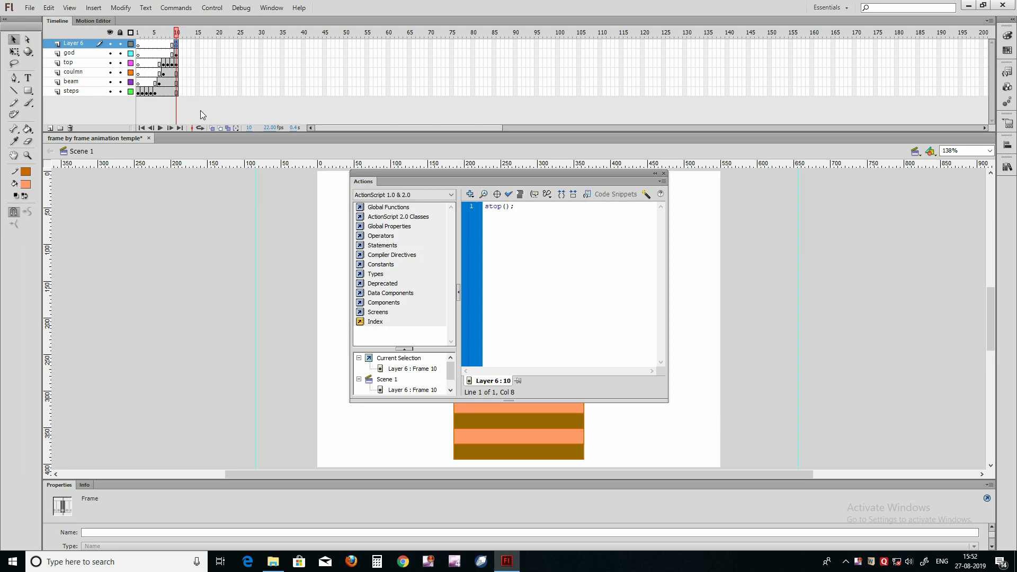
click(664, 173)
click(269, 259)
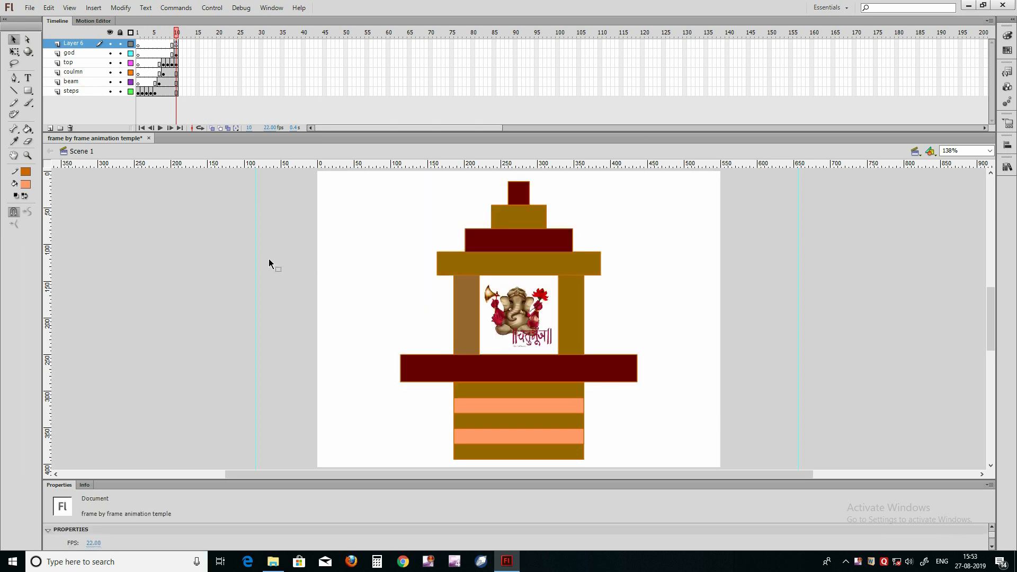
Step: Save the temple animation document and test the movie
key(ctrl+s)
key(ctrl+Return)
key(ctrl+Return)
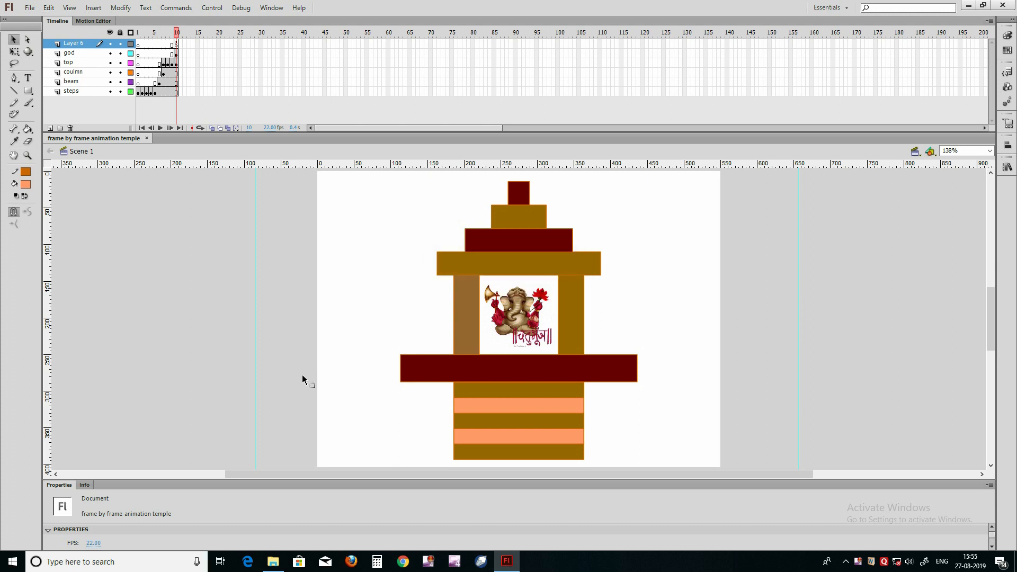